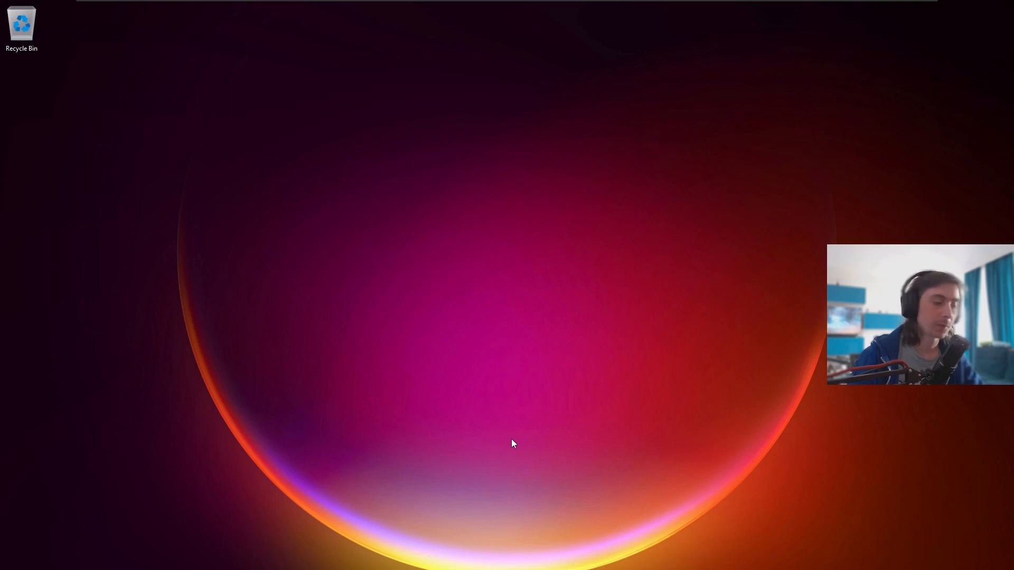
# Step: Open Task Scheduler and expand the Task Scheduler Library and its Microsoft folder
pyautogui.press('super')
pyautogui.press('super+s')
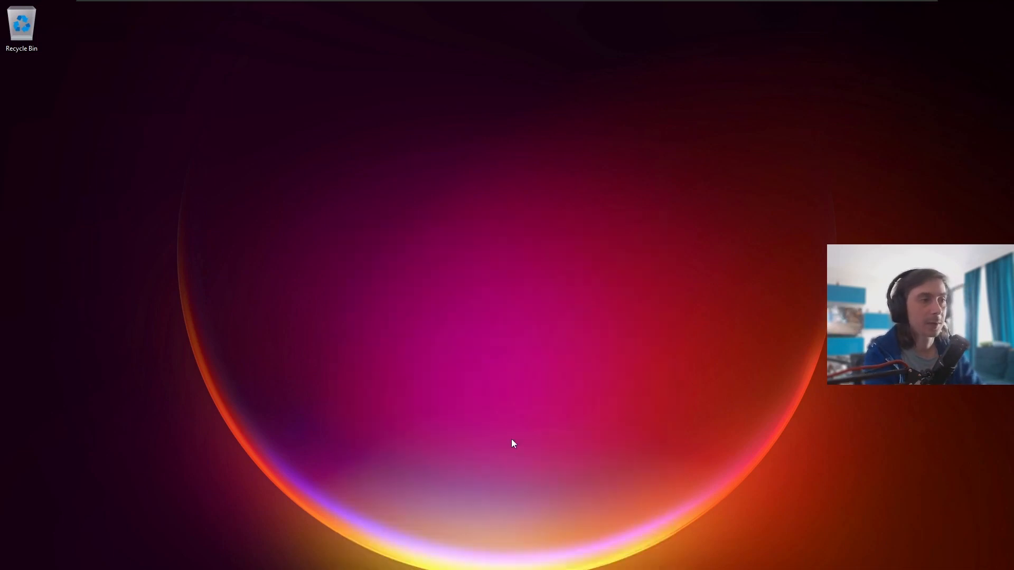
pyautogui.write('task')
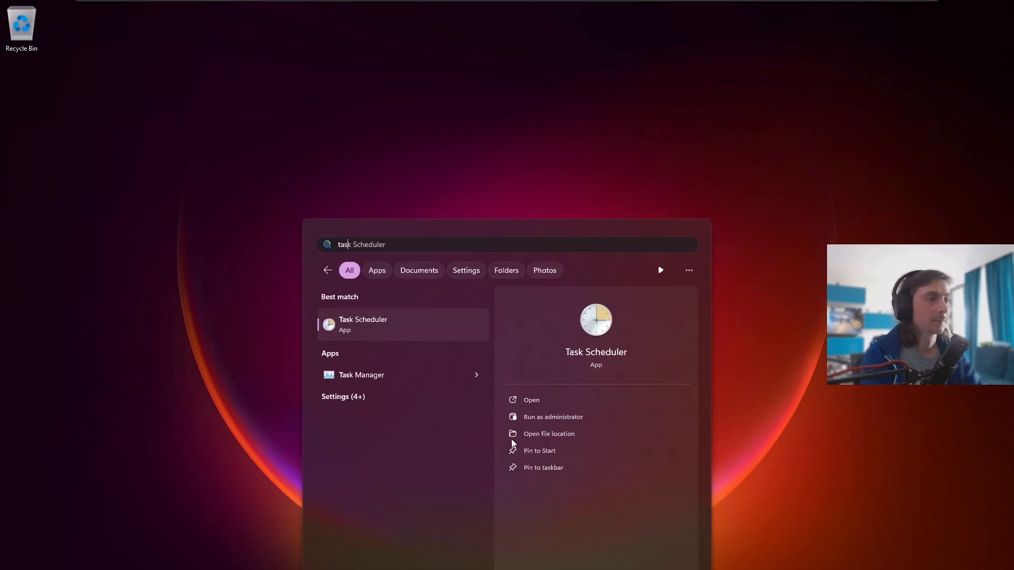
pyautogui.press('Return')
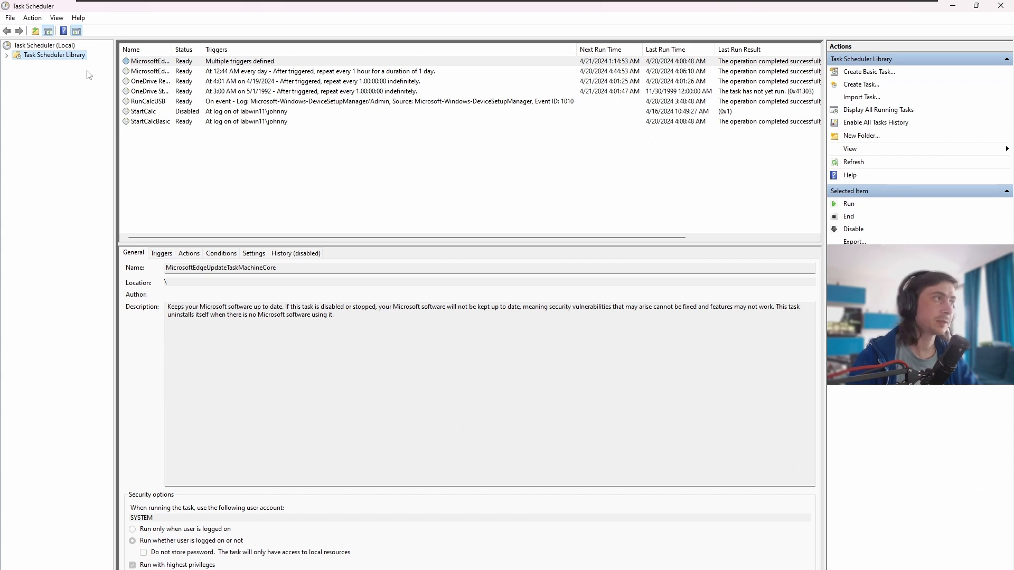
pyautogui.click(6, 55)
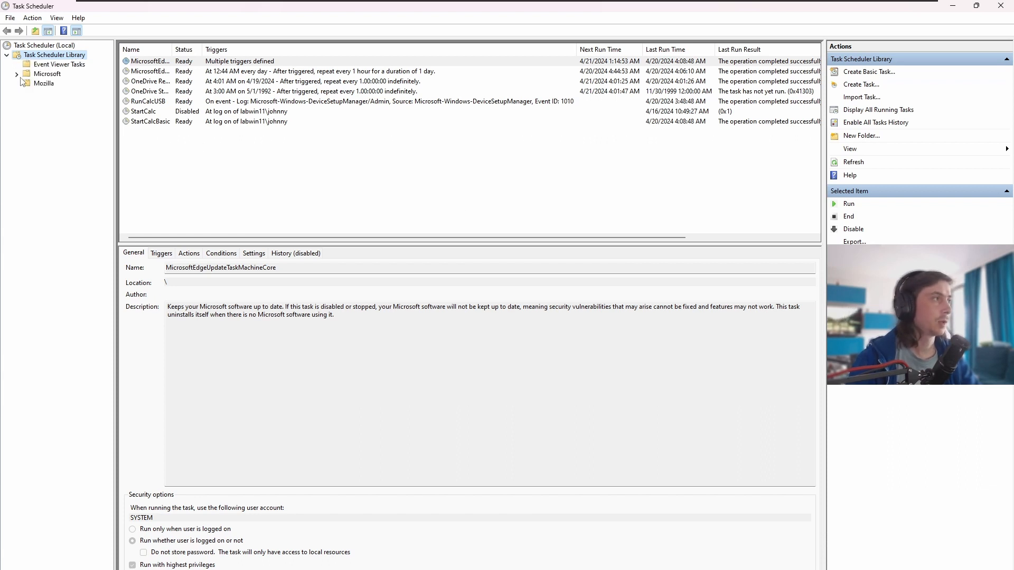
pyautogui.click(18, 74)
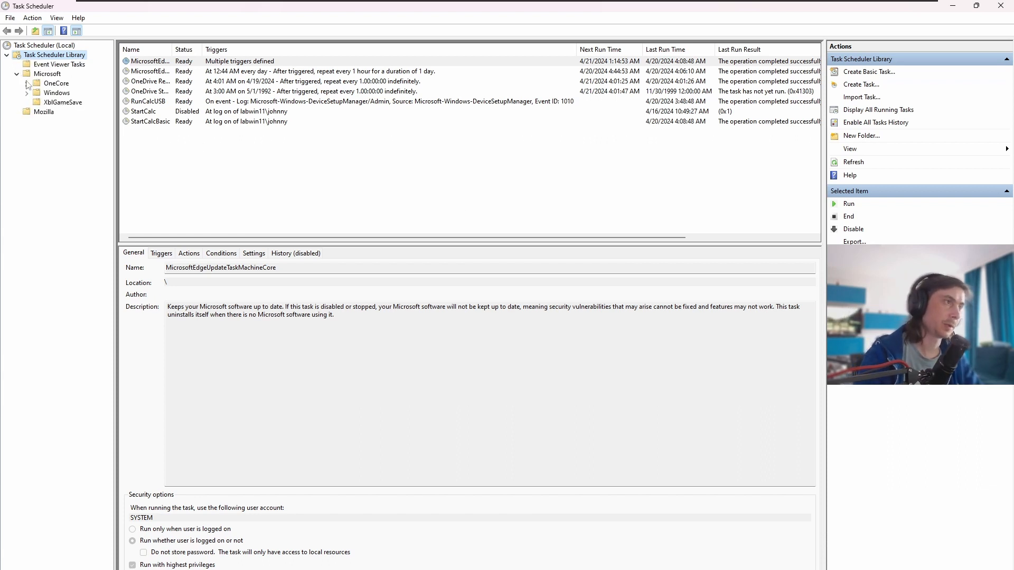
# Step: Fit the task list's columns to their contents and magnify the screen to 200%
pyautogui.click(215, 172)
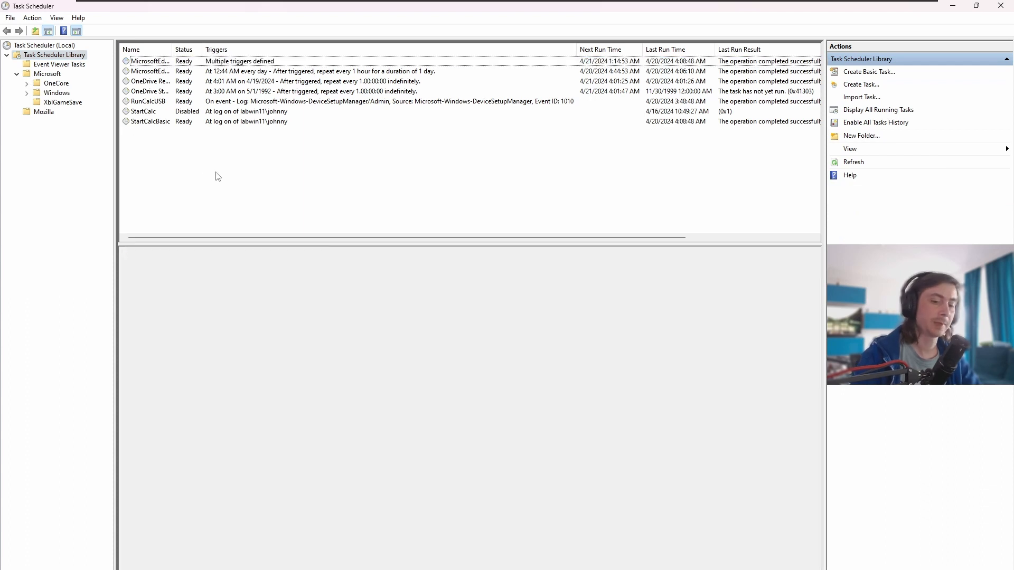
pyautogui.press('ctrl+KP_Add')
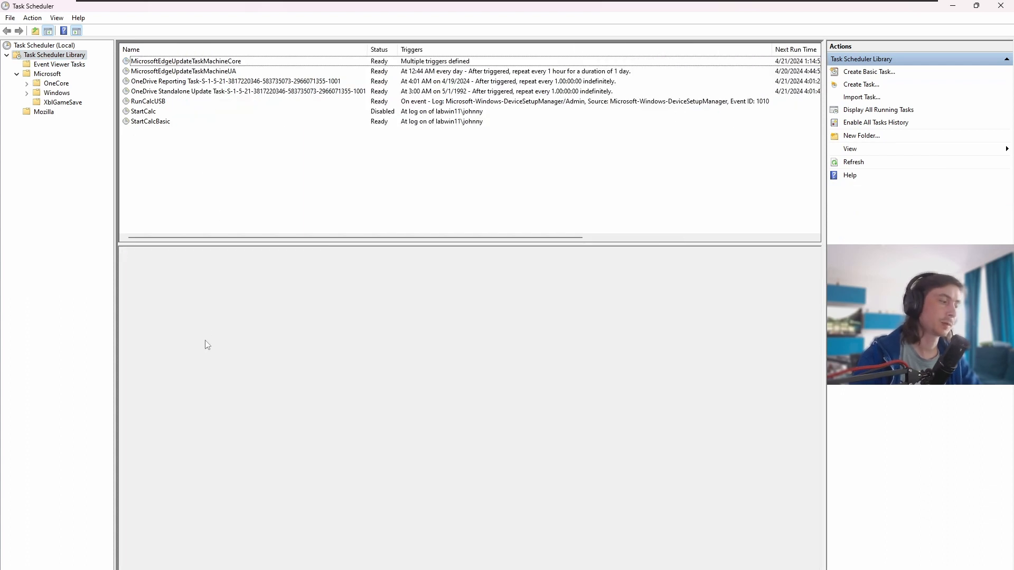
pyautogui.press('super+plus')
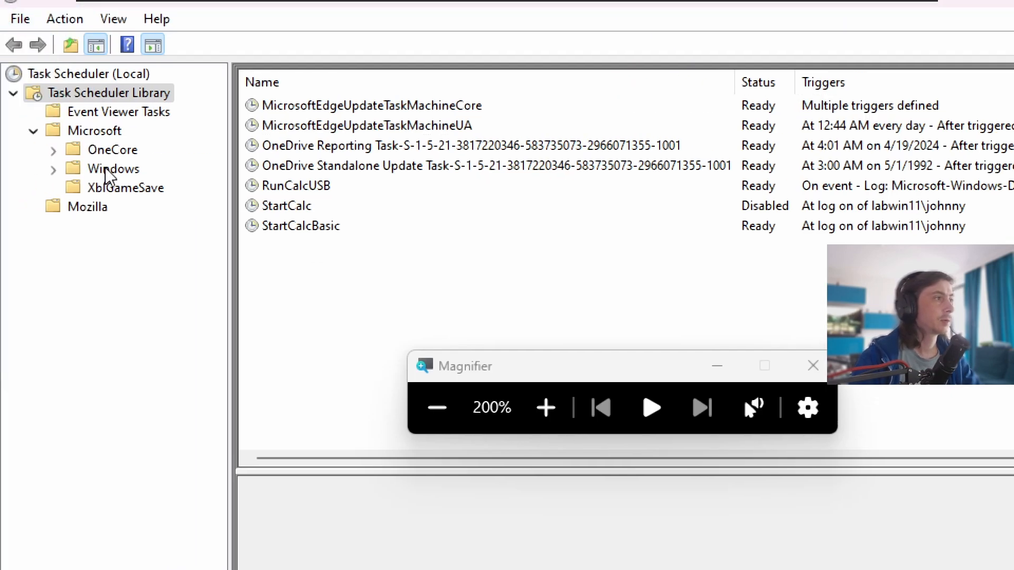
# Step: Expand the Windows folder under Microsoft and look through its list of built-in task subfolders
pyautogui.click(108, 135)
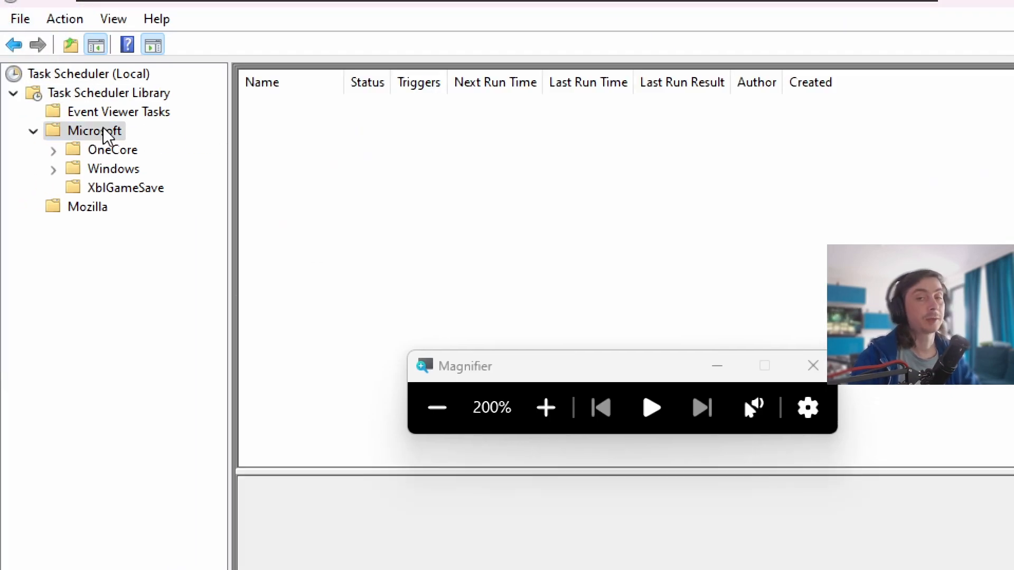
pyautogui.click(53, 169)
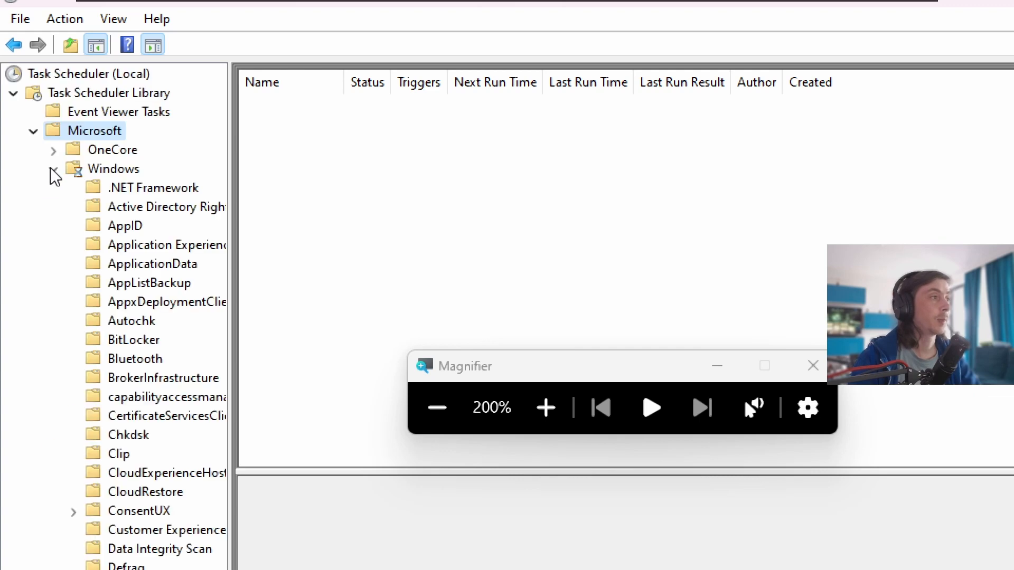
pyautogui.scroll(-8, 220, 231)
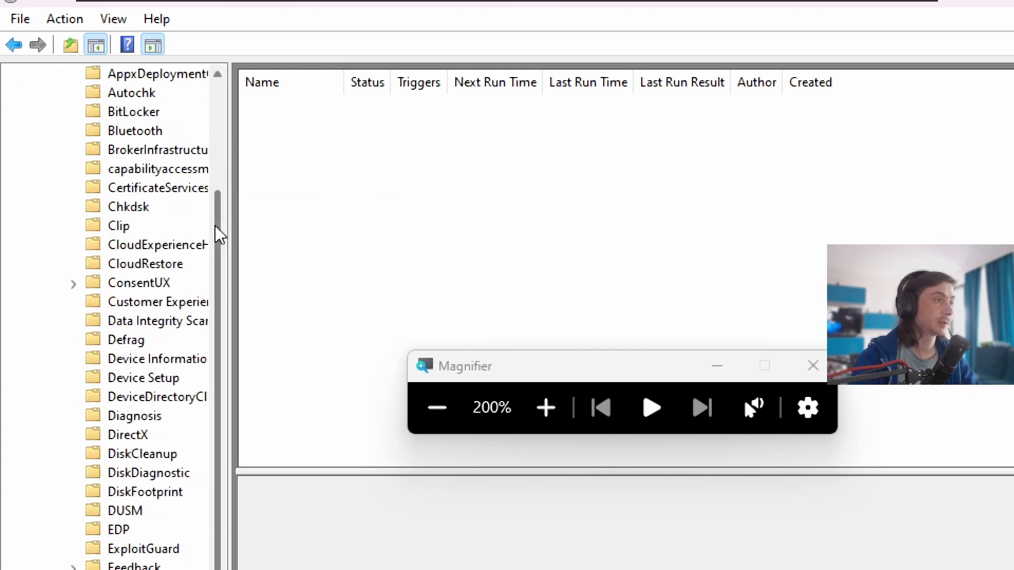
pyautogui.scroll(-12, 219, 235)
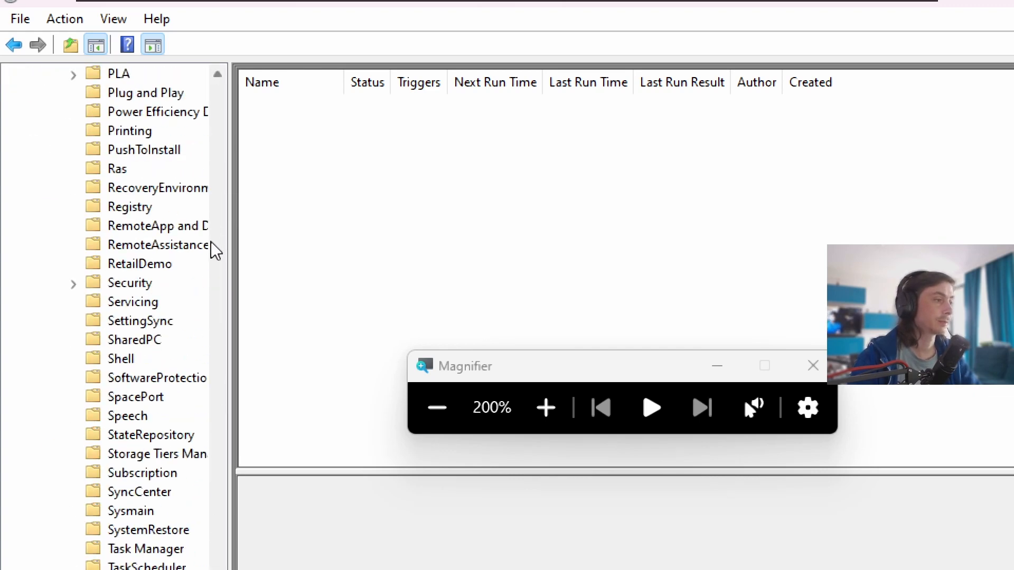
pyautogui.scroll(6, 213, 249)
pyautogui.scroll(15, 214, 248)
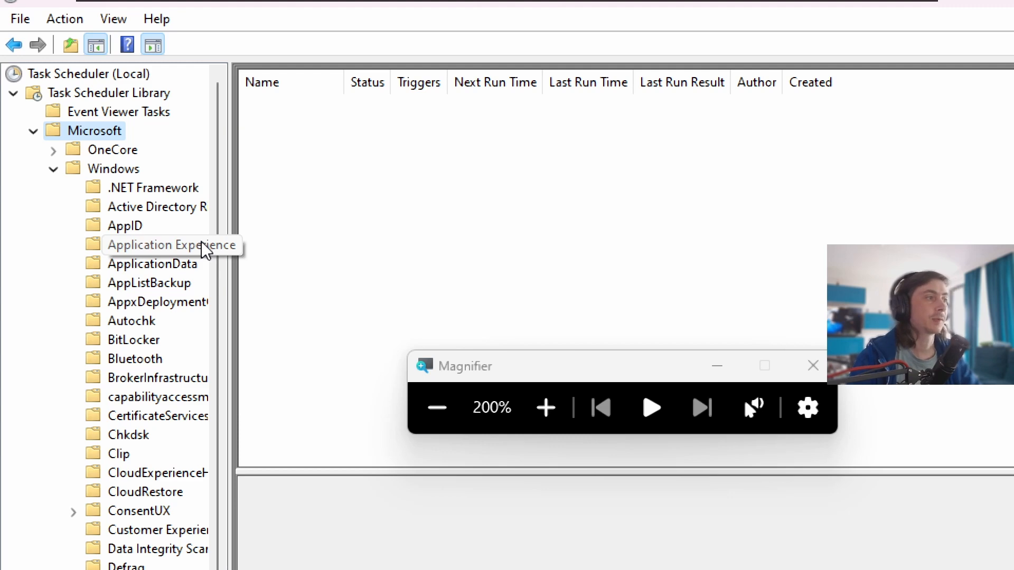
pyautogui.scroll(-13, 178, 259)
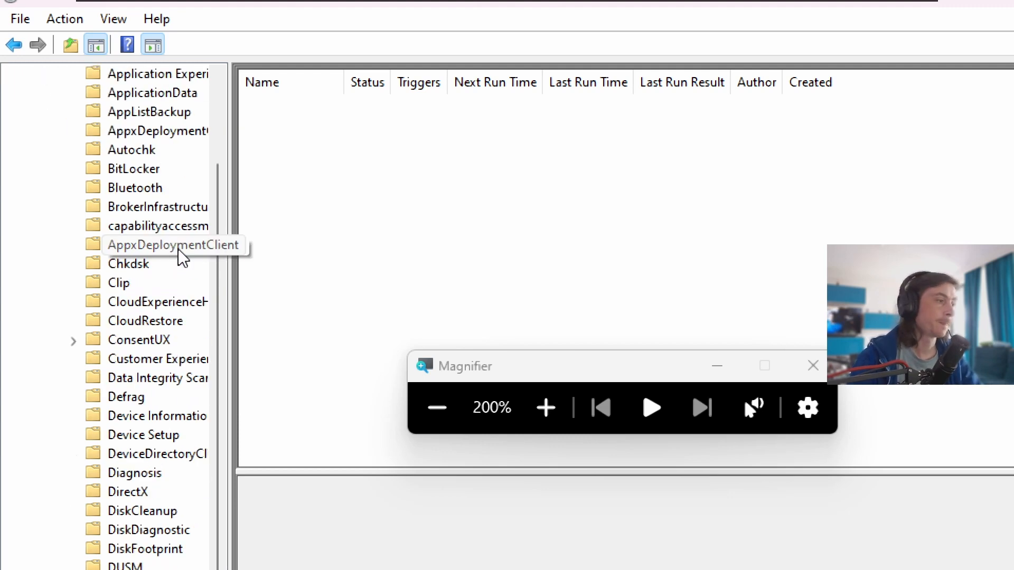
pyautogui.scroll(-7, 180, 257)
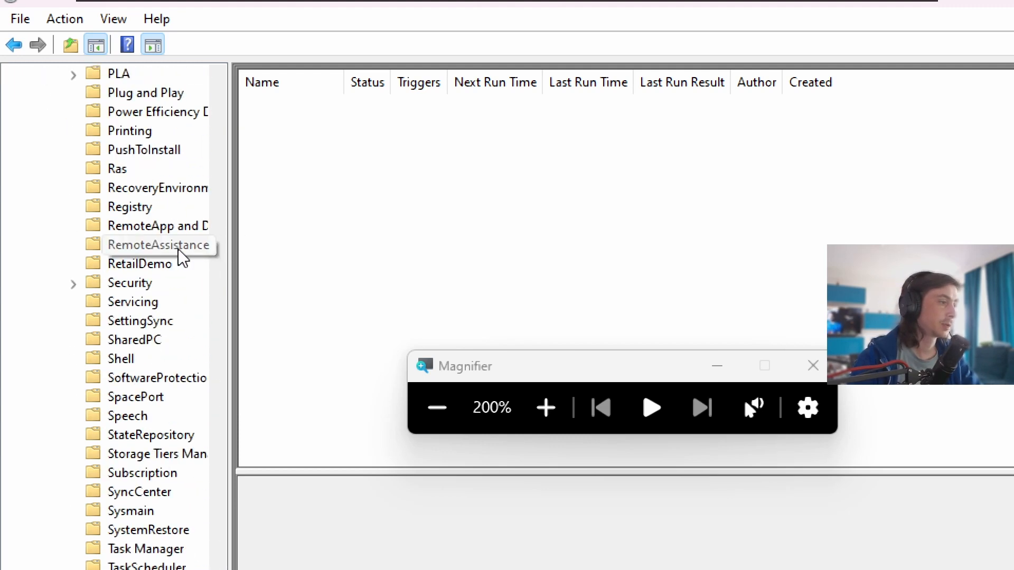
pyautogui.scroll(12, 145, 349)
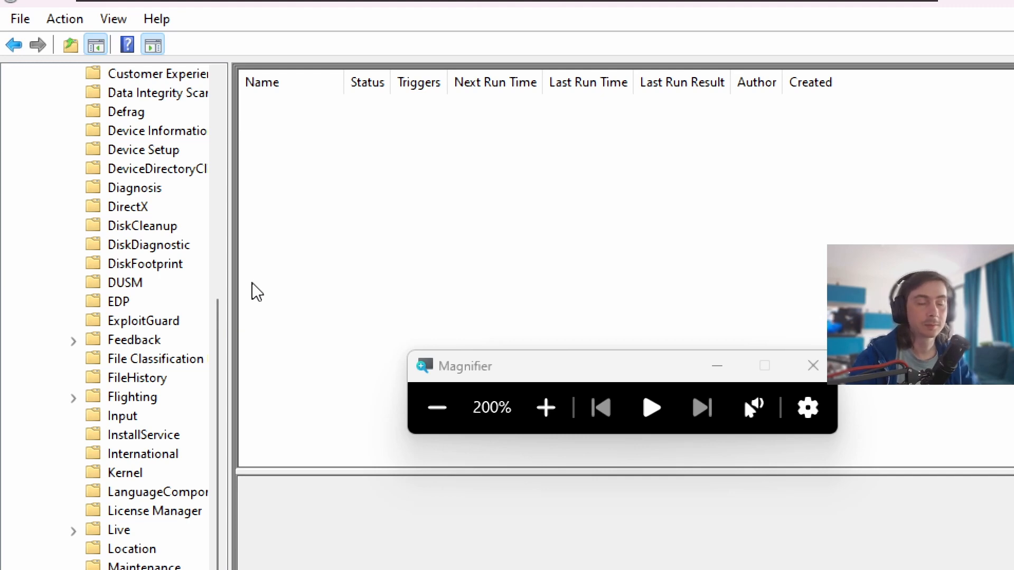
pyautogui.scroll(8, 153, 267)
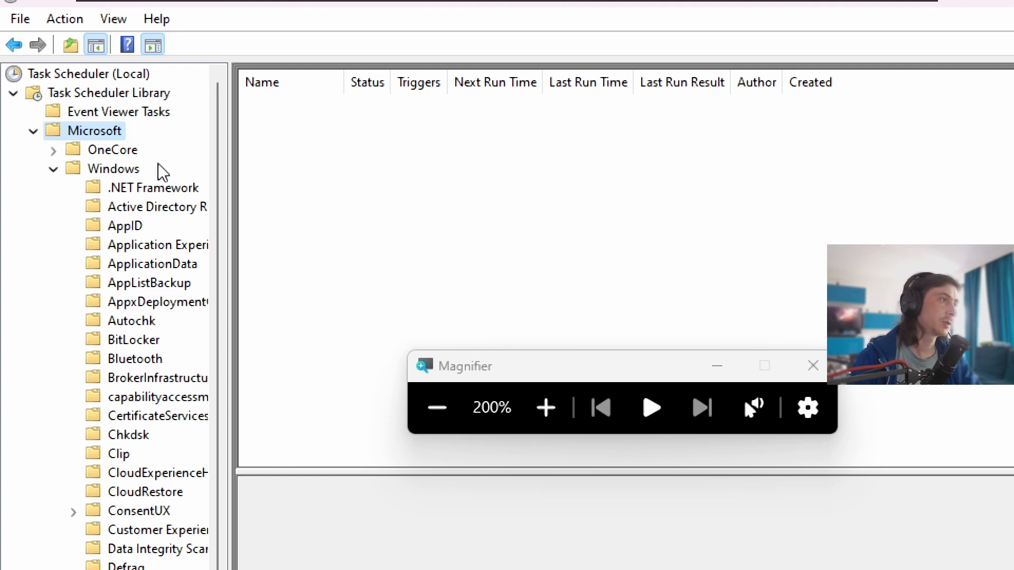
pyautogui.scroll(-7, 191, 226)
pyautogui.scroll(-8, 191, 226)
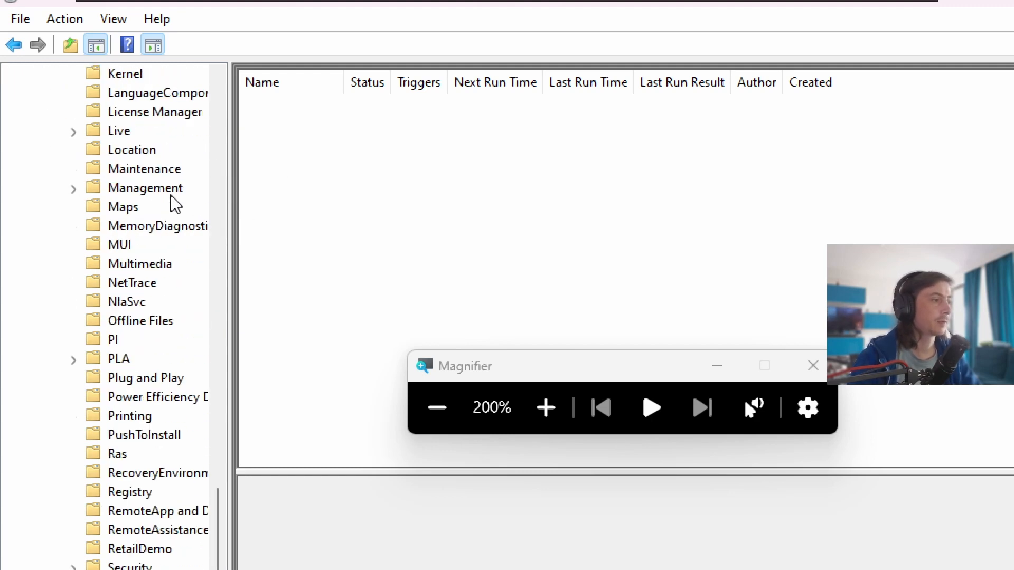
pyautogui.scroll(15, 172, 204)
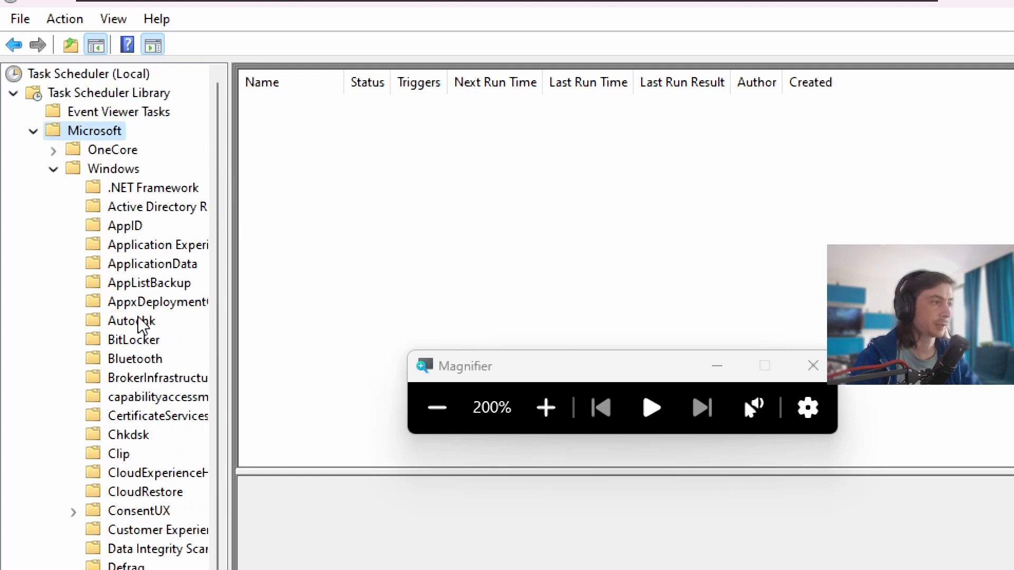
# Step: Show the BitLocker folder's tasks with full names and view the triggers of the BitLocker Encrypt All Drives task
pyautogui.click(144, 340)
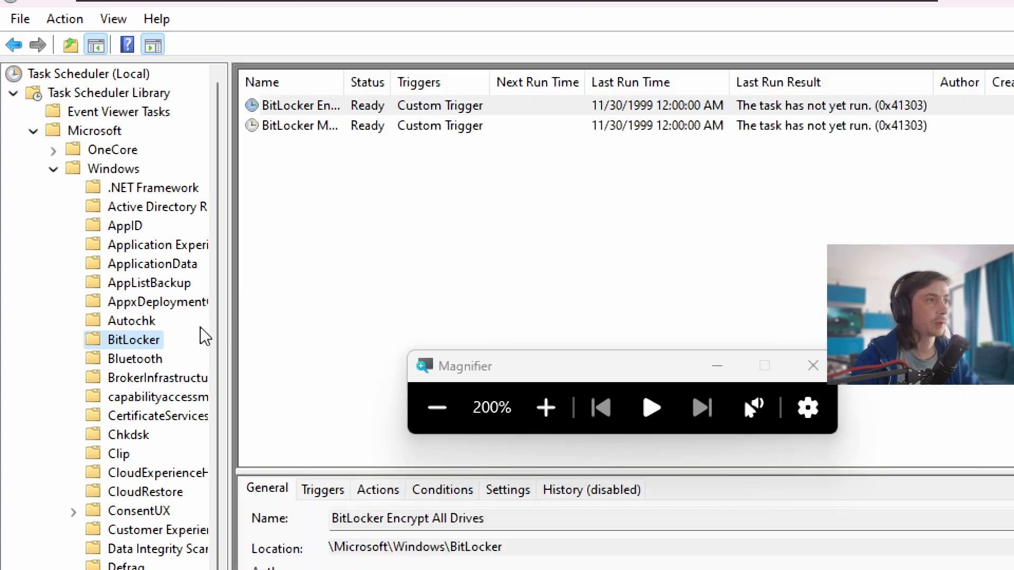
pyautogui.moveTo(344, 82); pyautogui.dragTo(504, 82)
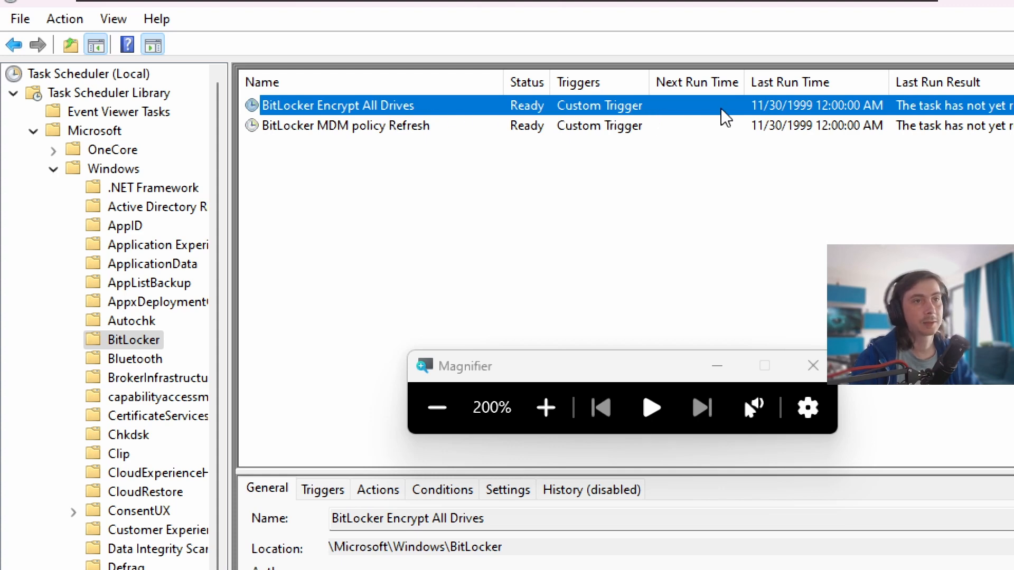
pyautogui.click(324, 492)
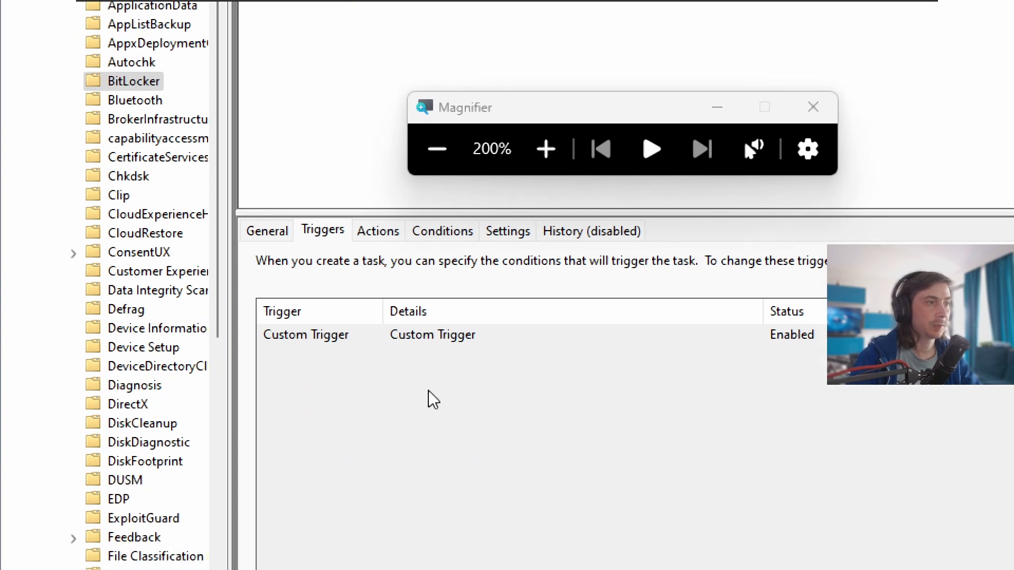
pyautogui.click(341, 339)
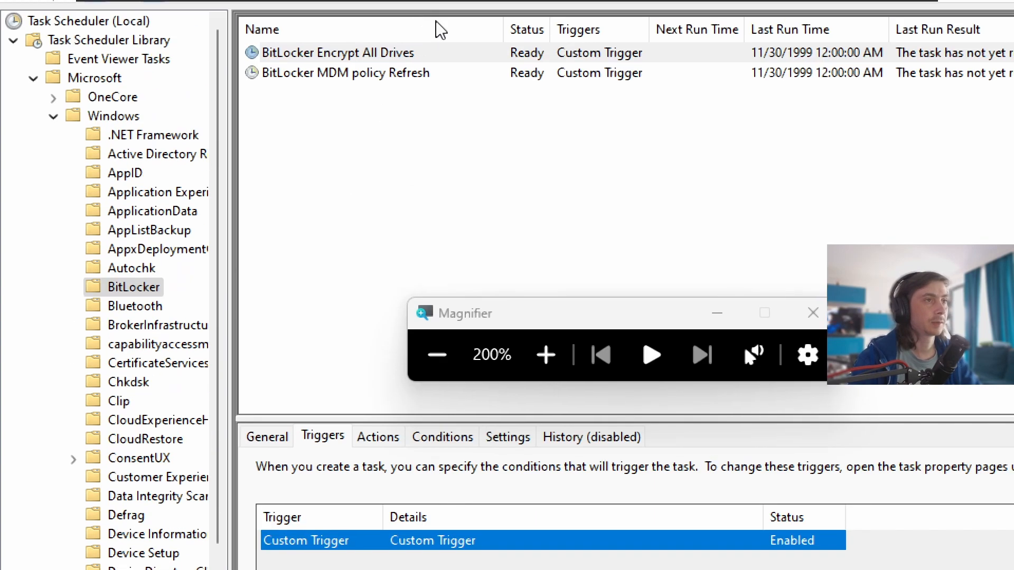
# Step: Try to edit the custom trigger in the properties of the BitLocker Encrypt All Drives task, and close the dialogs
pyautogui.rightClick(530, 55)
pyautogui.click(600, 164)
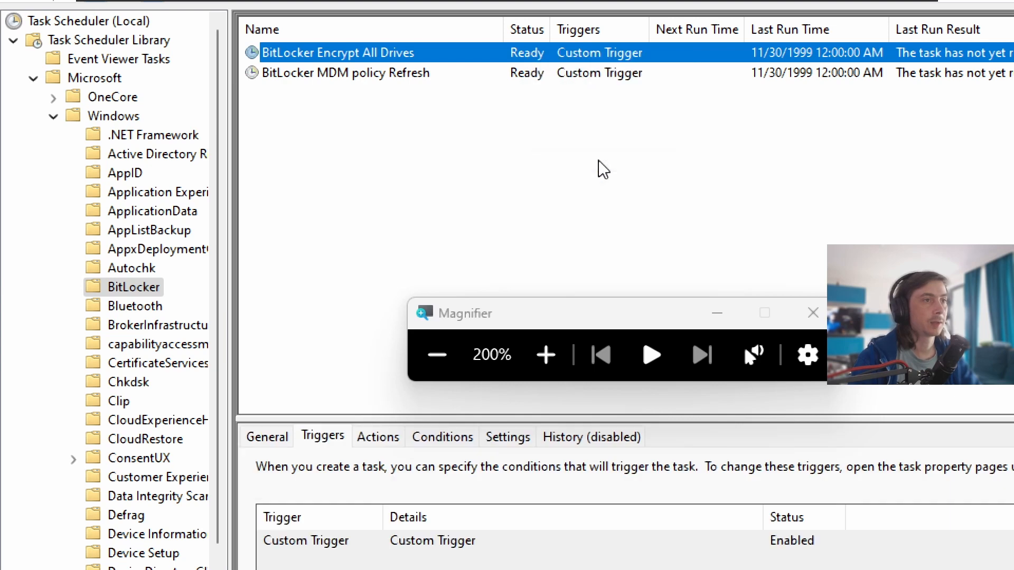
pyautogui.click(135, 18)
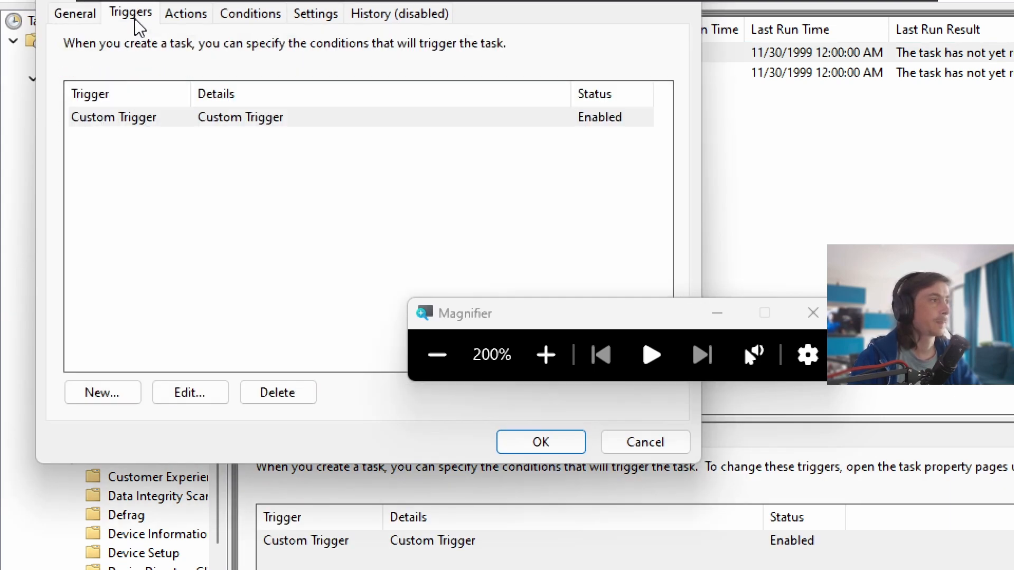
pyautogui.click(226, 126)
pyautogui.click(198, 391)
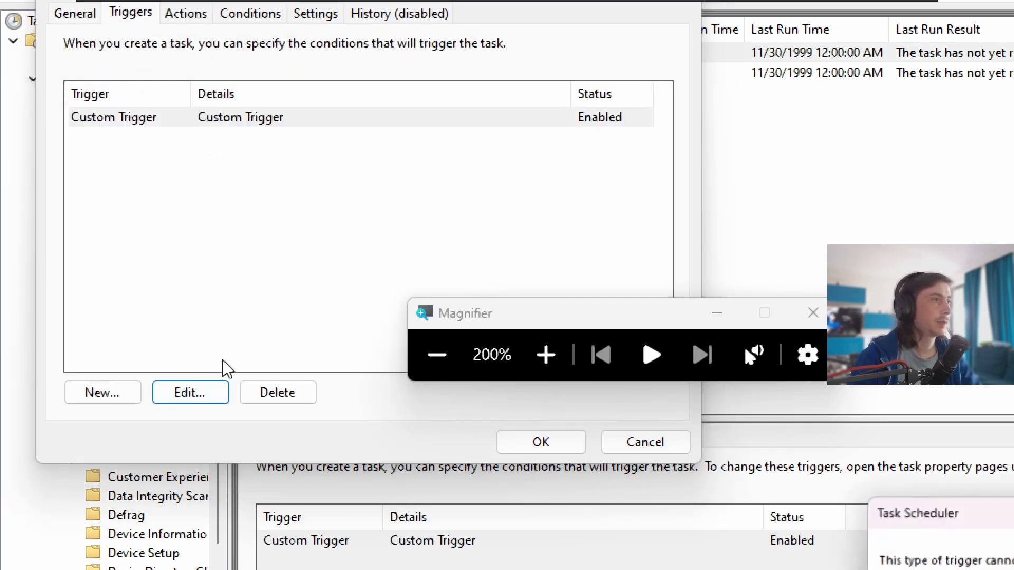
pyautogui.moveTo(905, 525); pyautogui.dragTo(267, 159)
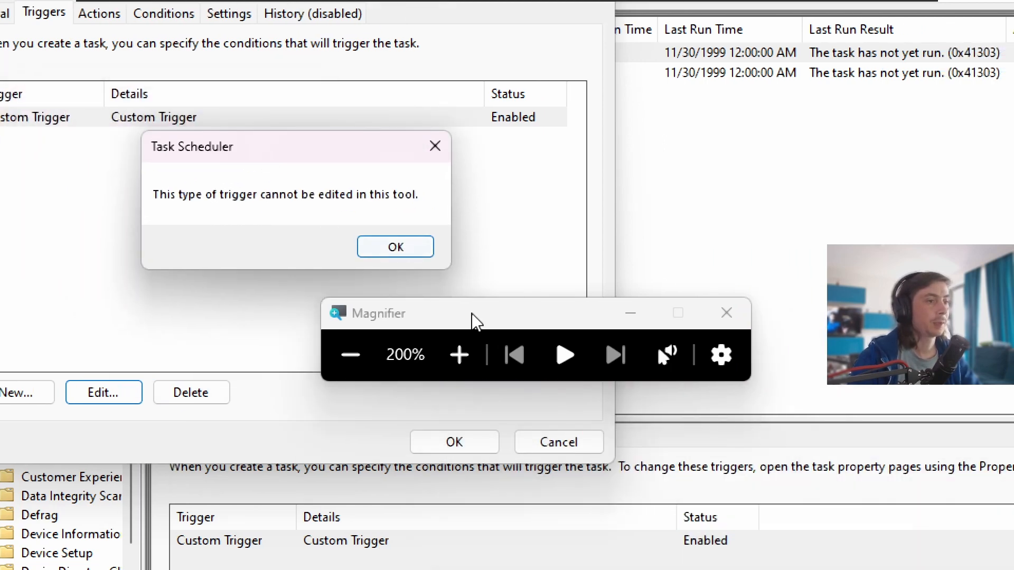
pyautogui.click(425, 255)
pyautogui.click(585, 442)
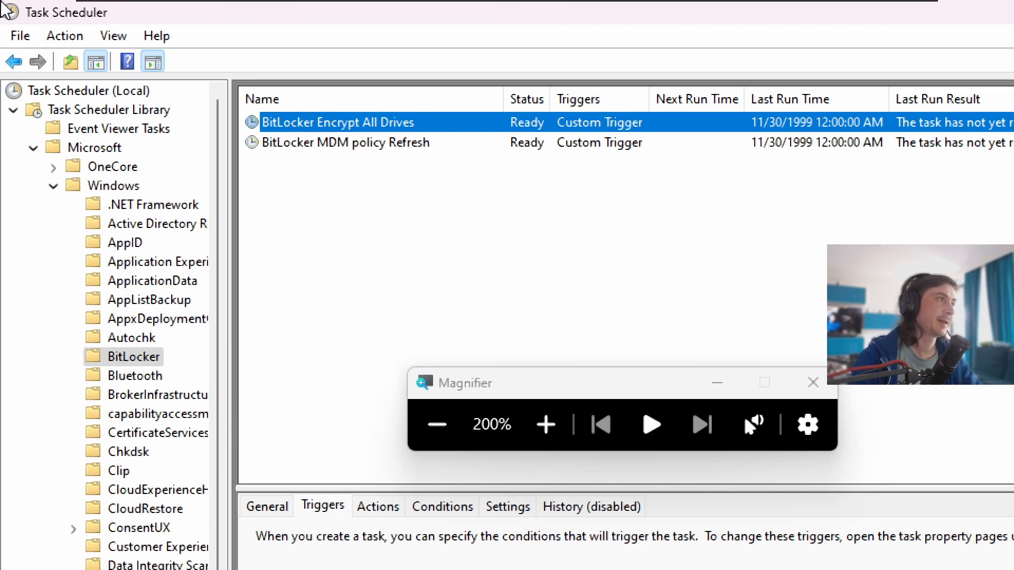
# Step: Collapse the Windows and Microsoft folders in the library tree and move the Magnifier window out of the way
pyautogui.click(54, 186)
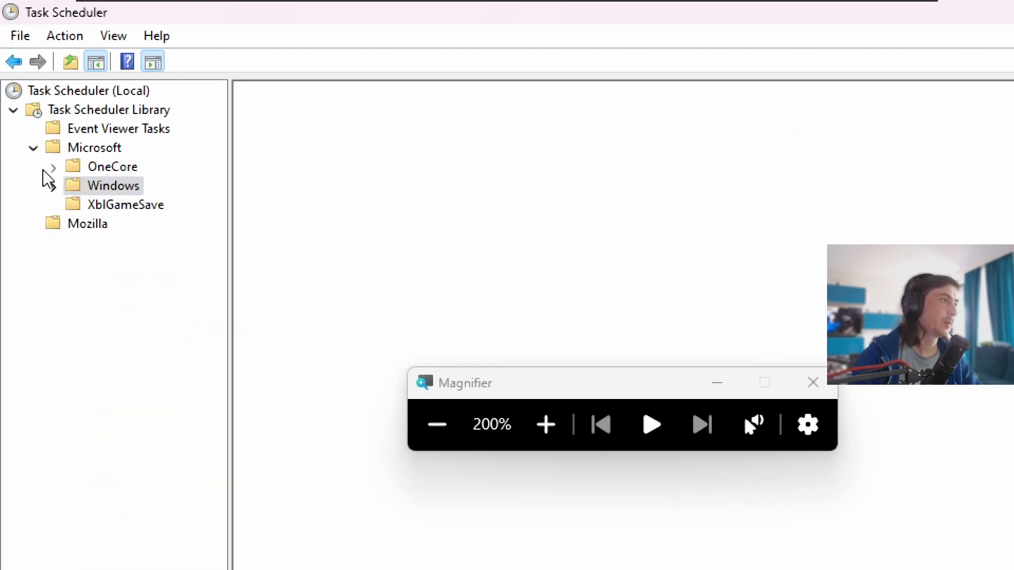
pyautogui.click(33, 148)
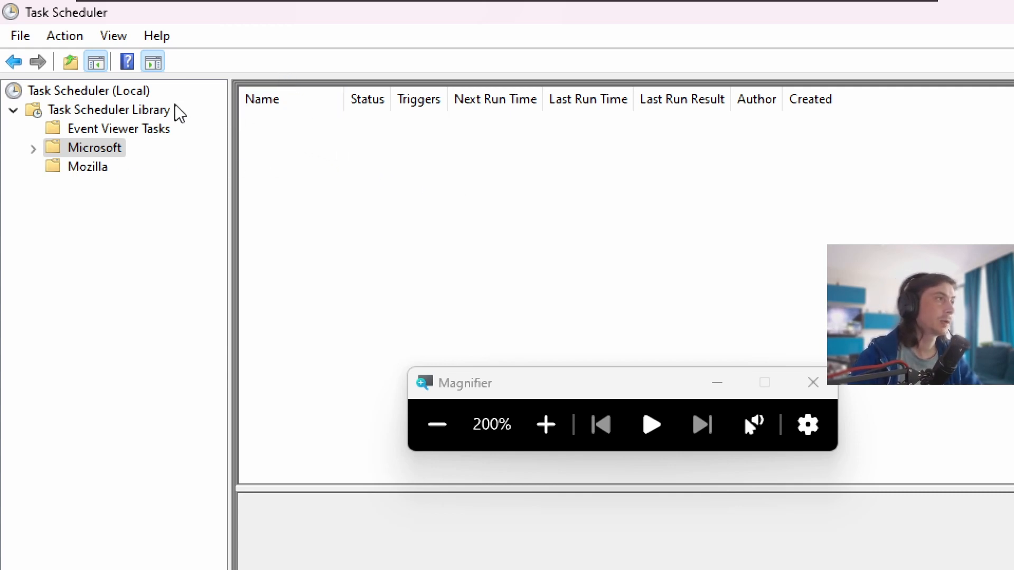
pyautogui.moveTo(608, 381); pyautogui.dragTo(223, 548)
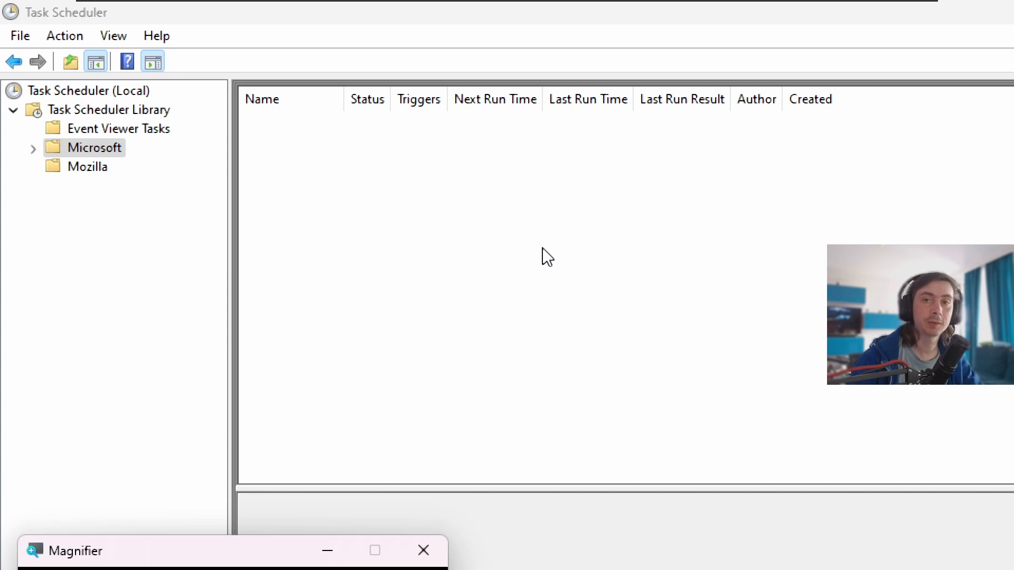
pyautogui.click(542, 249)
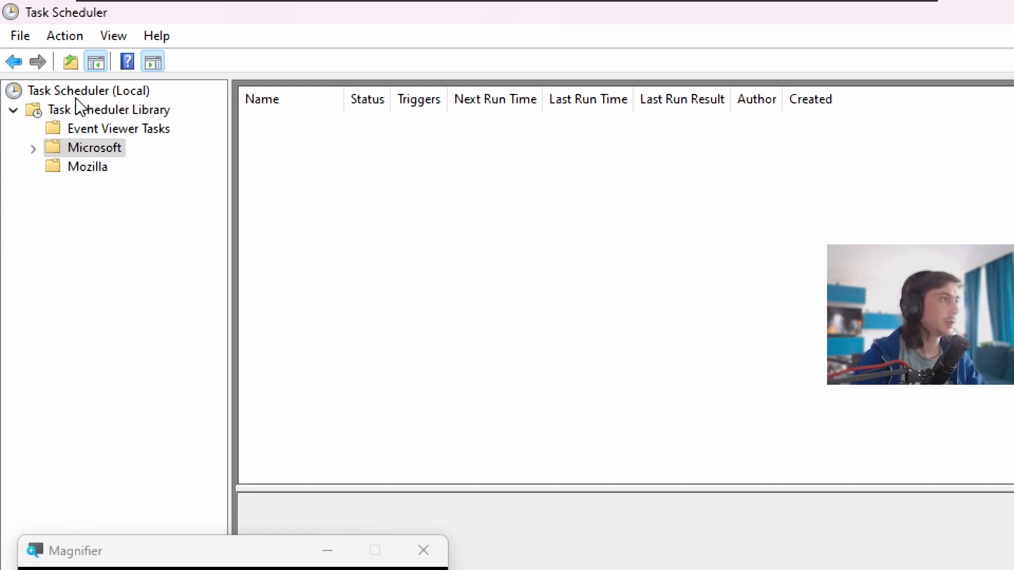
# Step: Start creating a full, non-basic task in the Microsoft folder and place the Create Task dialog in the magnified view
pyautogui.click(26, 38)
pyautogui.click(71, 39)
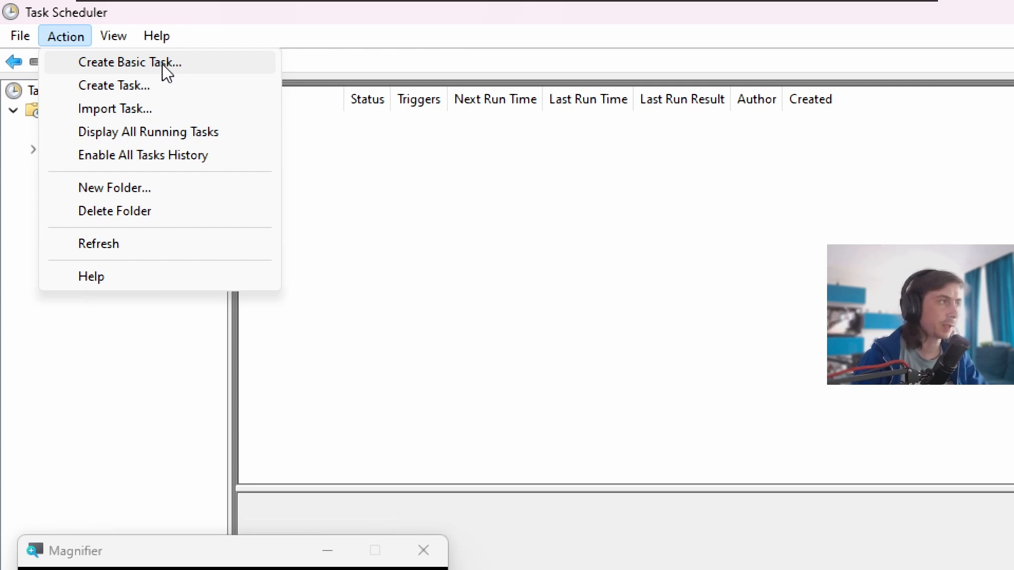
pyautogui.click(146, 85)
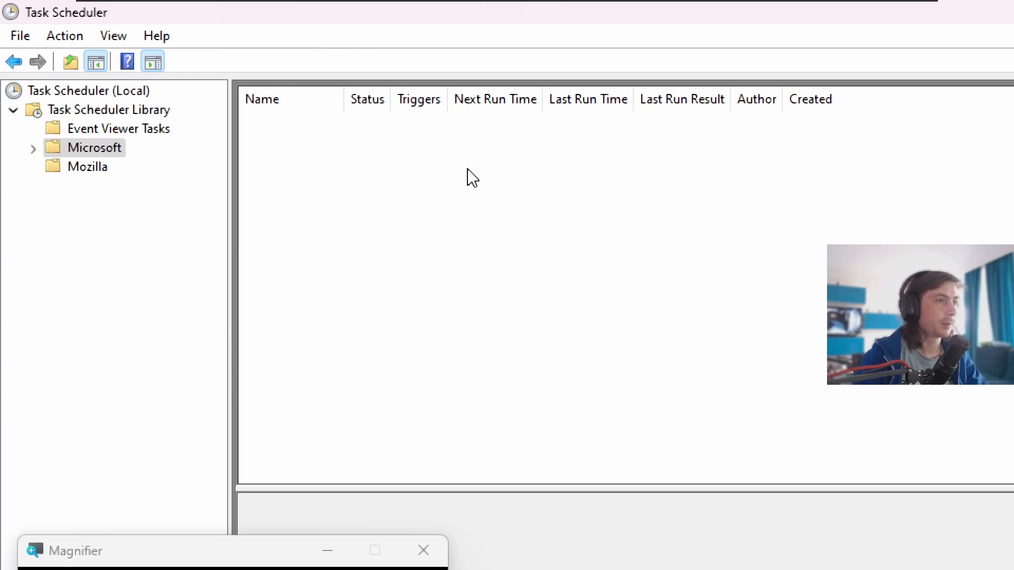
pyautogui.moveTo(758, 346); pyautogui.dragTo(319, 70)
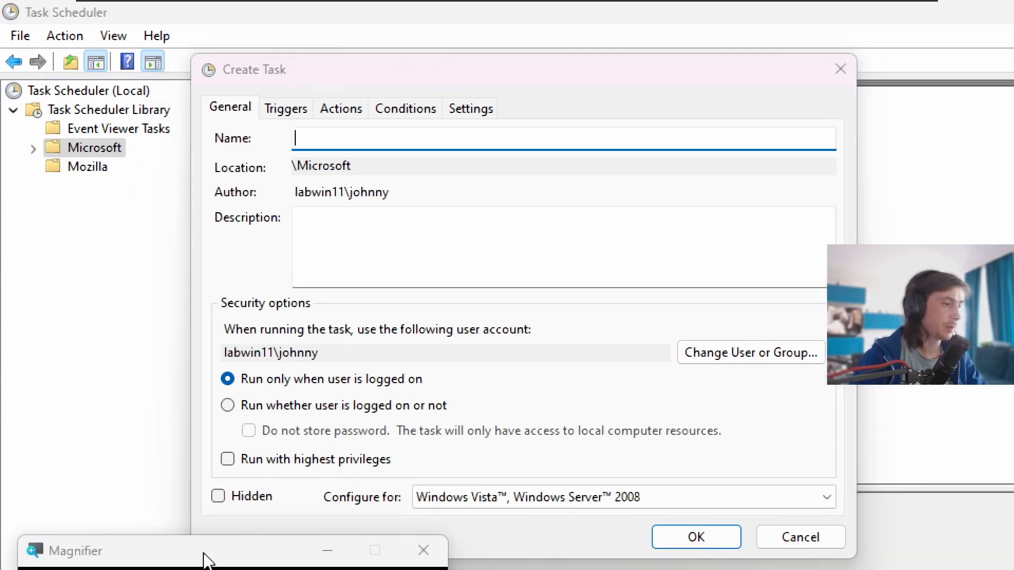
# Step: Fill in the name MyNewTask and the description asdfa for the new task, and cancel its creation
pyautogui.click(208, 560)
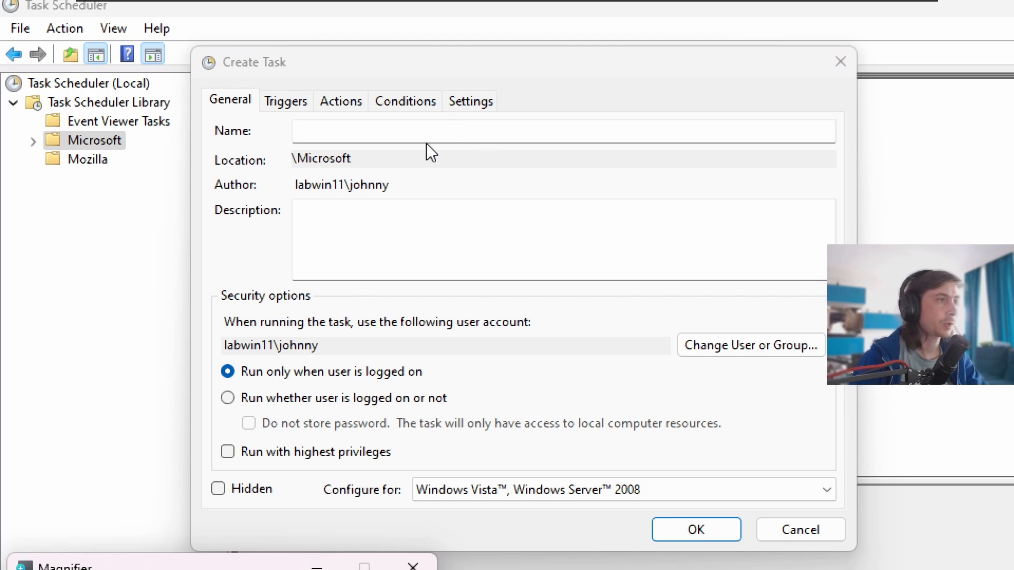
pyautogui.click(432, 131)
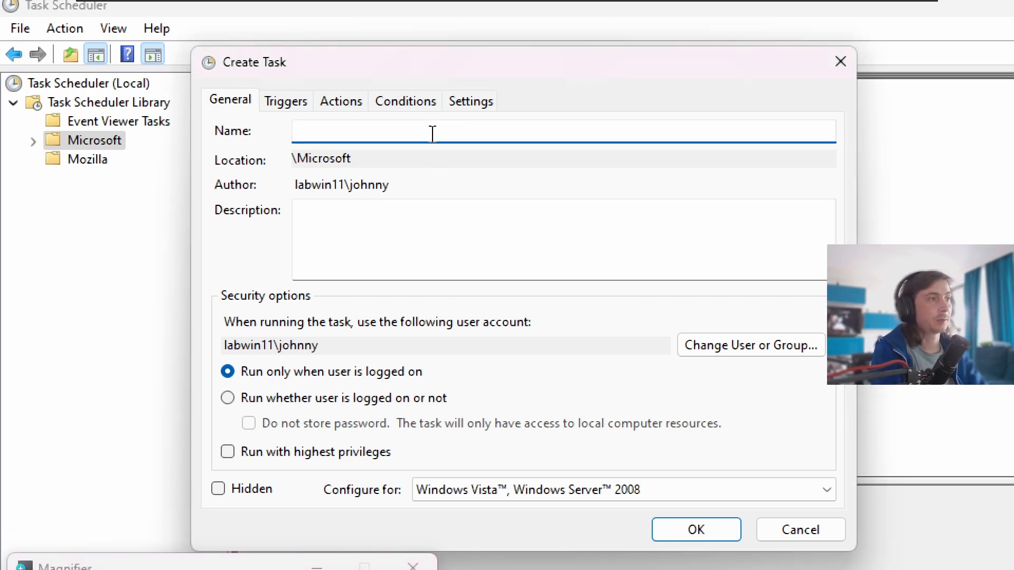
pyautogui.write('MyNew')
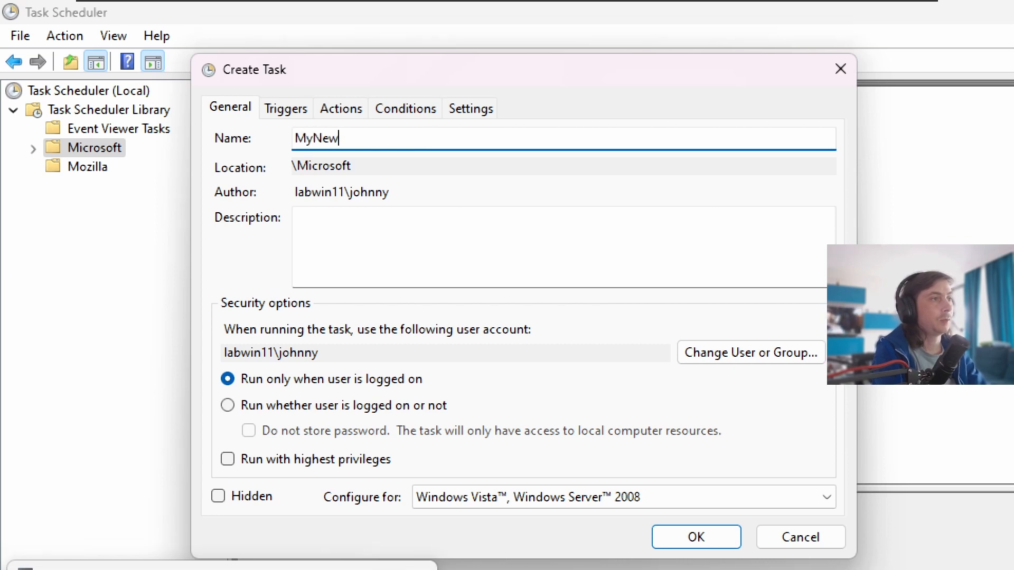
pyautogui.write('Task')
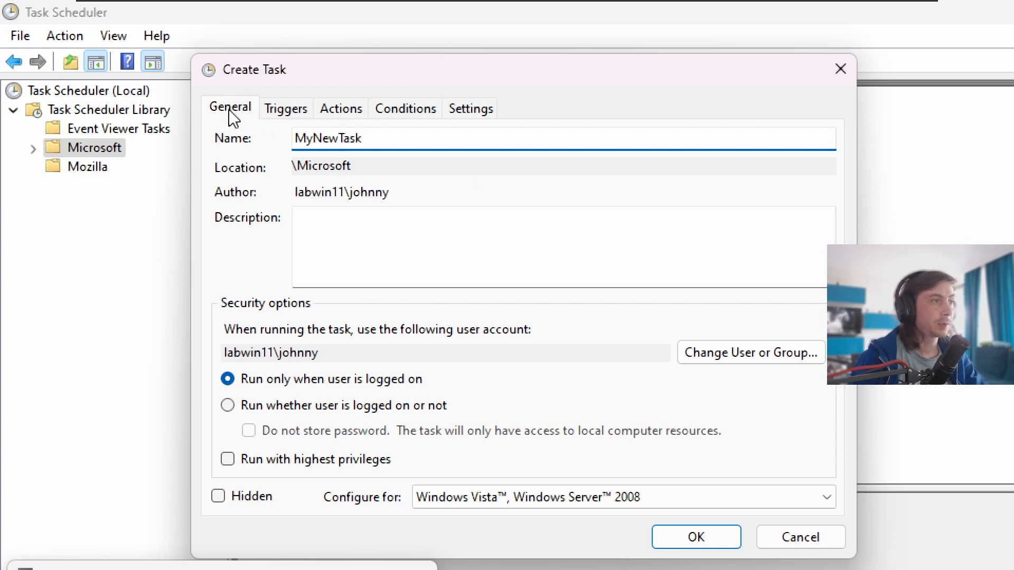
pyautogui.click(410, 222)
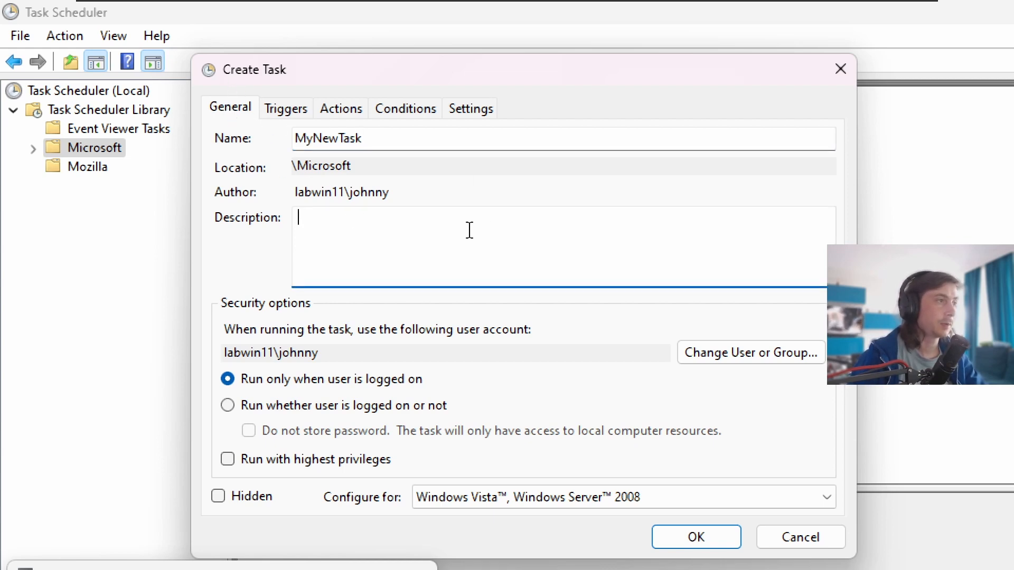
pyautogui.write('asdfa')
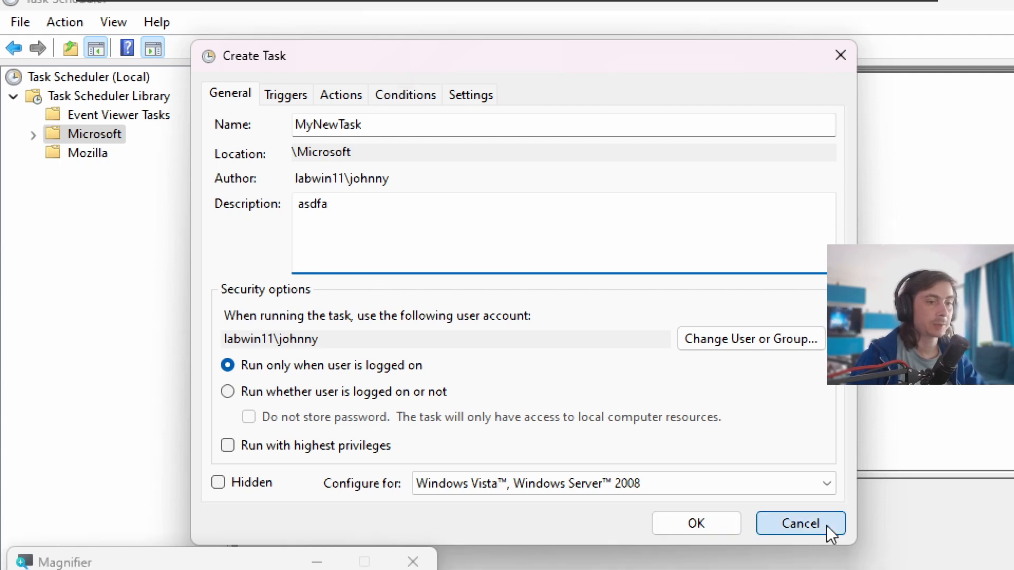
pyautogui.click(825, 525)
# Step: List the root library's tasks, look over RunCalcUSB and StartCalc, and view the commands available for StartCalc
pyautogui.click(69, 96)
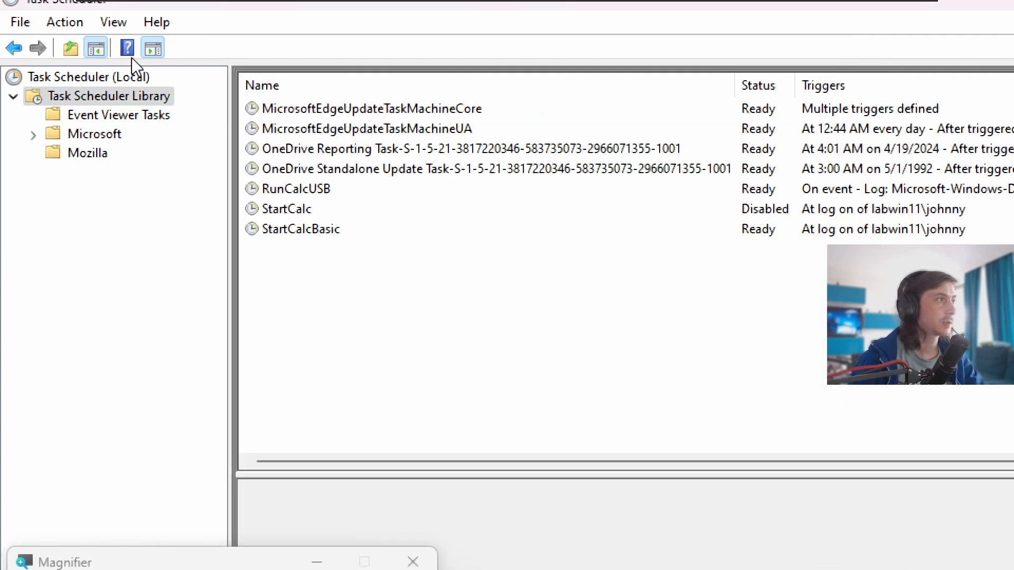
pyautogui.click(65, 22)
pyautogui.click(97, 73)
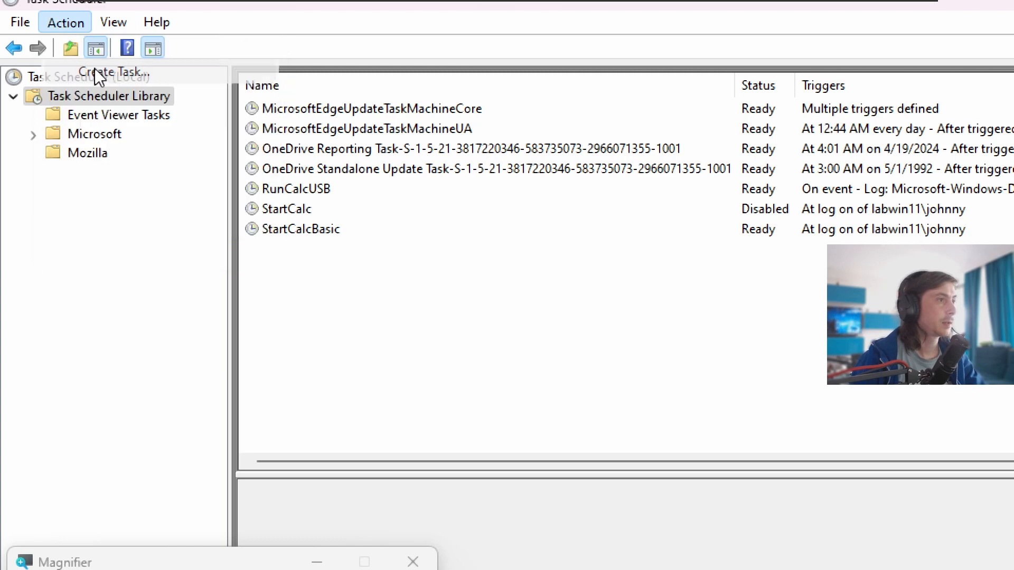
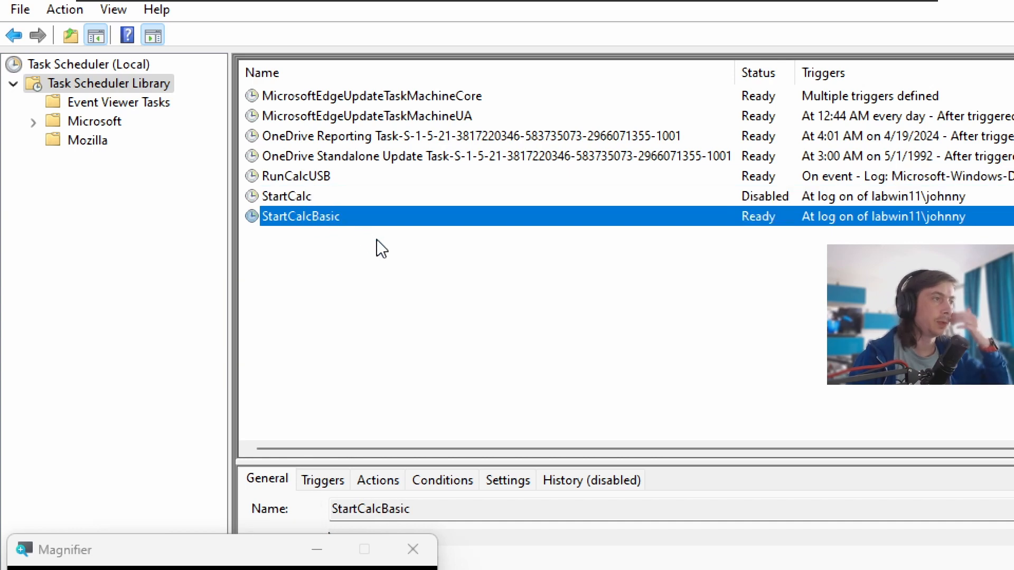
pyautogui.click(342, 181)
pyautogui.click(365, 203)
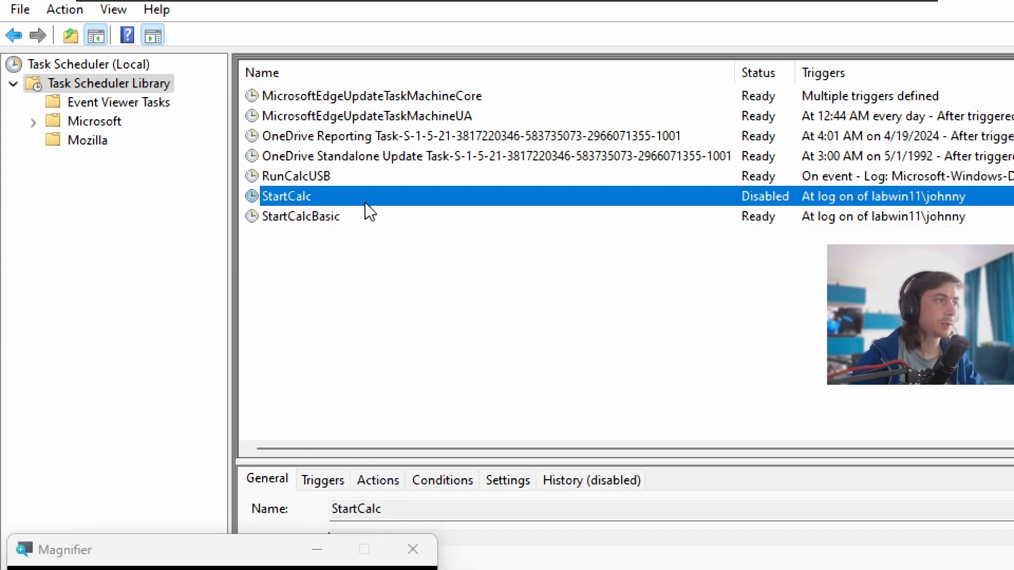
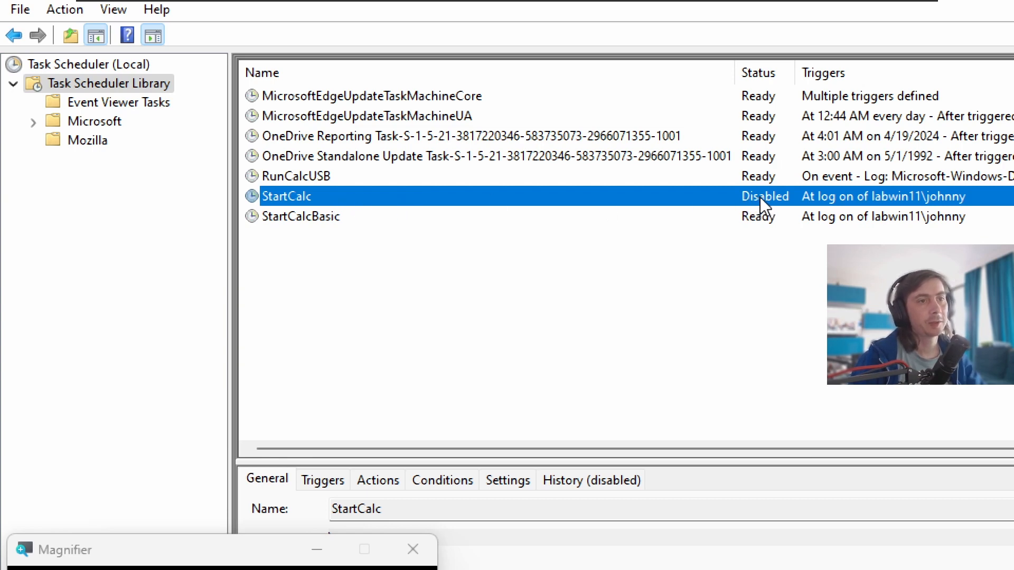
pyautogui.rightClick(426, 196)
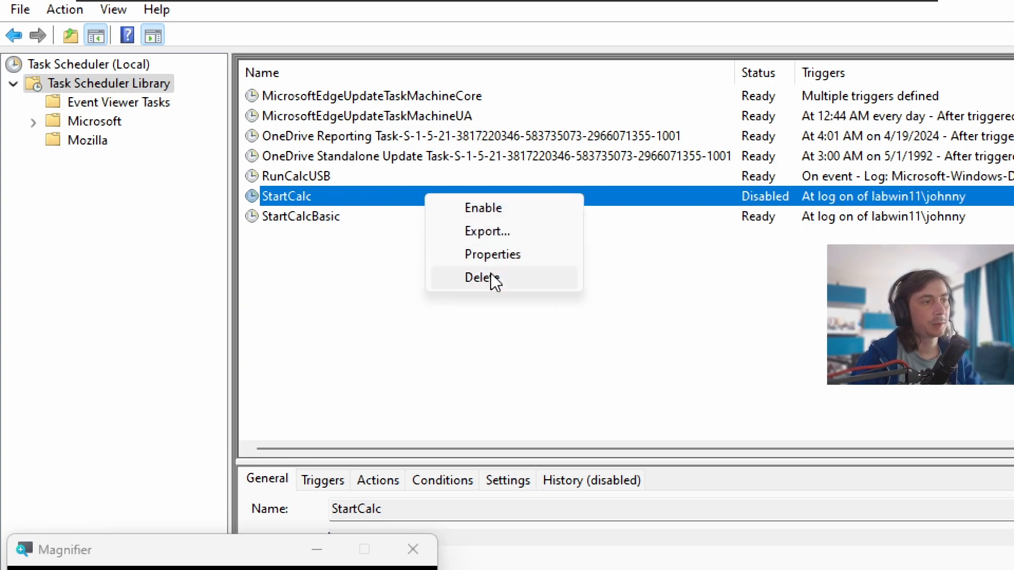
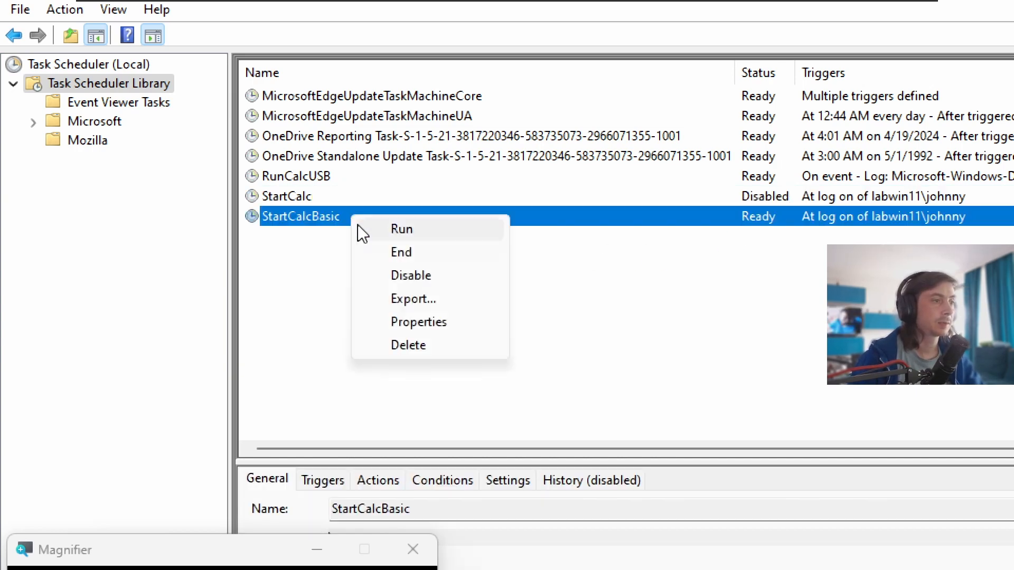
# Step: Open the StartCalcBasic task's properties and review its general options and the Windows versions it can be configured for
pyautogui.click(448, 322)
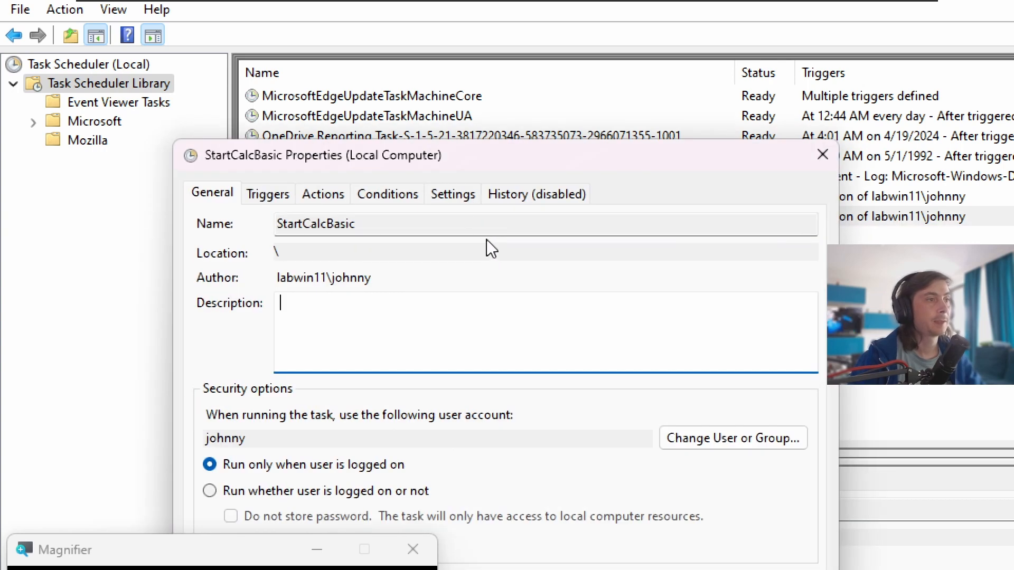
pyautogui.moveTo(442, 154); pyautogui.dragTo(477, 40)
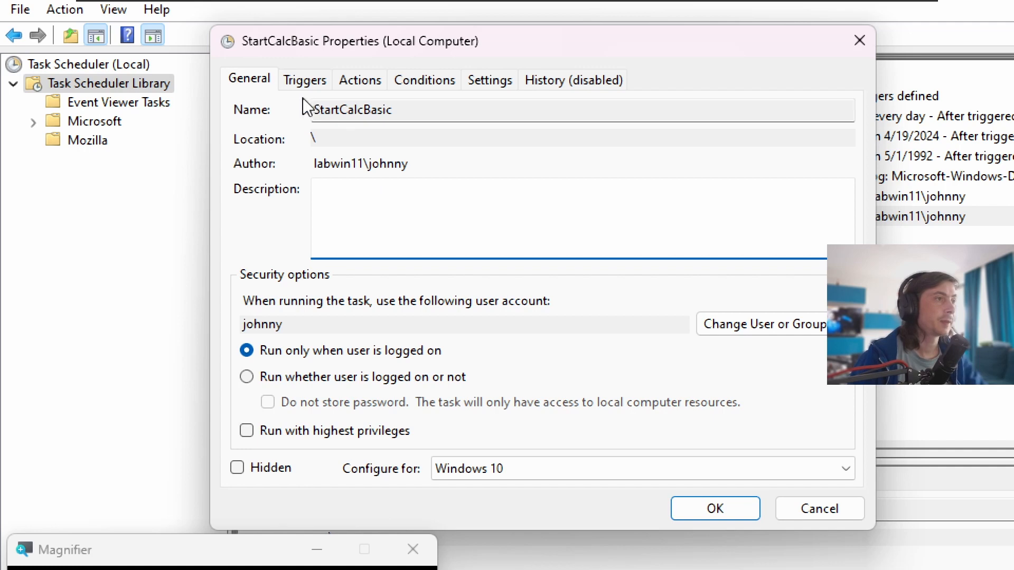
pyautogui.click(384, 109)
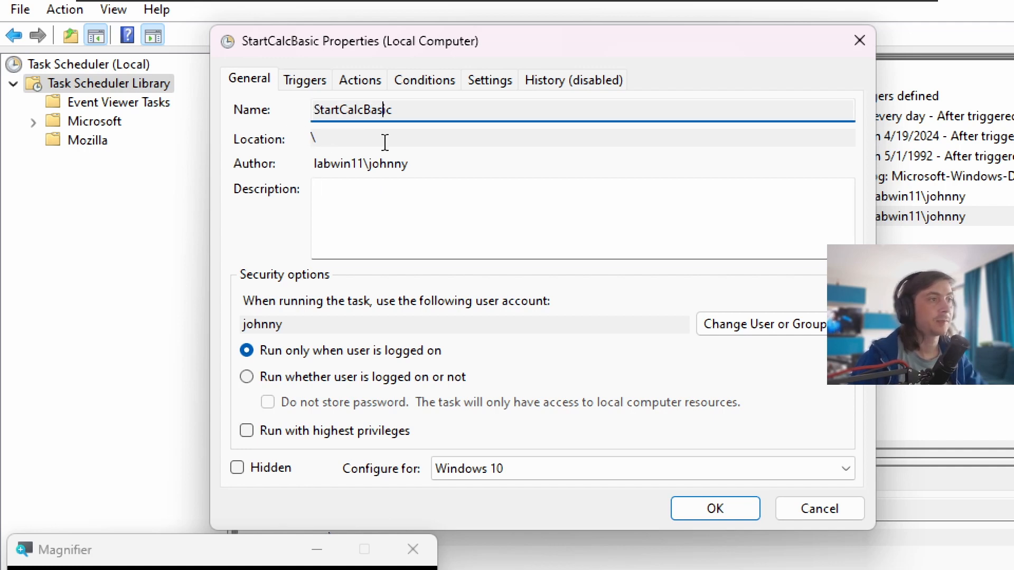
pyautogui.click(371, 211)
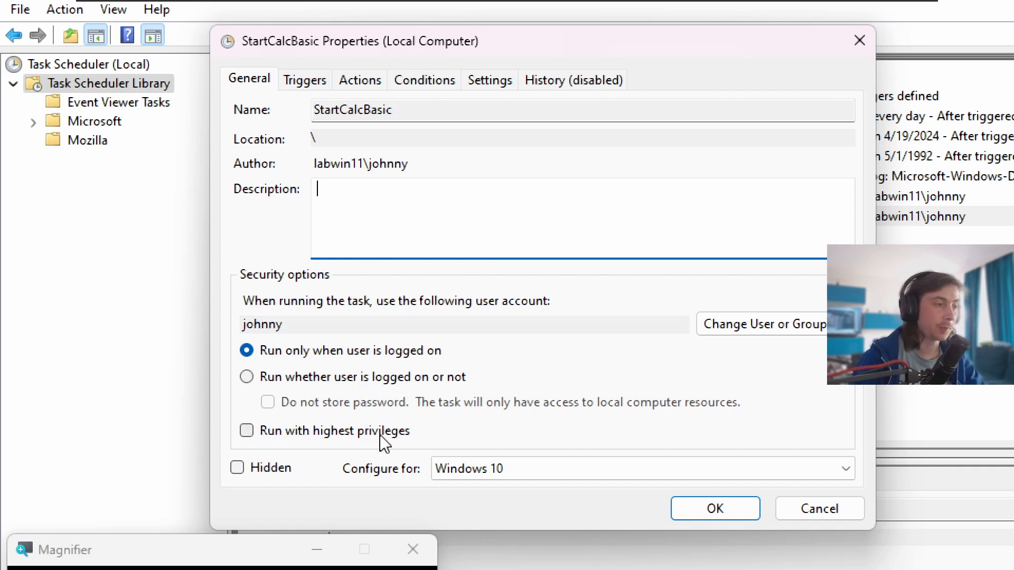
pyautogui.click(509, 468)
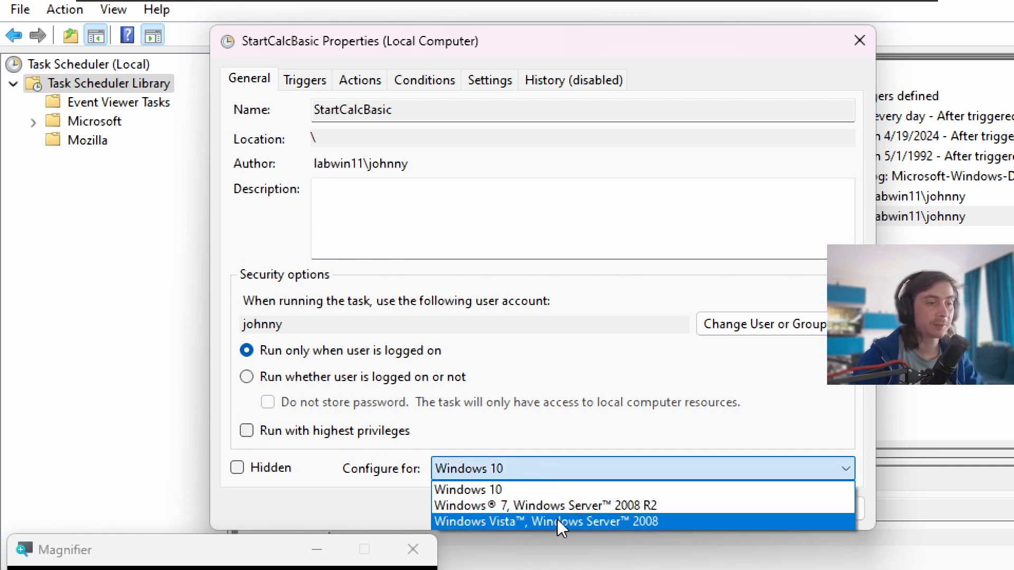
pyautogui.click(521, 435)
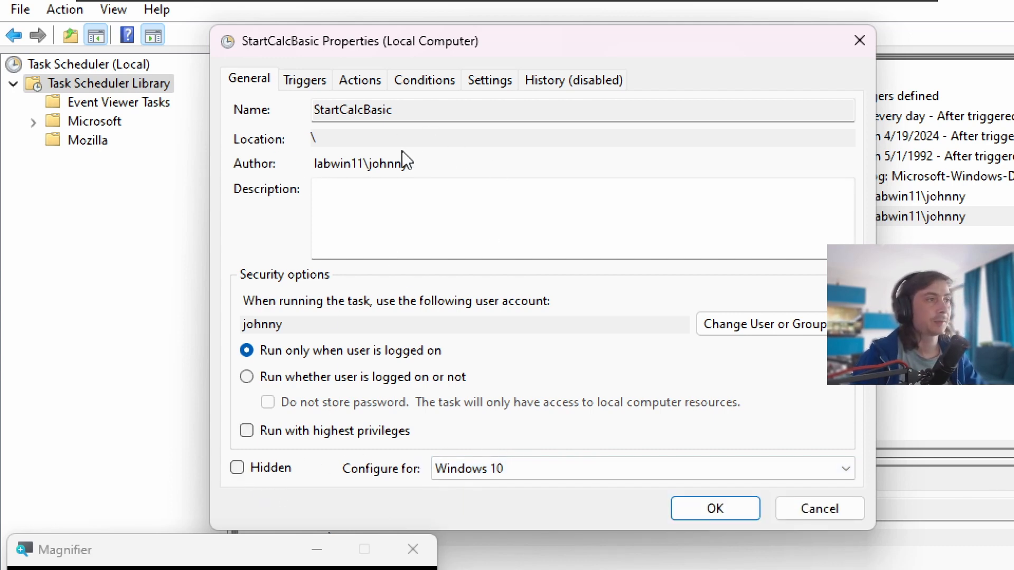
# Step: Review the StartCalcBasic task's log-on trigger and its advanced settings, and close the trigger without changes
pyautogui.click(303, 82)
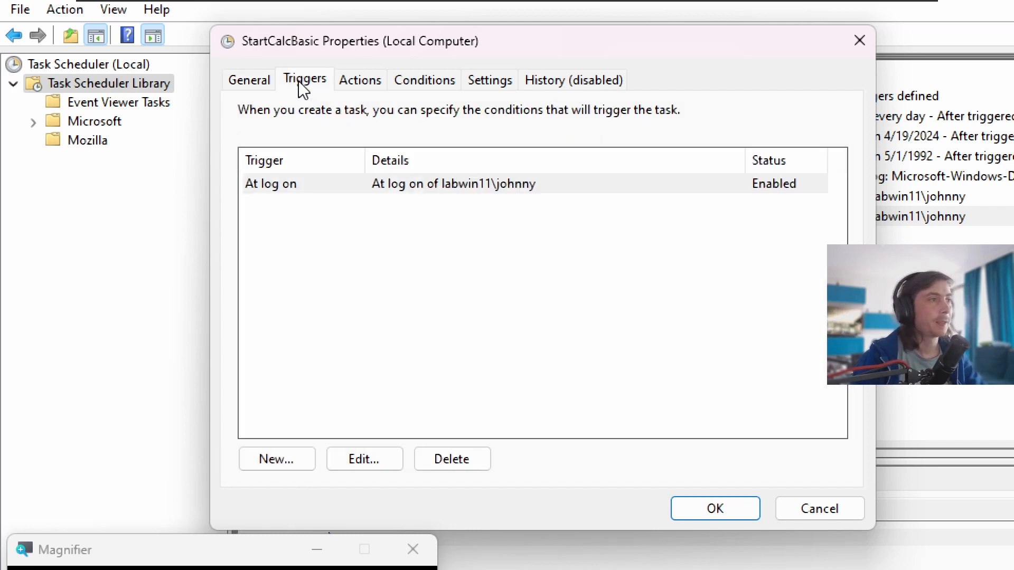
pyautogui.click(249, 81)
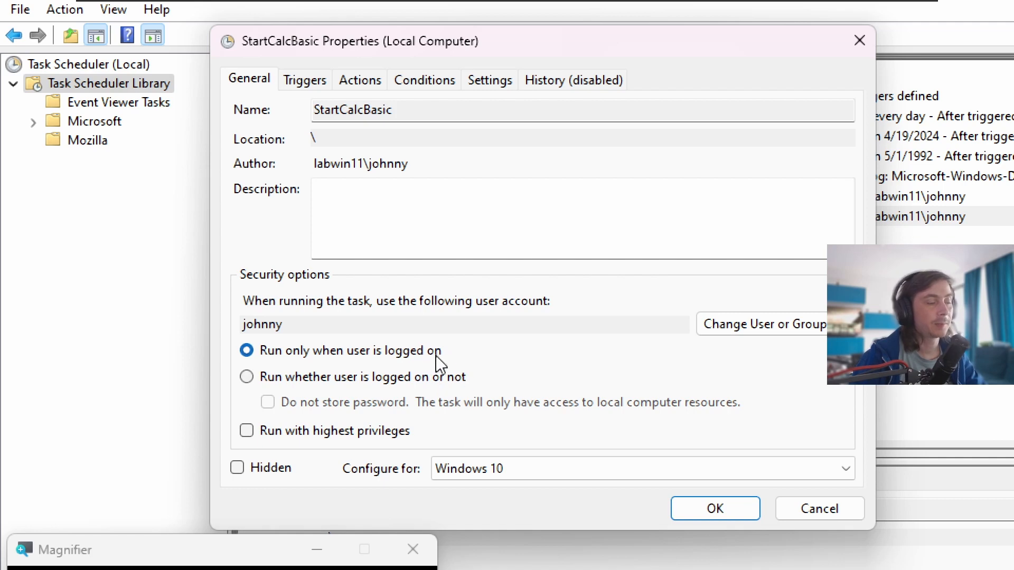
pyautogui.click(302, 85)
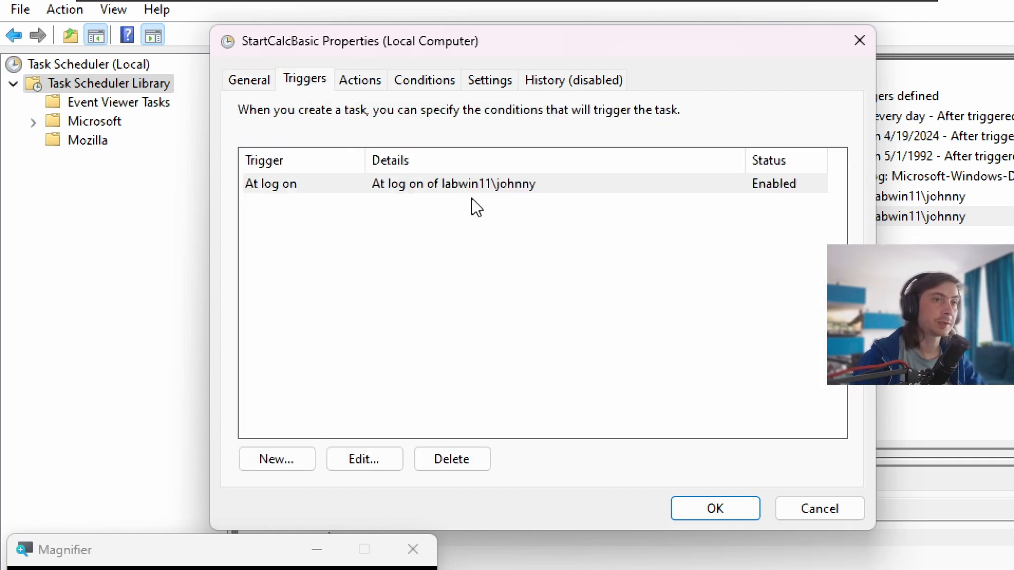
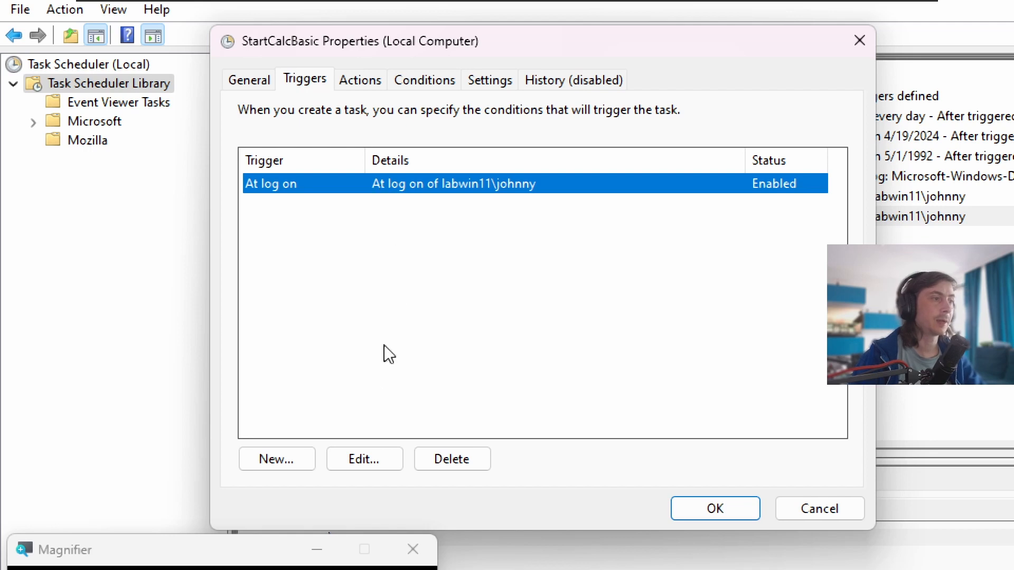
pyautogui.click(372, 456)
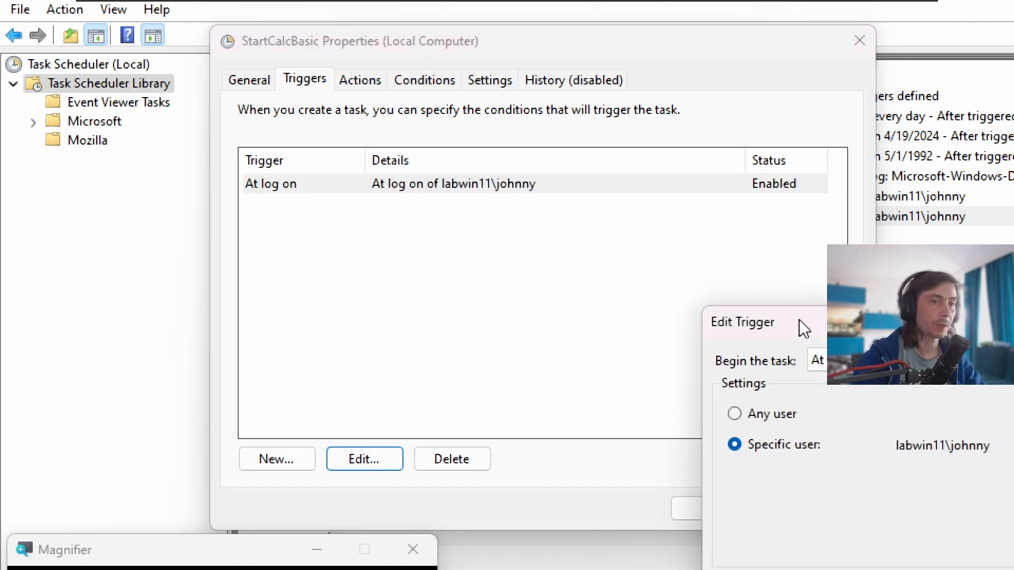
pyautogui.moveTo(799, 319); pyautogui.dragTo(326, 43)
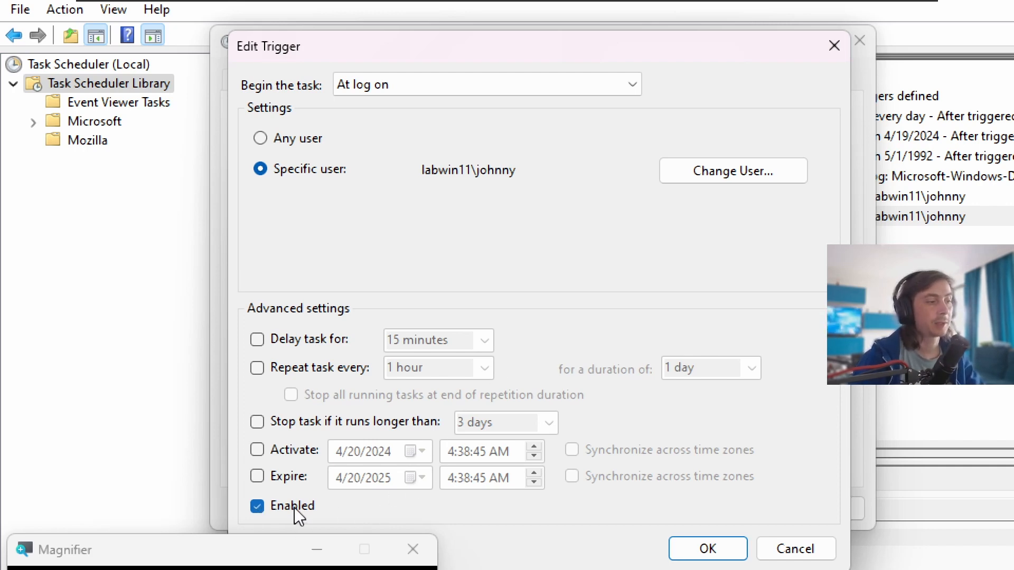
pyautogui.click(786, 549)
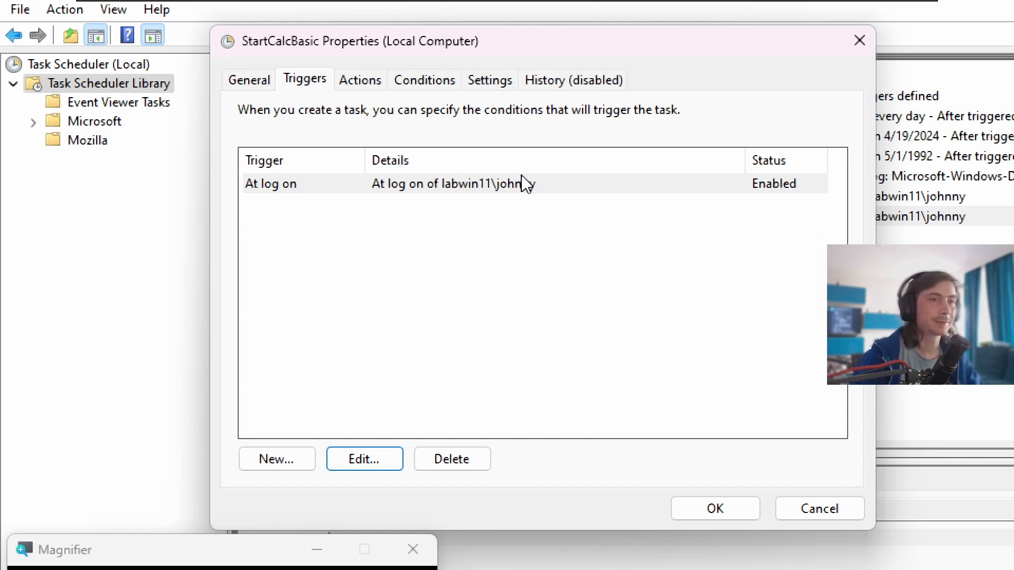
# Step: Examine the StartCalcBasic task's start-a-program action, including its script path, arguments and available action types, and close it without changes
pyautogui.click(373, 83)
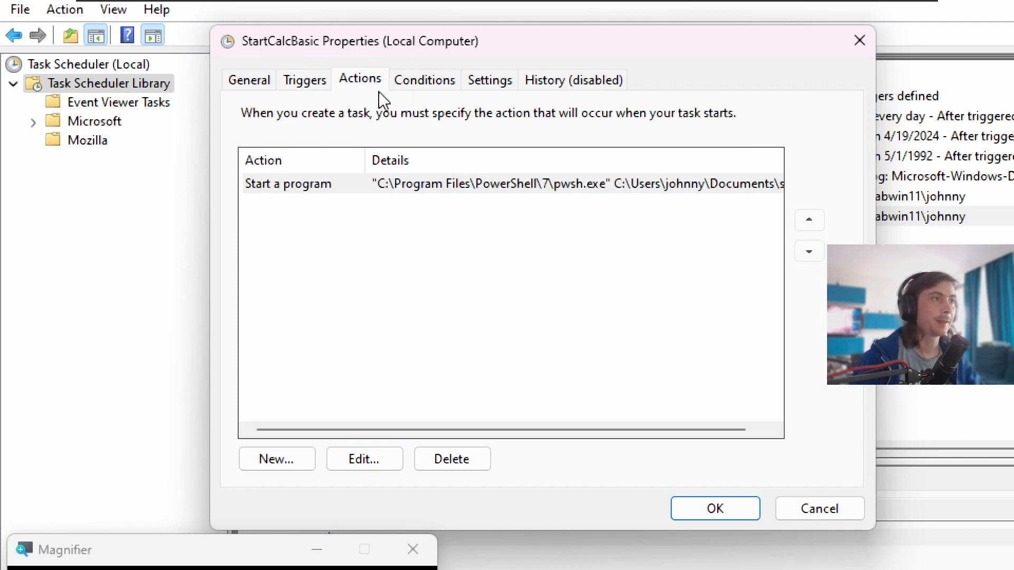
pyautogui.click(450, 186)
pyautogui.click(365, 460)
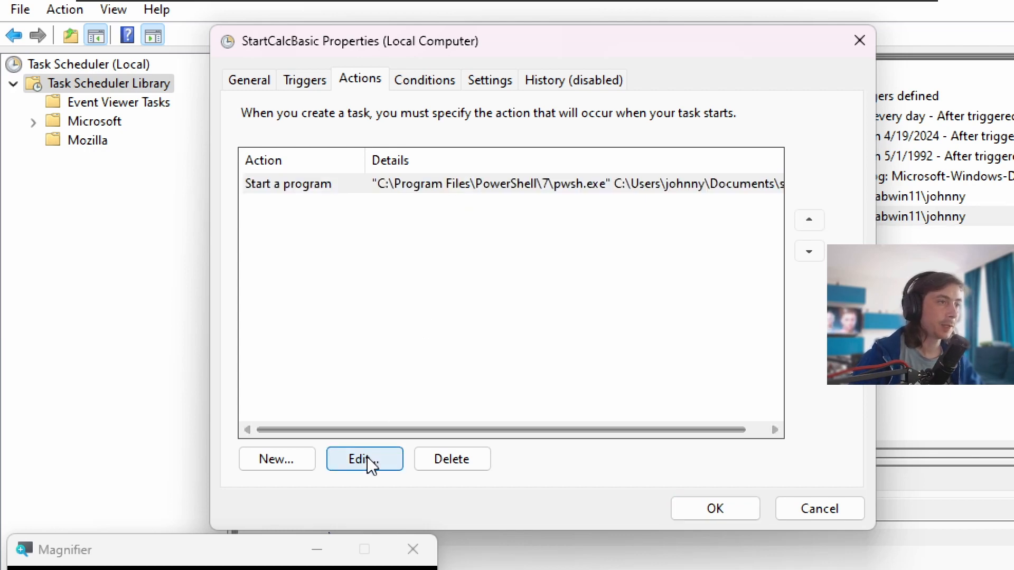
pyautogui.moveTo(887, 338); pyautogui.dragTo(360, 40)
pyautogui.click(531, 197)
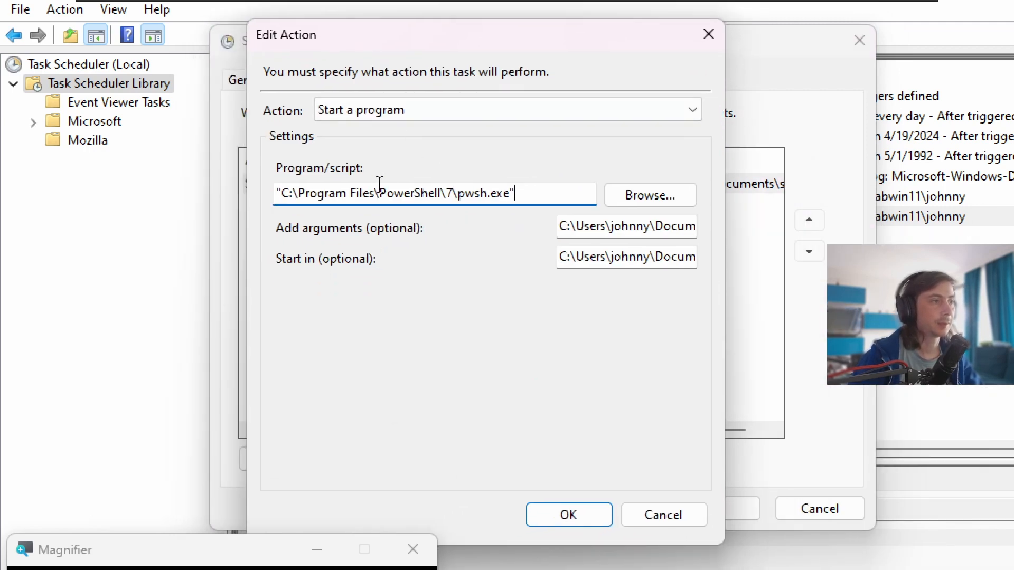
pyautogui.moveTo(526, 194); pyautogui.dragTo(236, 188)
pyautogui.click(597, 221)
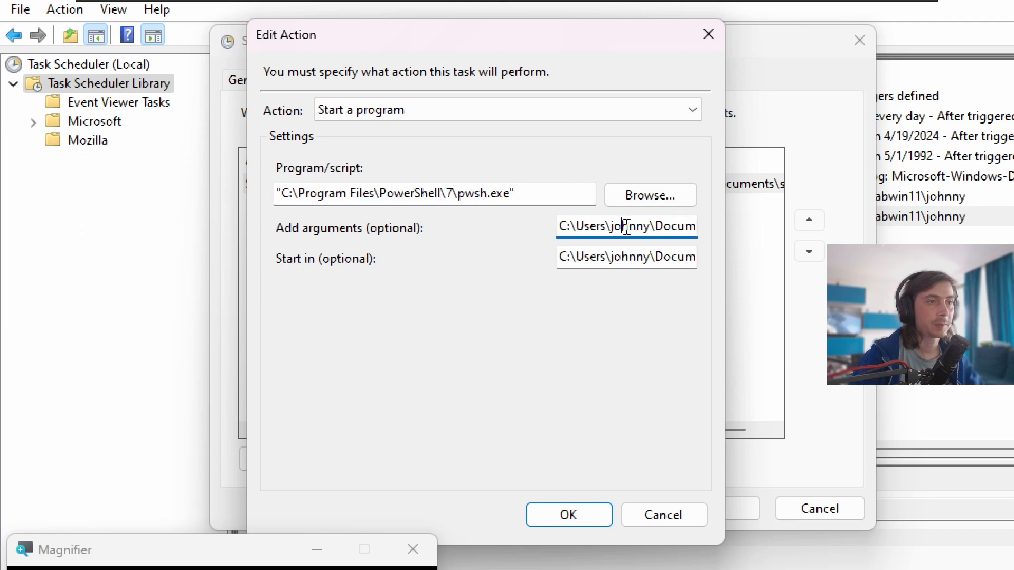
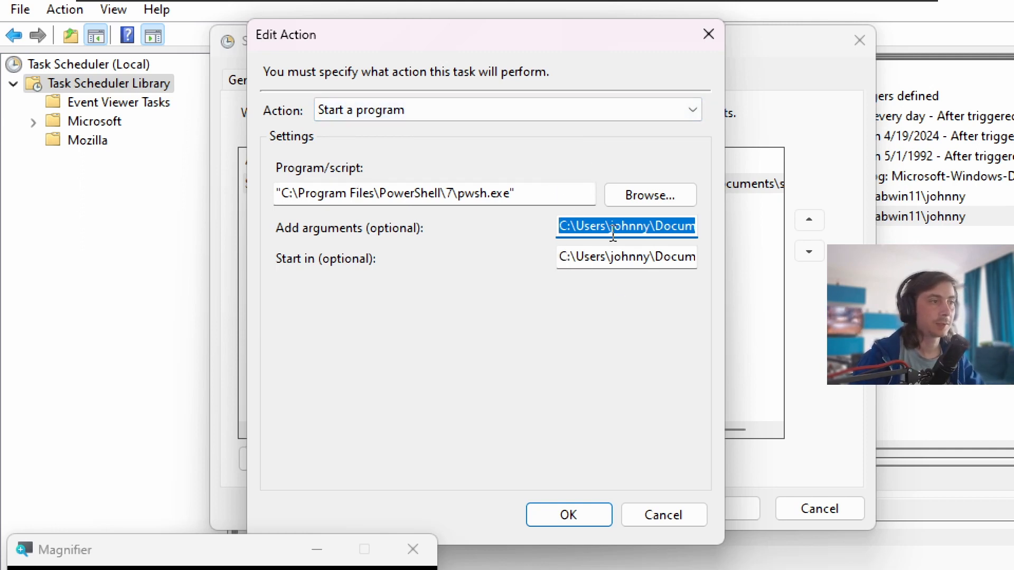
pyautogui.click(695, 109)
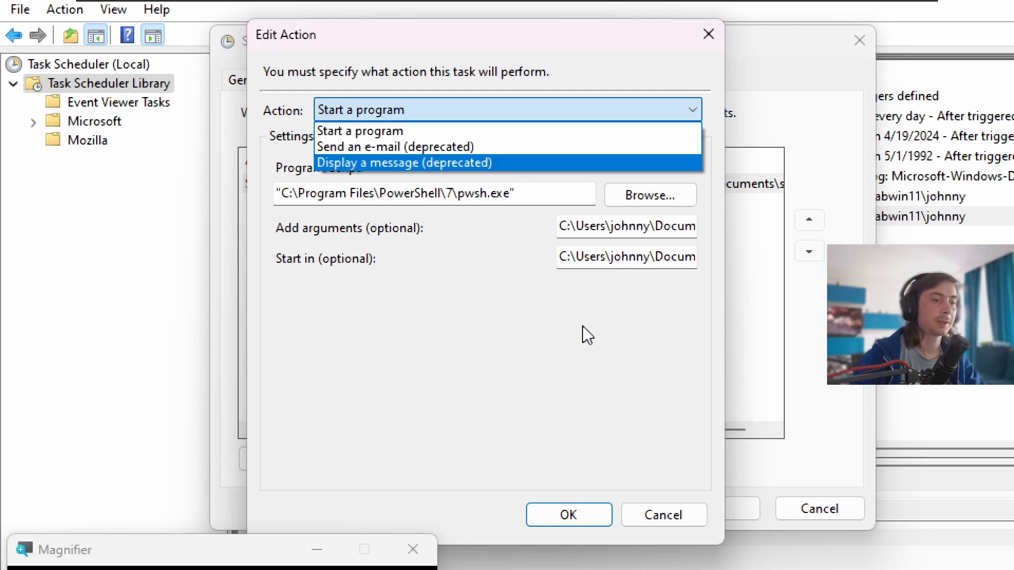
pyautogui.click(692, 519)
pyautogui.click(683, 515)
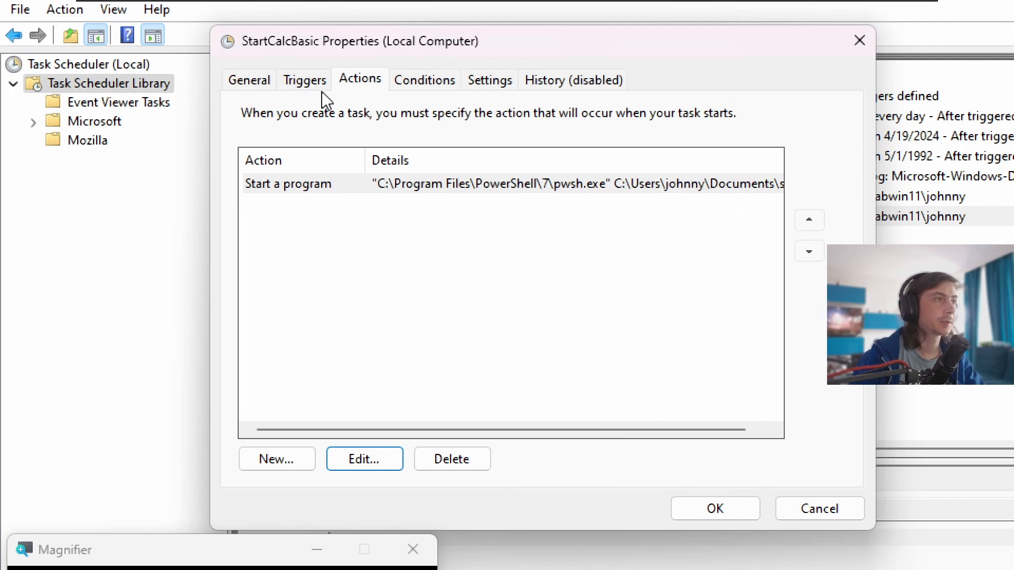
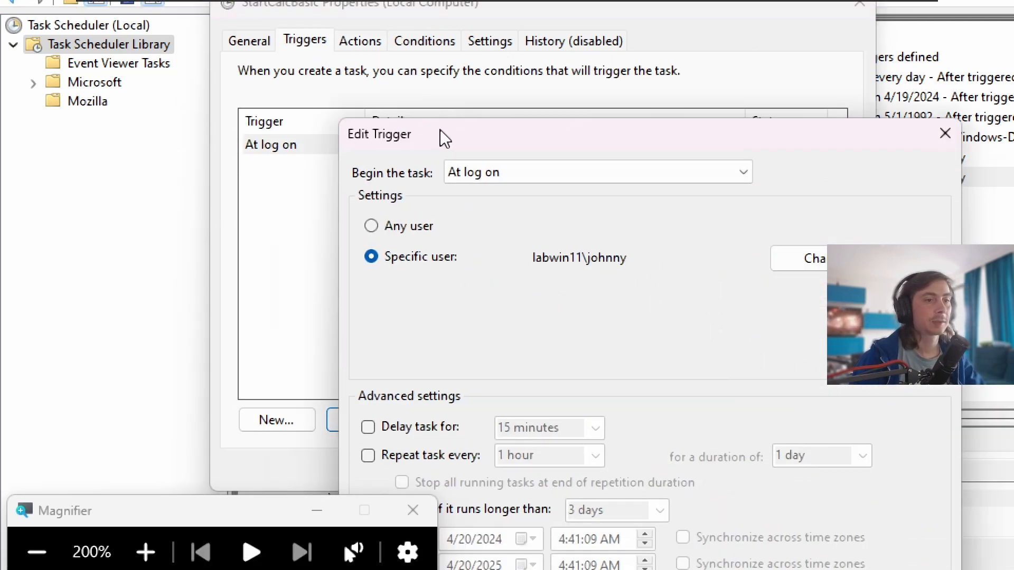
# Step: View the event types that can begin the StartCalcBasic task's log-on trigger, dismissing the new USB device prompt
pyautogui.moveTo(439, 129); pyautogui.dragTo(330, 39)
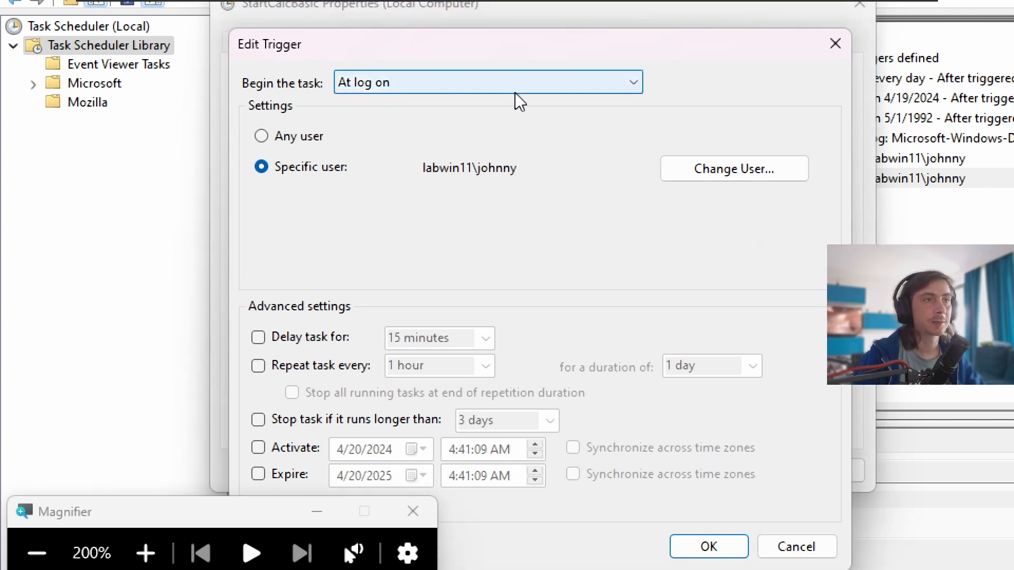
pyautogui.click(629, 86)
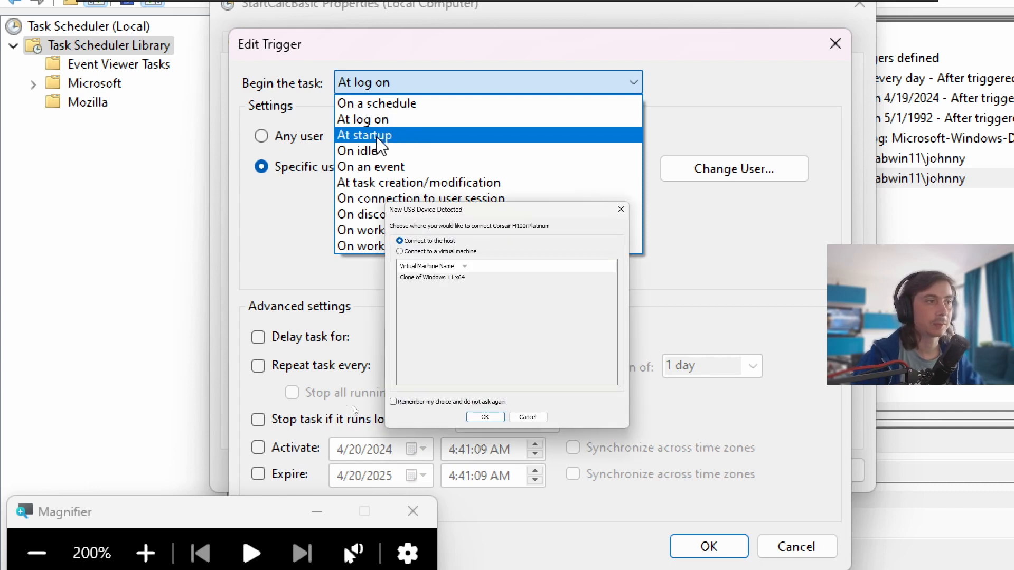
pyautogui.click(528, 417)
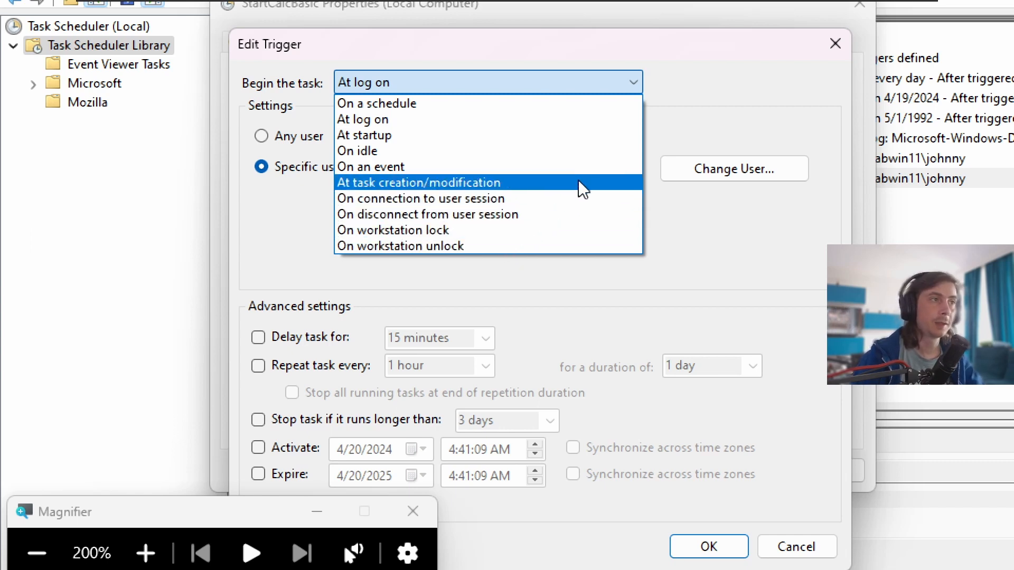
# Step: Review the trigger's one-time, daily, weekly and monthly schedule options and the list of trigger types, and close the trigger without changes
pyautogui.click(475, 104)
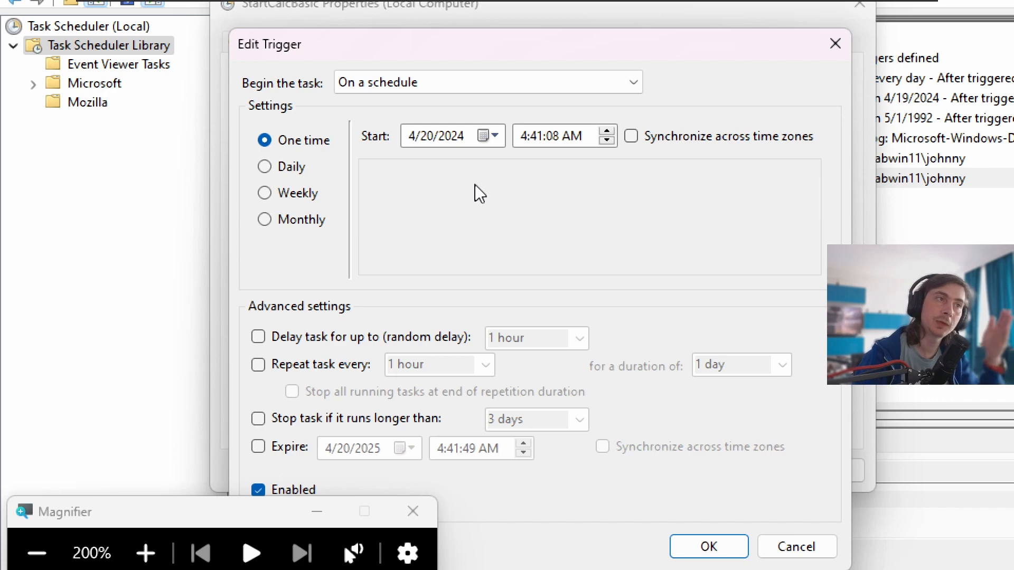
pyautogui.click(290, 167)
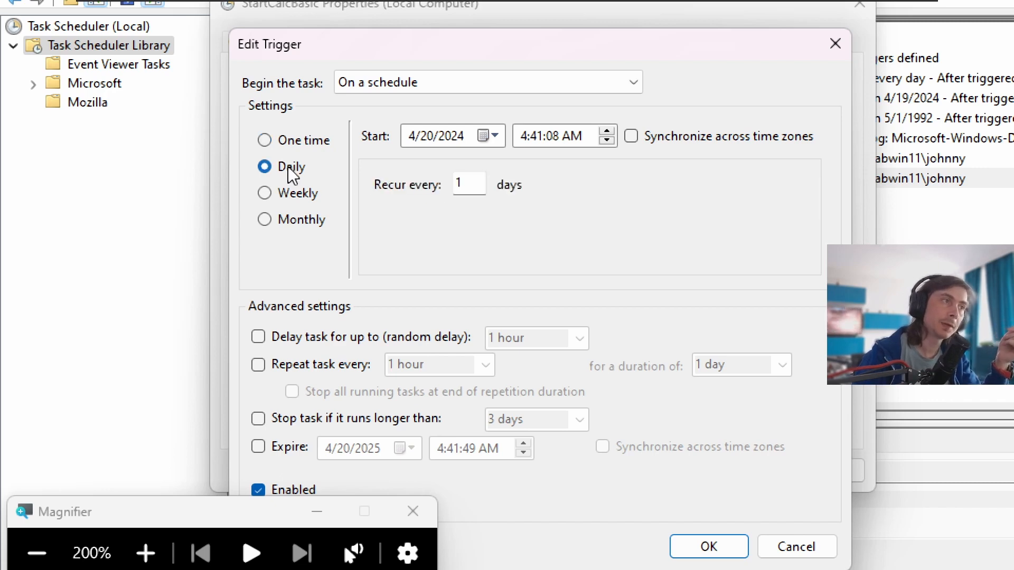
pyautogui.click(303, 192)
pyautogui.click(303, 219)
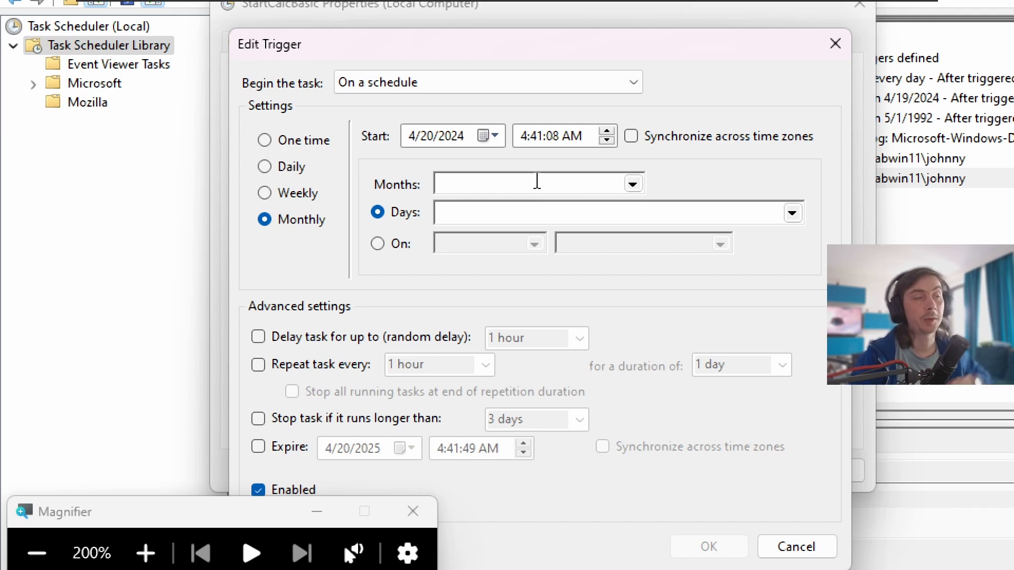
pyautogui.click(625, 83)
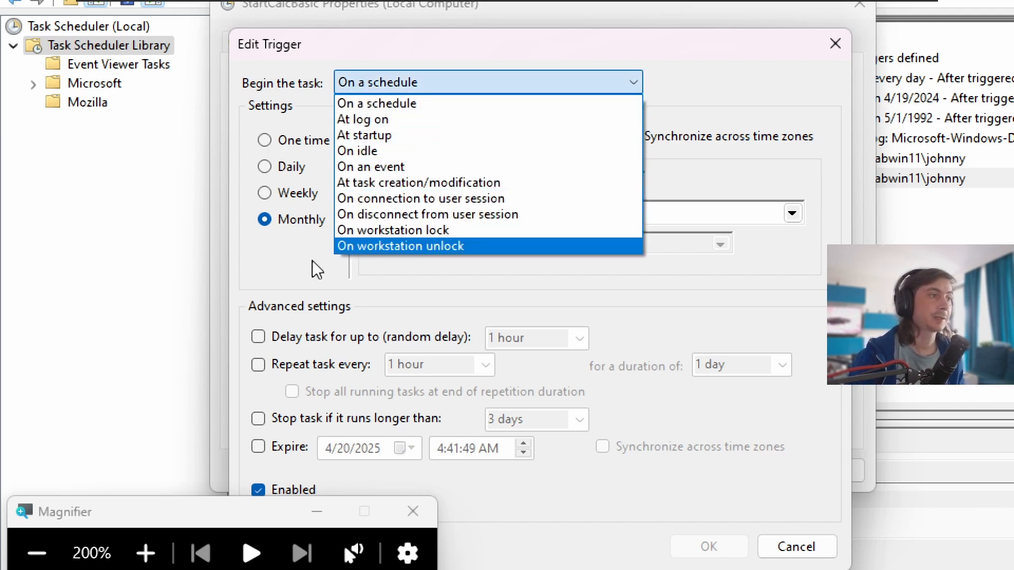
pyautogui.click(337, 267)
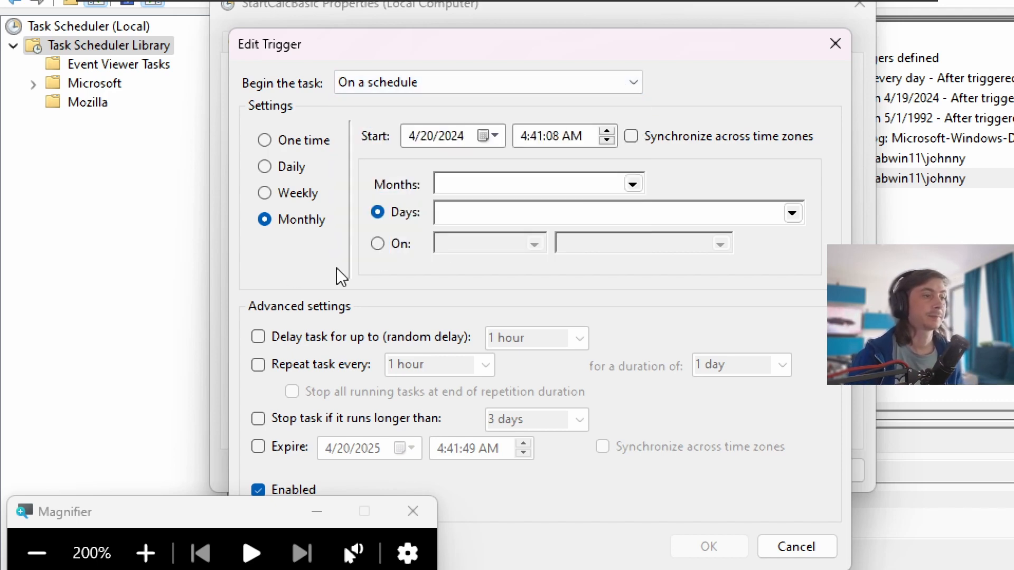
pyautogui.click(793, 549)
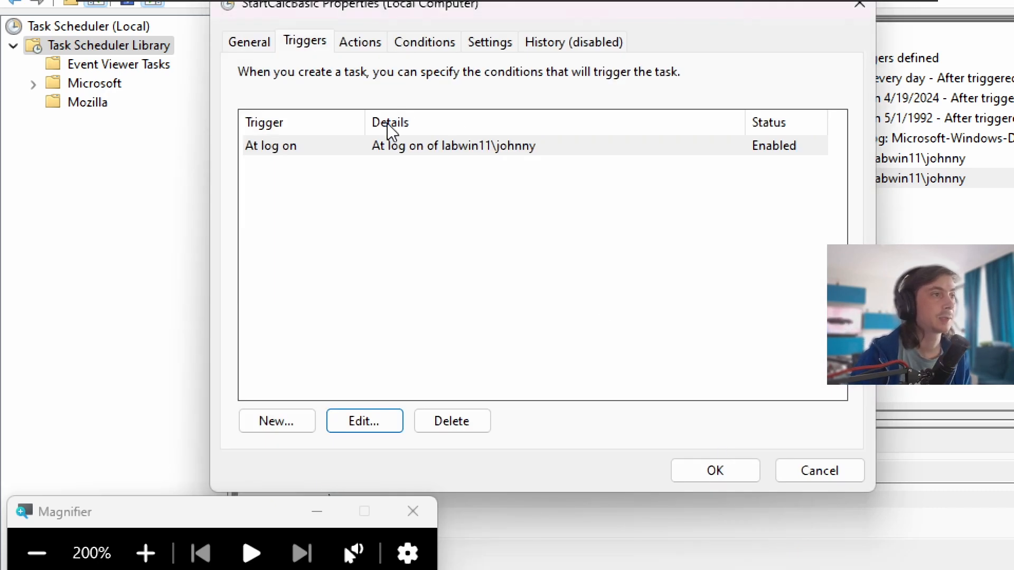
# Step: Inspect the start-a-program action's pwsh.exe path and browse the stuff folder for scripts, then cancel without changing the action
pyautogui.click(367, 47)
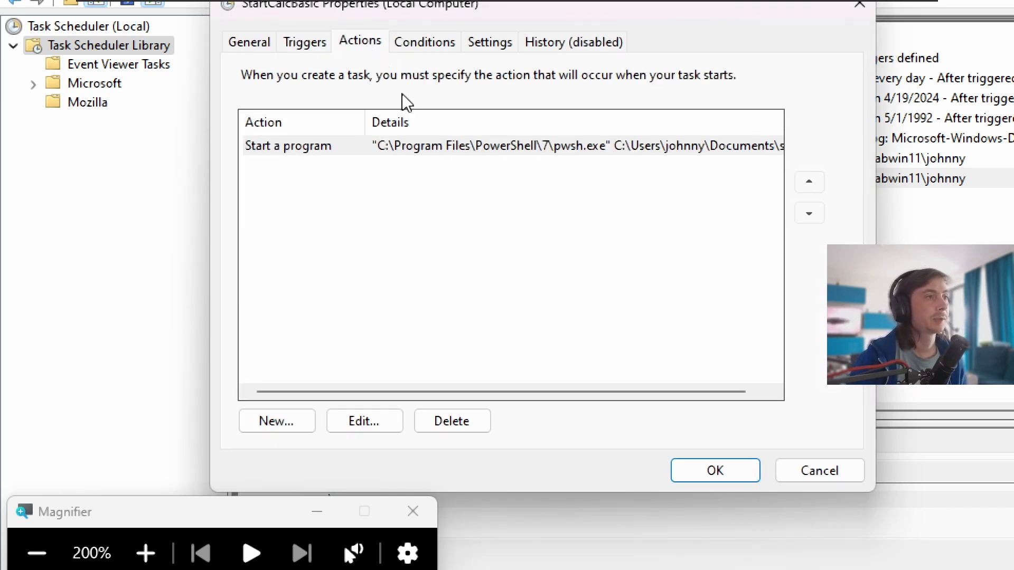
pyautogui.click(487, 146)
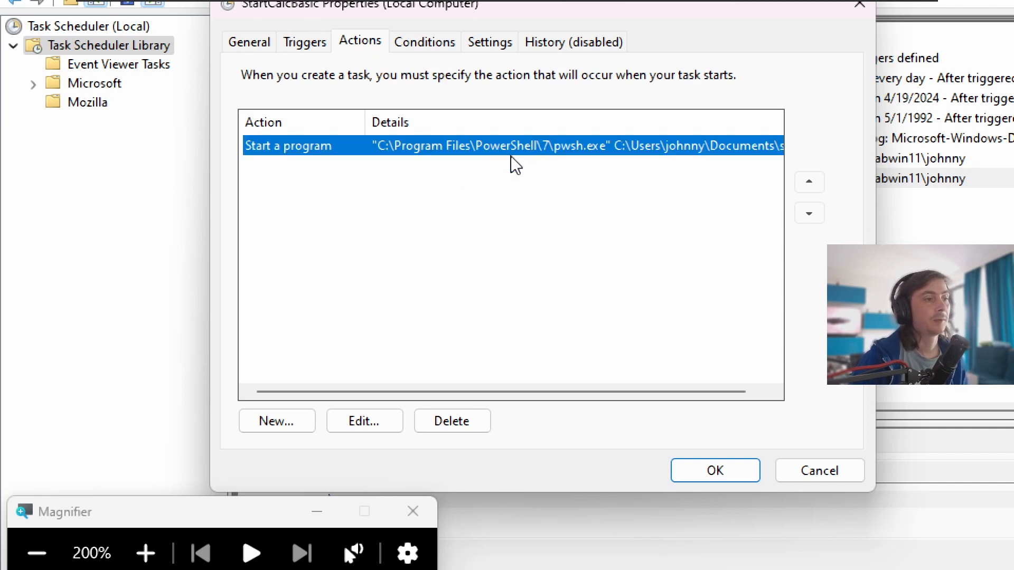
pyautogui.click(384, 425)
pyautogui.moveTo(879, 285); pyautogui.dragTo(348, 39)
pyautogui.moveTo(547, 204); pyautogui.dragTo(280, 202)
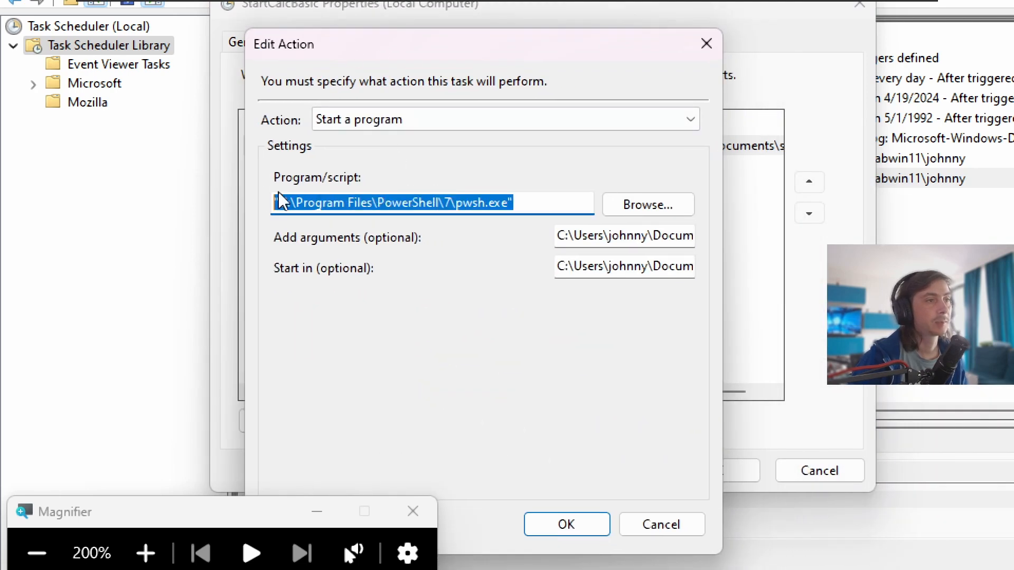
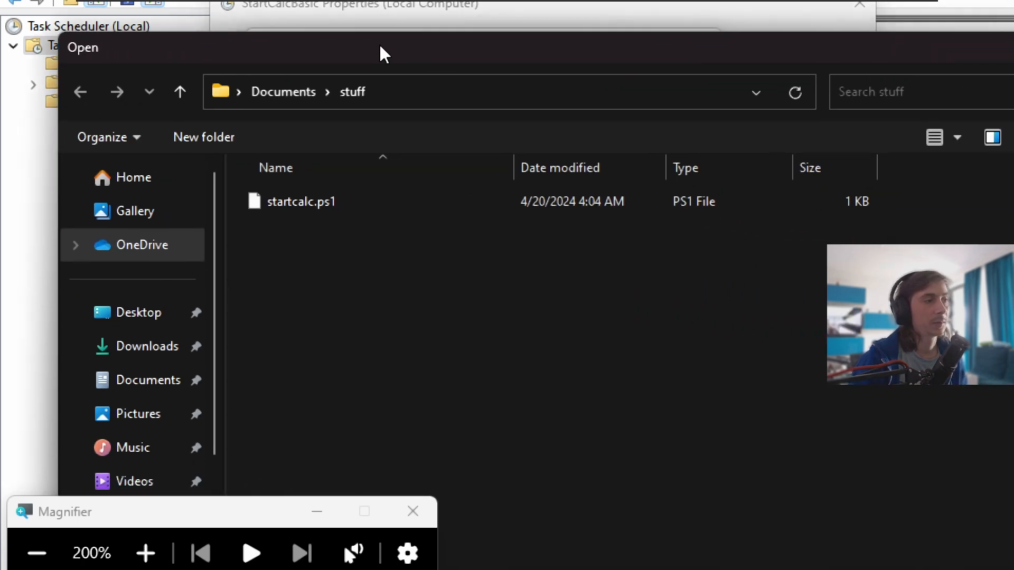
pyautogui.moveTo(380, 46); pyautogui.dragTo(369, 46)
pyautogui.moveTo(635, 47); pyautogui.dragTo(597, 48)
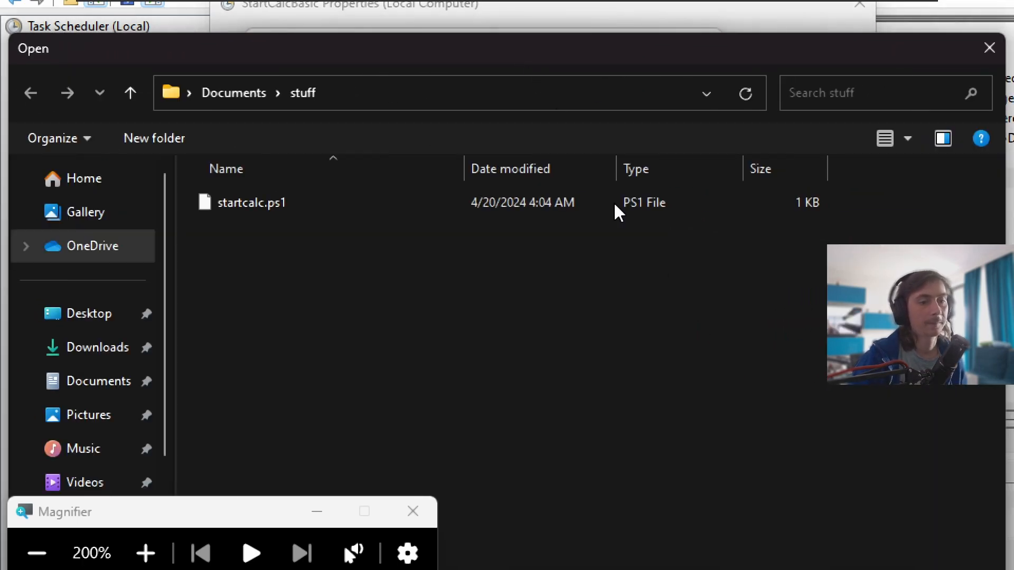
pyautogui.click(894, 559)
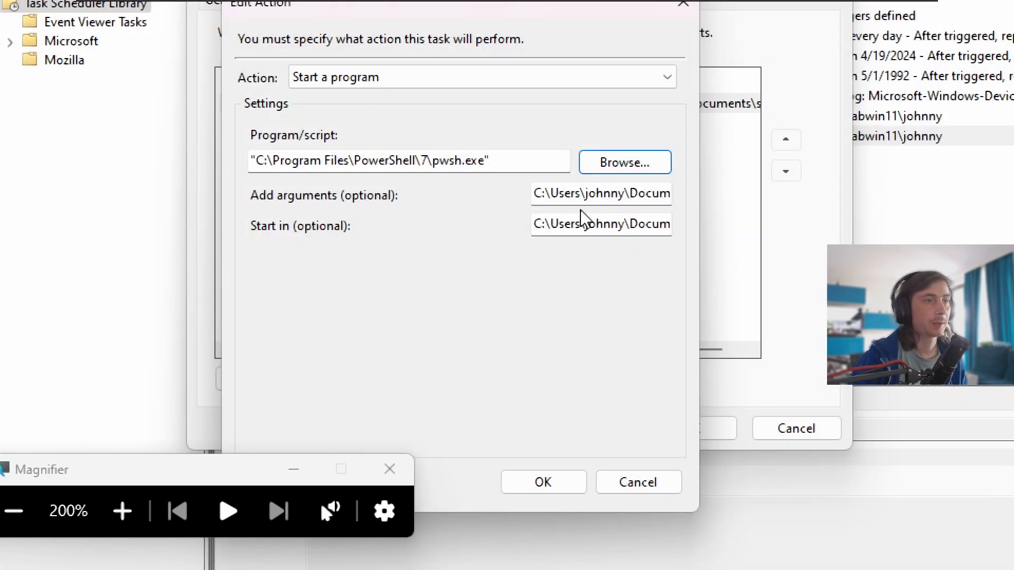
pyautogui.click(654, 482)
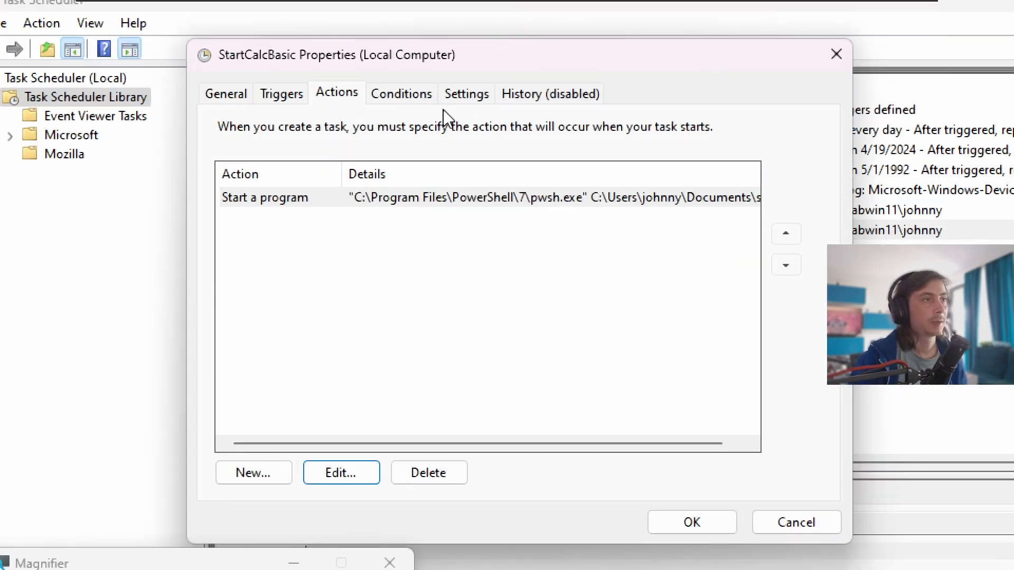
# Step: Review the StartCalcBasic task's idle, power and network conditions and its additional behavior settings, and close the properties without changes
pyautogui.click(401, 94)
pyautogui.click(338, 95)
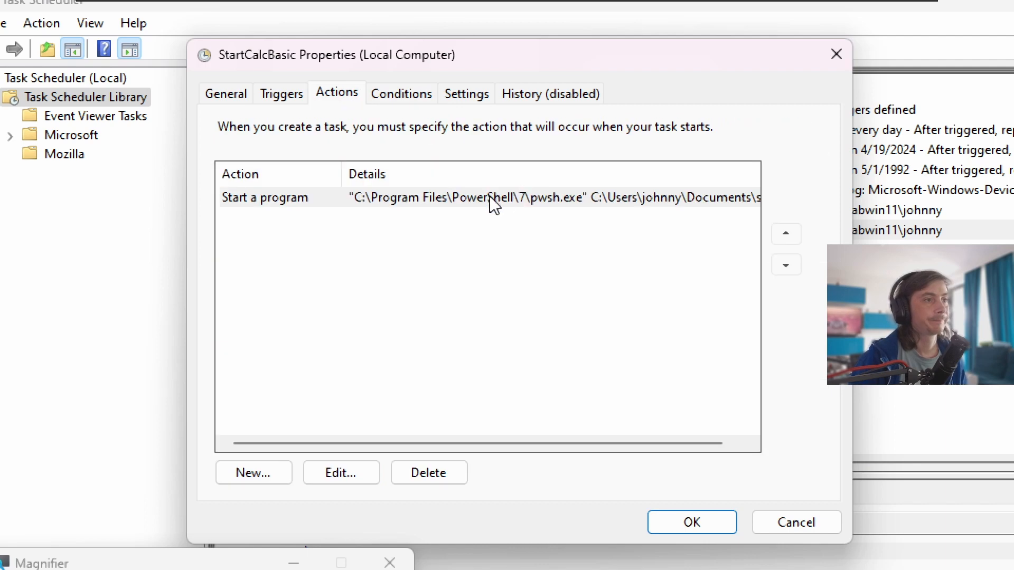
pyautogui.click(404, 94)
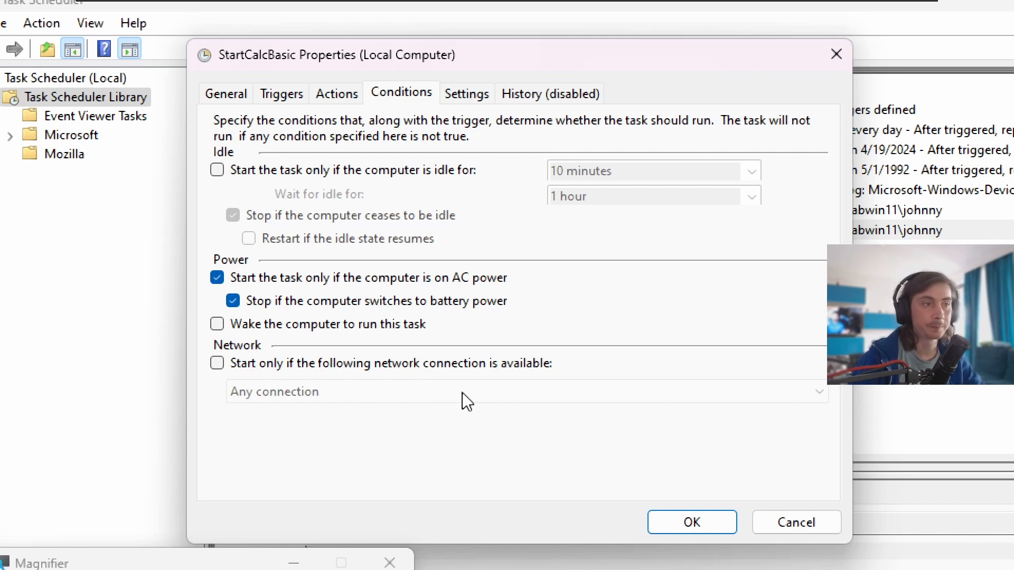
pyautogui.click(467, 100)
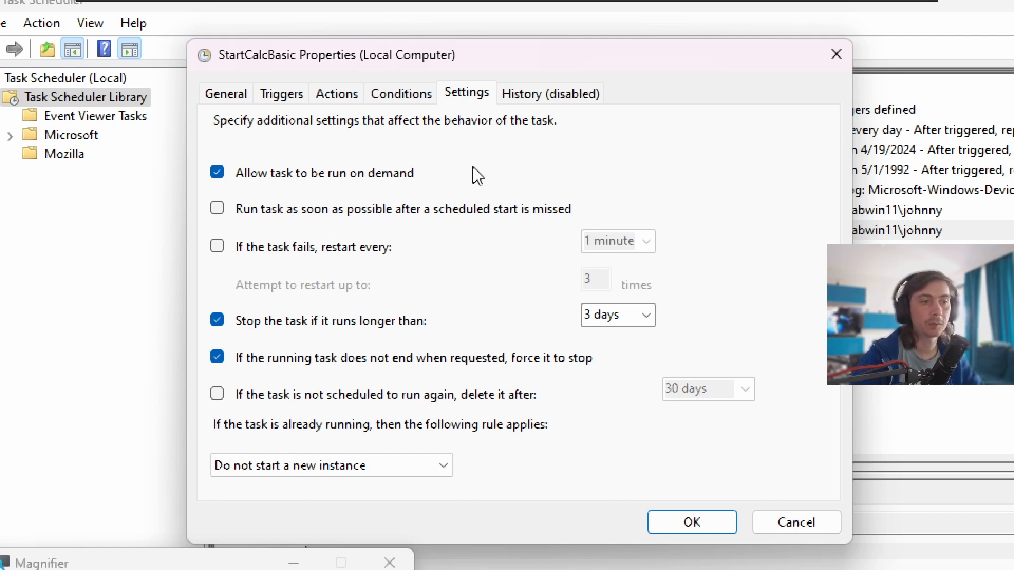
pyautogui.click(788, 523)
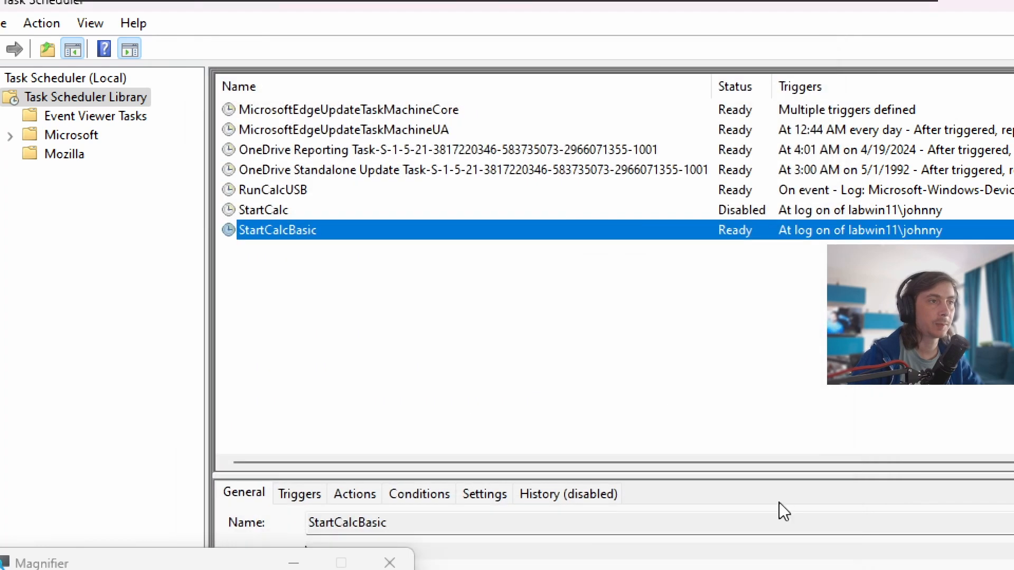
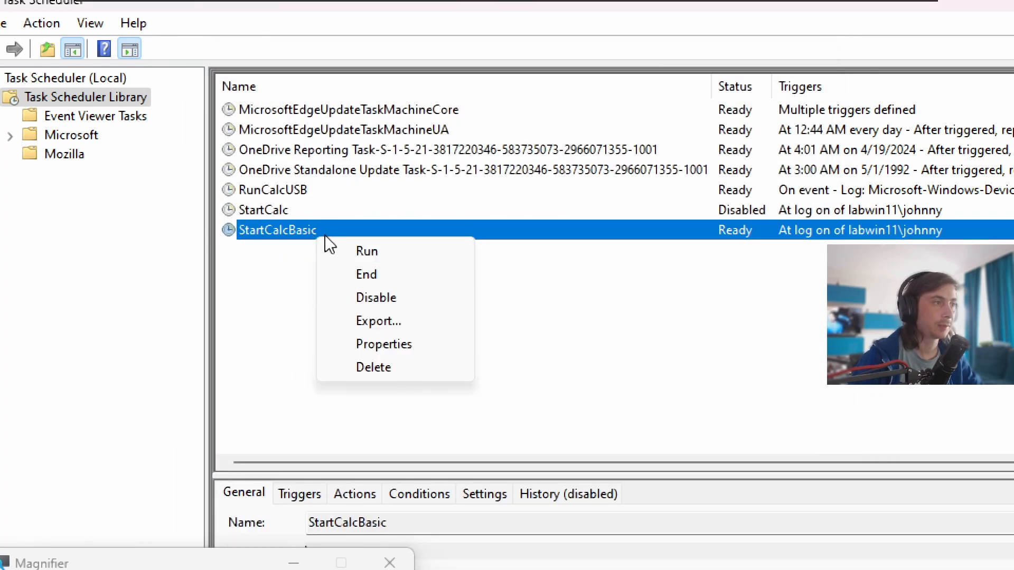
# Step: Reopen the StartCalcBasic properties, examine the restart, stop and running-instance settings, and close them without changes
pyautogui.click(399, 343)
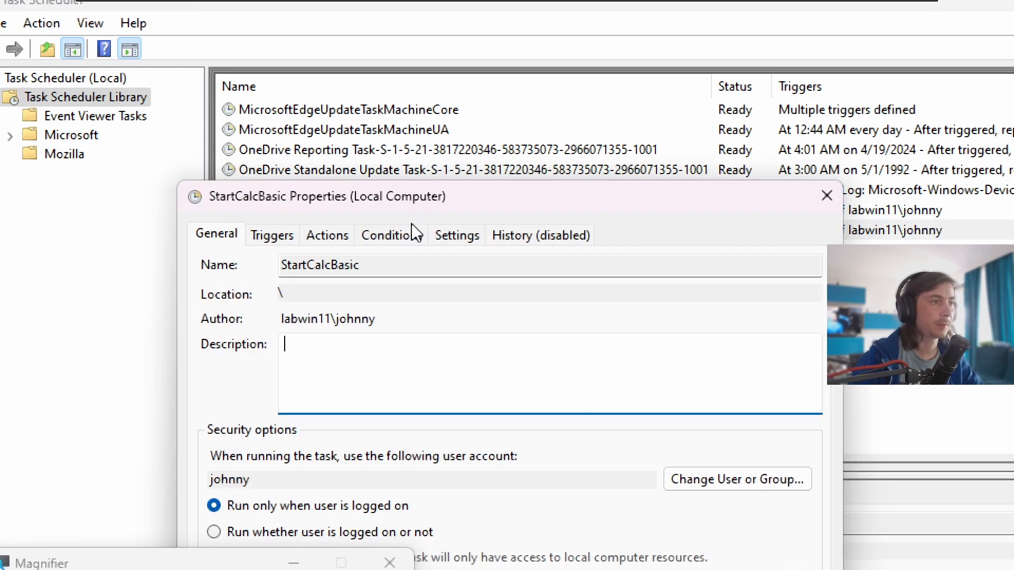
pyautogui.click(527, 235)
pyautogui.click(457, 235)
pyautogui.moveTo(464, 202); pyautogui.dragTo(436, 97)
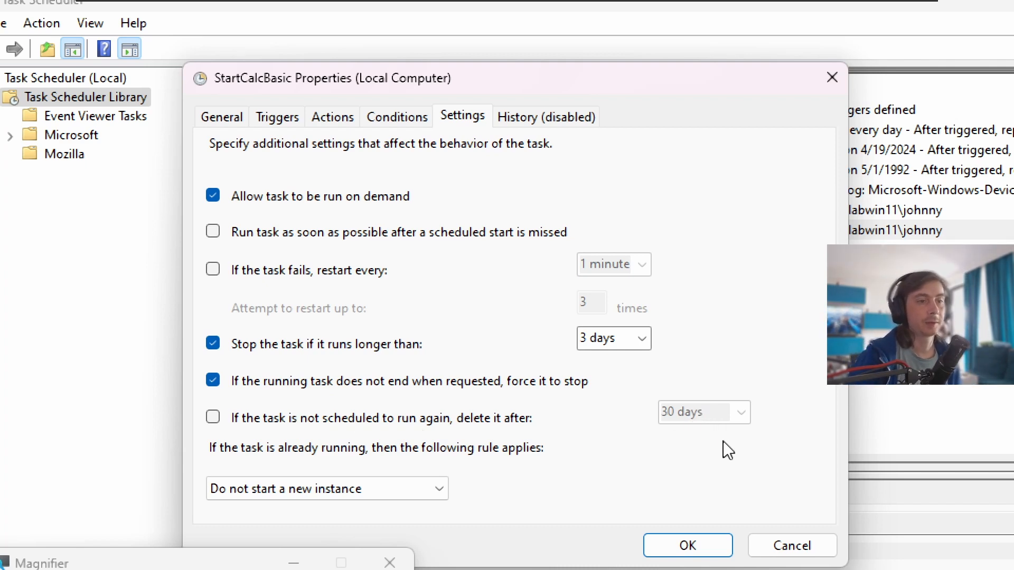
pyautogui.click(794, 543)
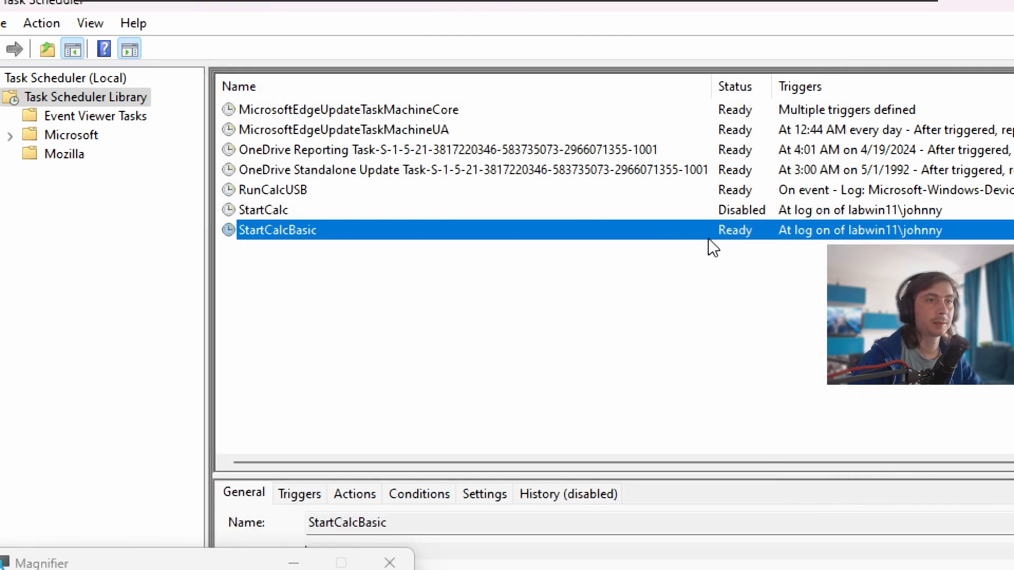
# Step: Examine the library tasks' next run times, last run times, last run results, authors and creation dates
pyautogui.moveTo(458, 463); pyautogui.dragTo(903, 451)
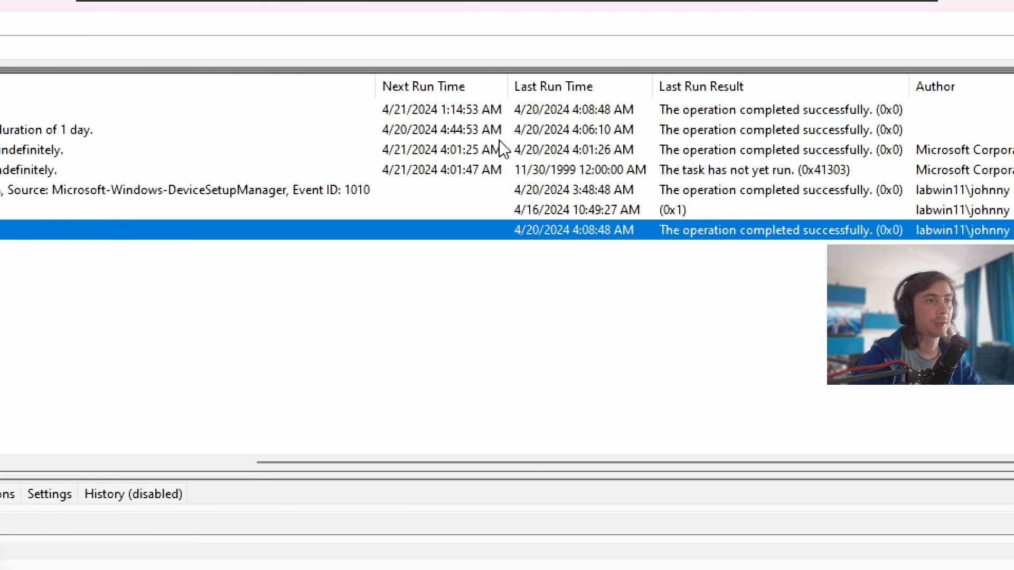
pyautogui.click(567, 215)
pyautogui.click(568, 235)
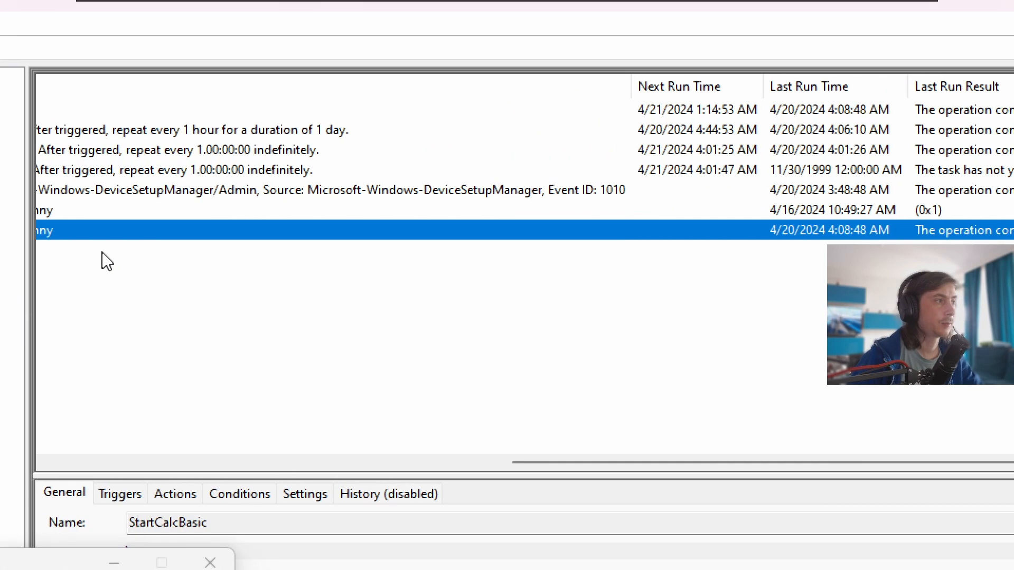
pyautogui.click(385, 462)
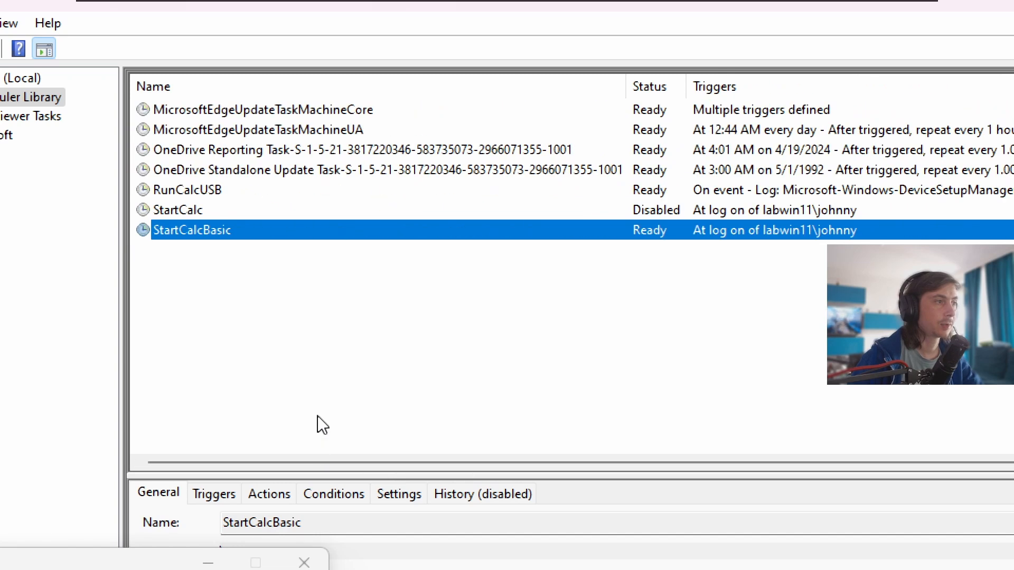
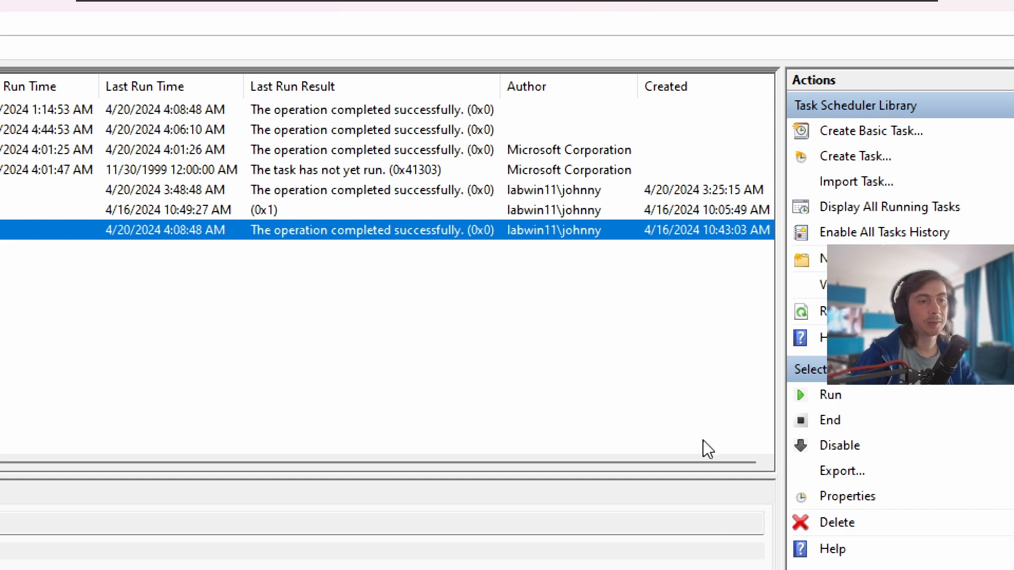
pyautogui.moveTo(686, 463); pyautogui.dragTo(53, 424)
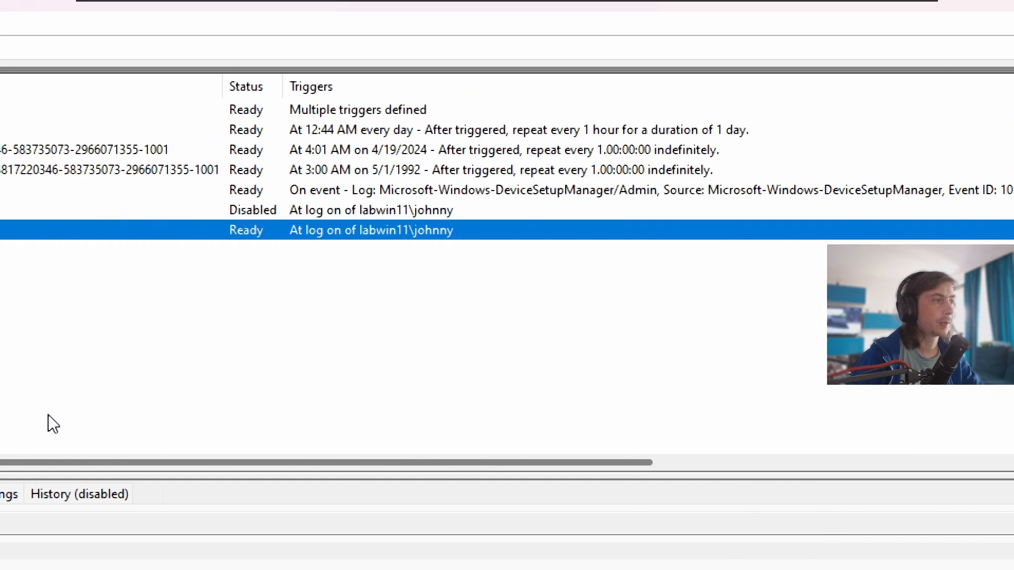
pyautogui.hscroll(5, 267, 288)
pyautogui.rightClick(323, 224)
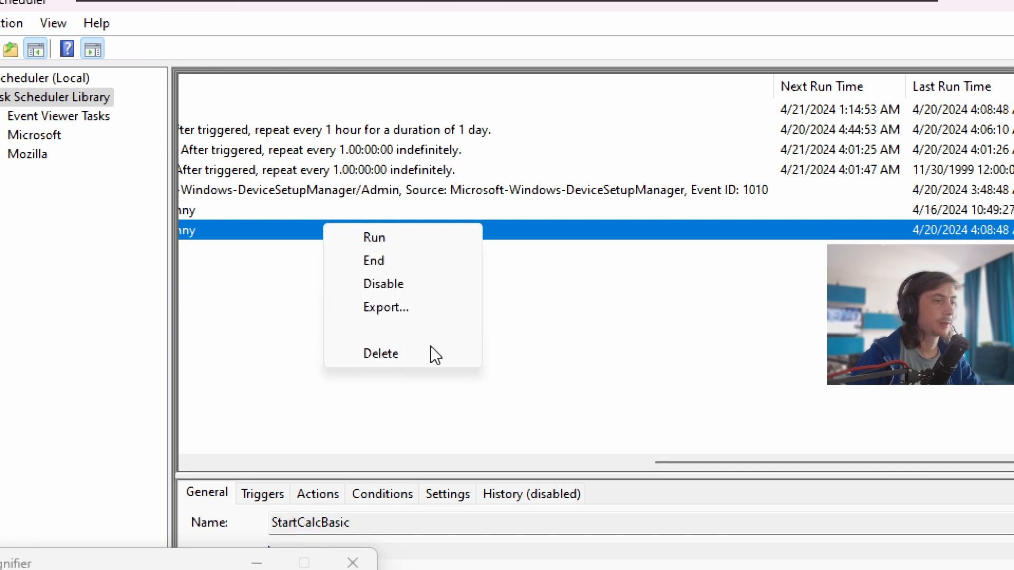
pyautogui.click(623, 472)
pyautogui.moveTo(661, 462); pyautogui.dragTo(1, 319)
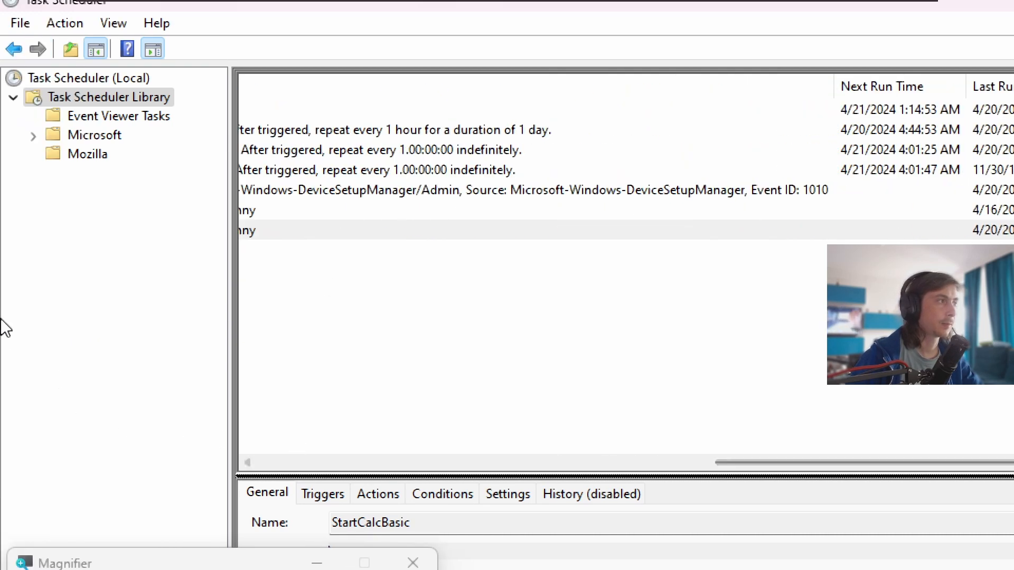
# Step: List the tasks in the Event Viewer Tasks folder and view the commands available for that folder
pyautogui.click(84, 113)
pyautogui.rightClick(85, 113)
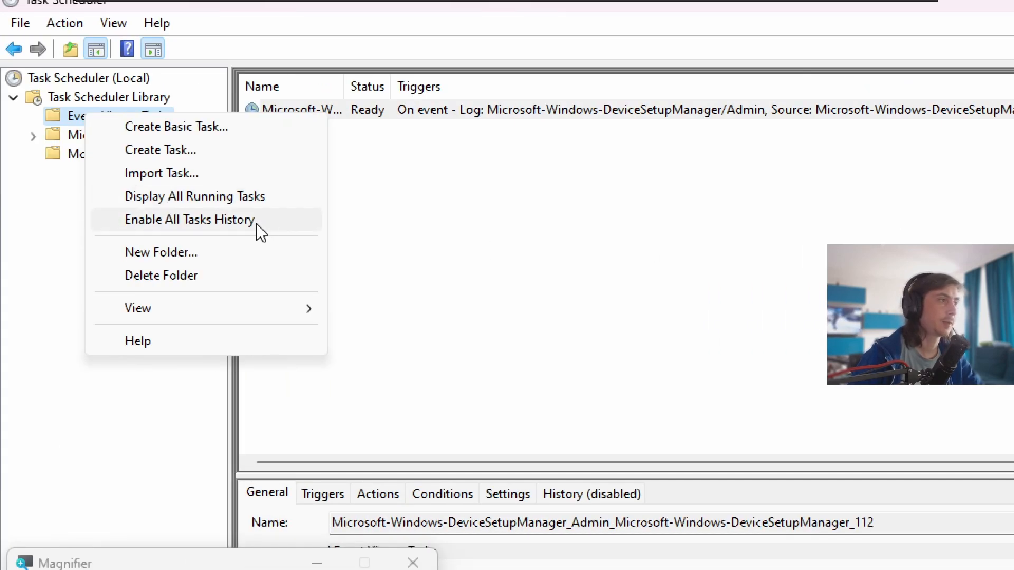
pyautogui.click(8, 281)
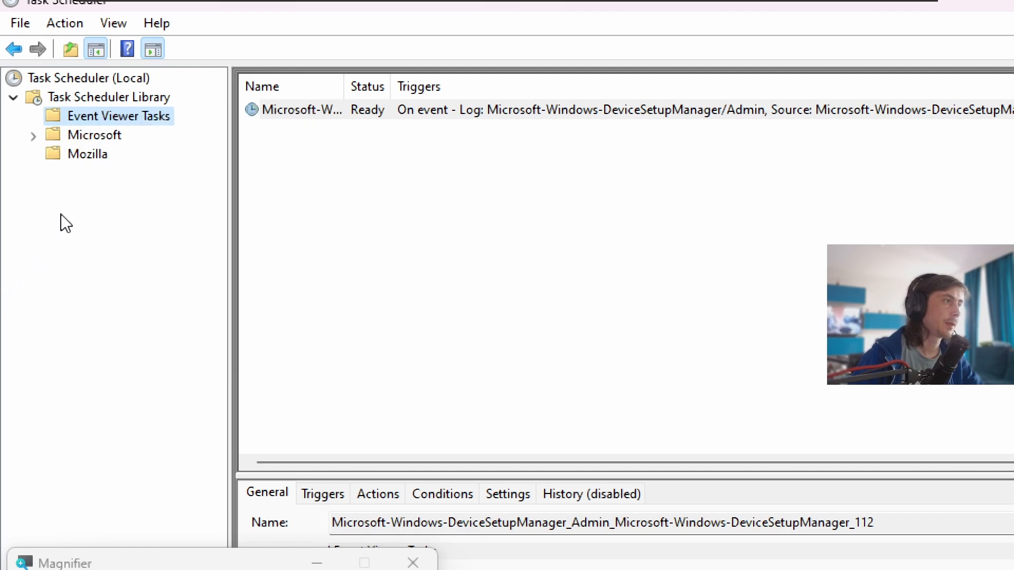
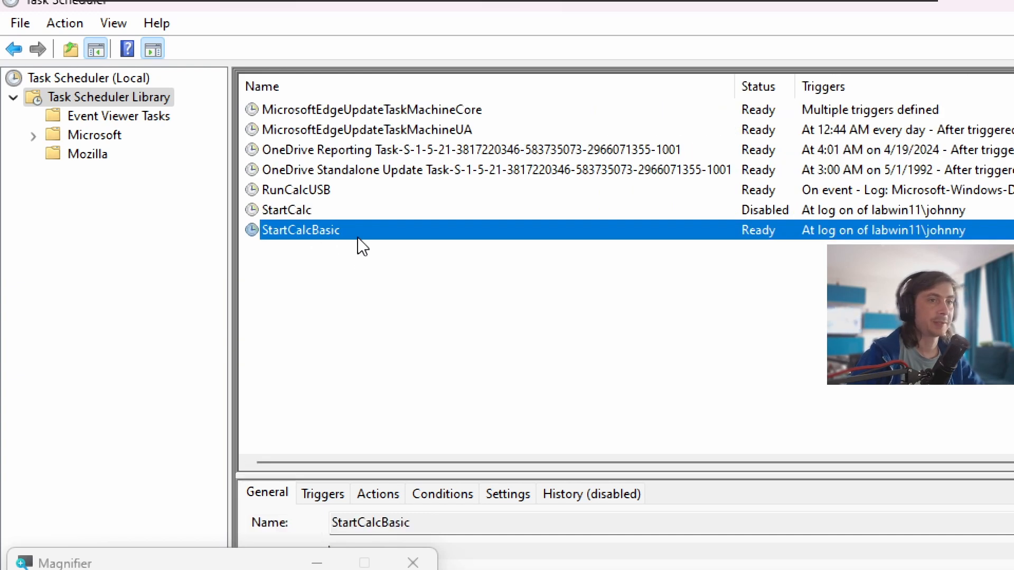
# Step: Open the StartCalcBasic task's properties and review its logon trigger and its start-a-program action
pyautogui.rightClick(370, 232)
pyautogui.click(451, 343)
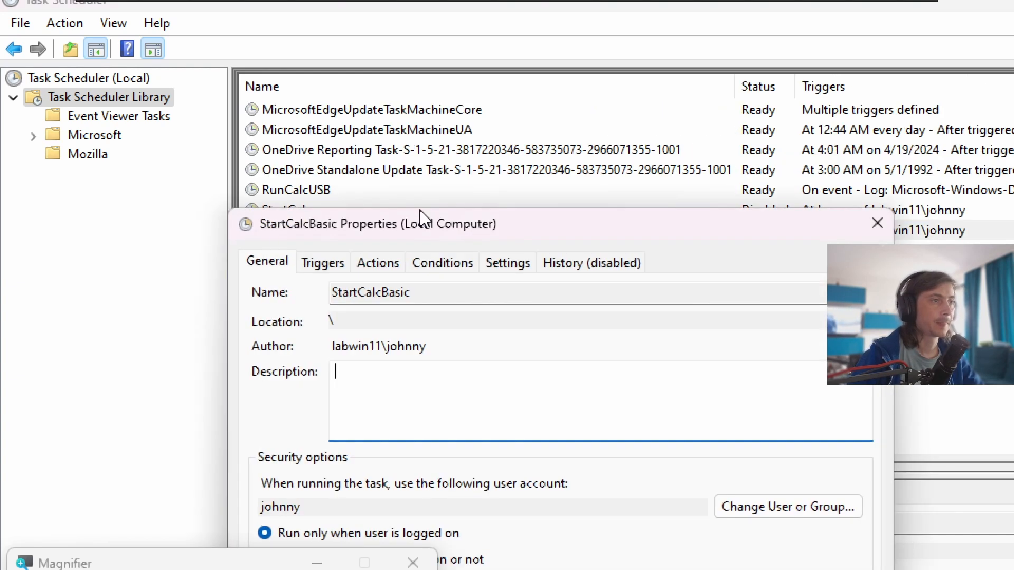
pyautogui.click(324, 263)
pyautogui.click(416, 370)
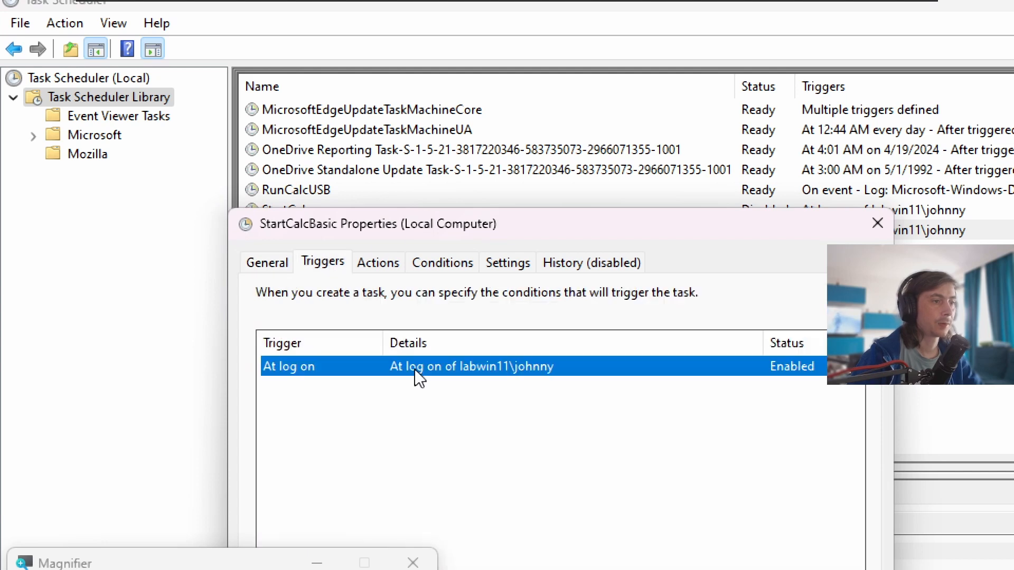
pyautogui.click(381, 264)
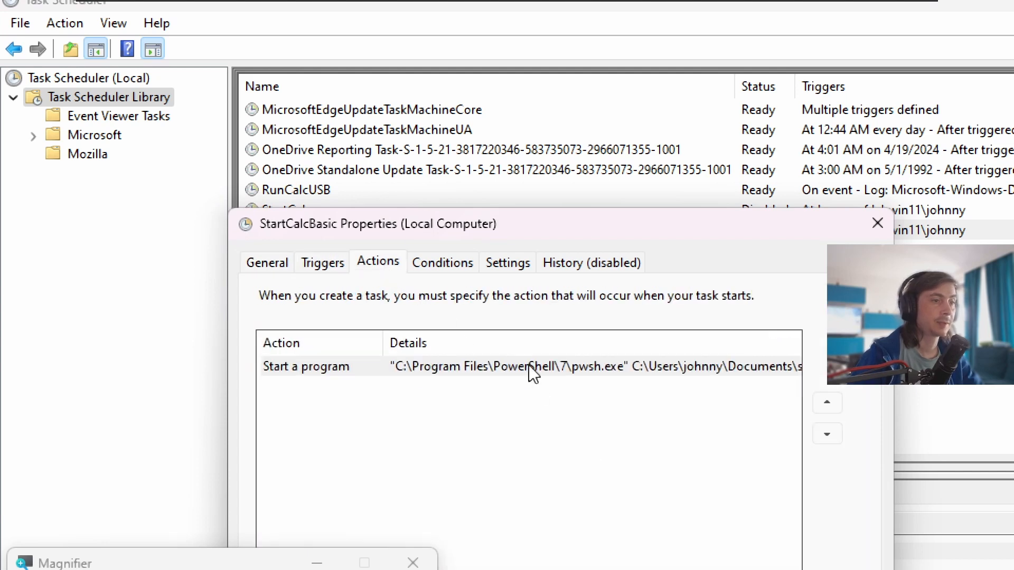
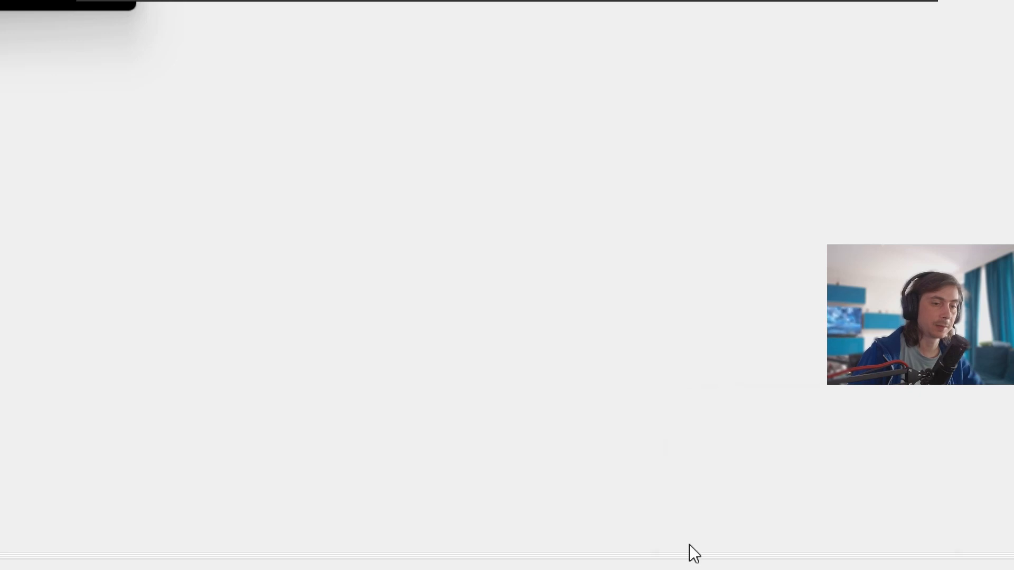
# Step: Open the startcalc.ps1 script in Notepad and examine its calculator command and Read-Host line
pyautogui.press('super+r')
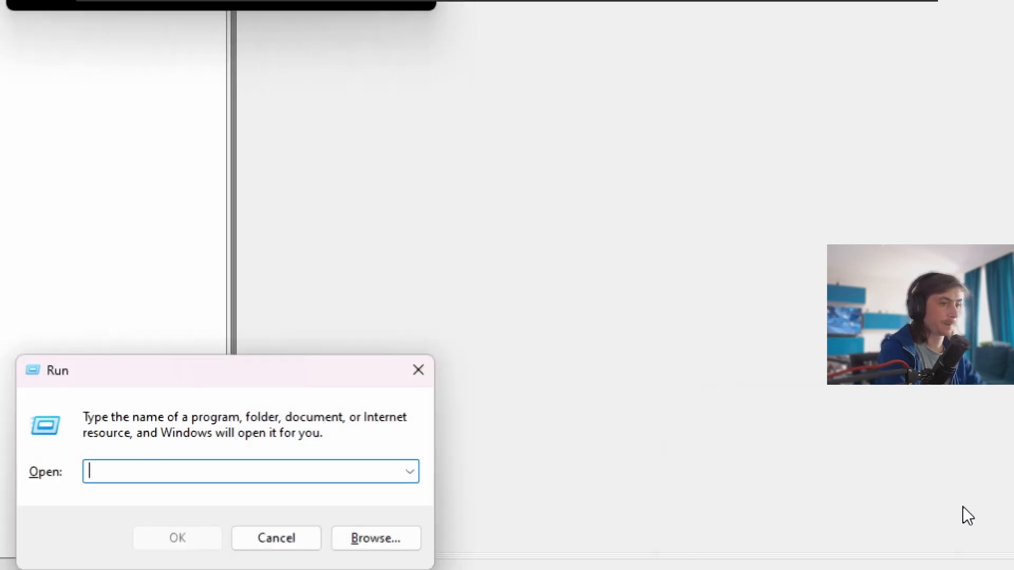
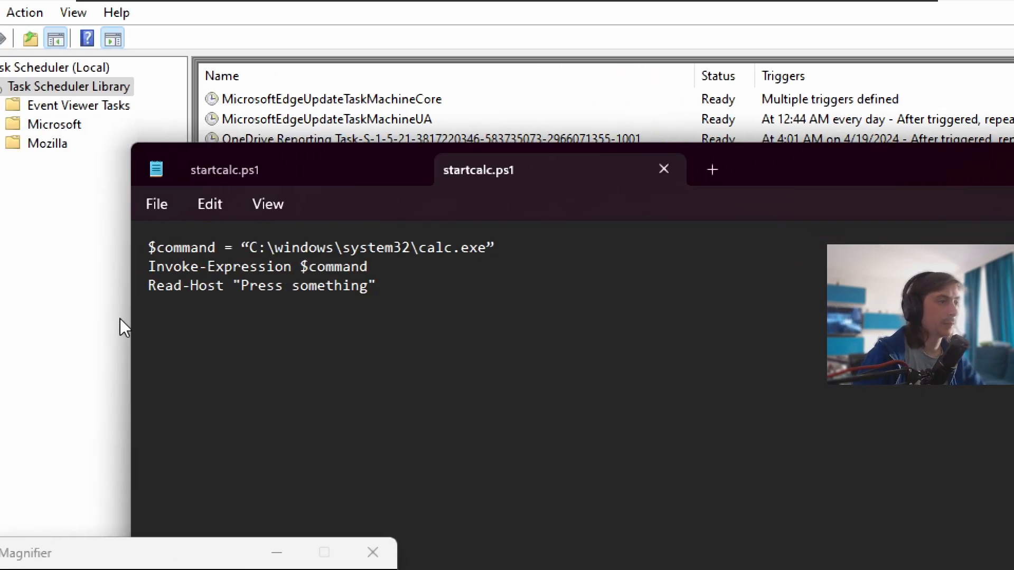
pyautogui.moveTo(492, 259); pyautogui.dragTo(232, 241)
pyautogui.moveTo(459, 282); pyautogui.dragTo(119, 292)
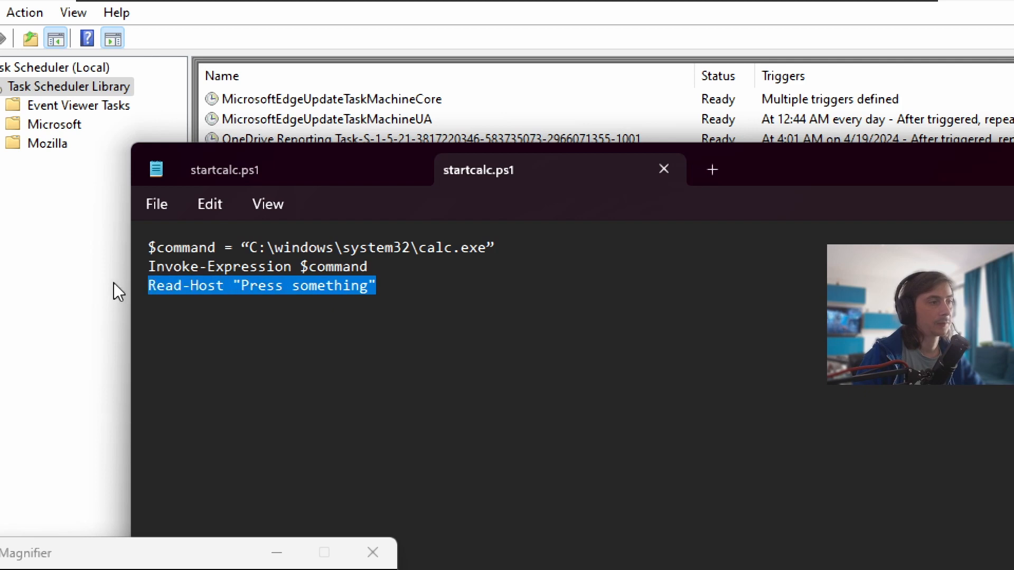
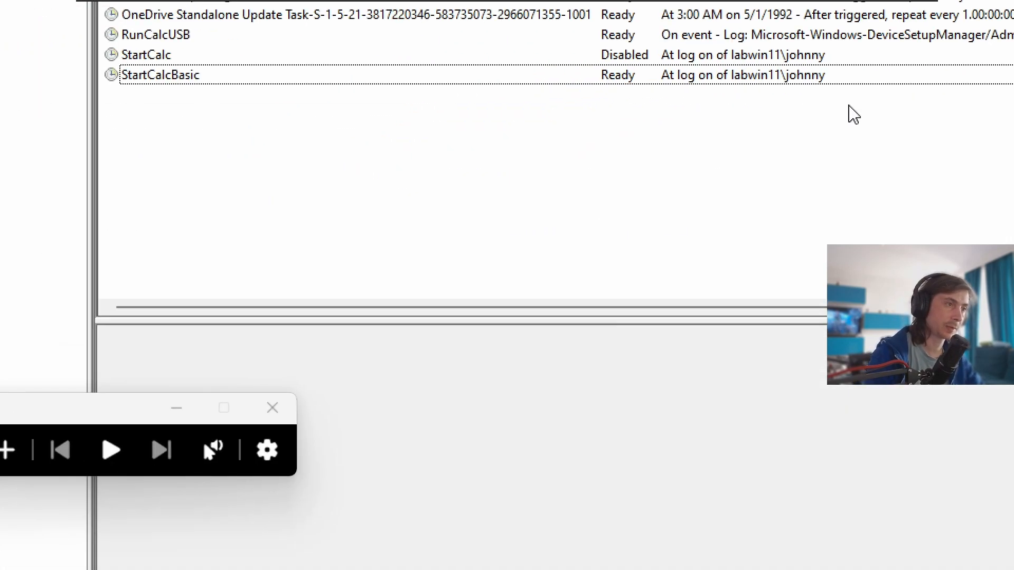
# Step: Zoom the screen back out, turn off Magnifier and close Task Scheduler
pyautogui.press('super+minus')
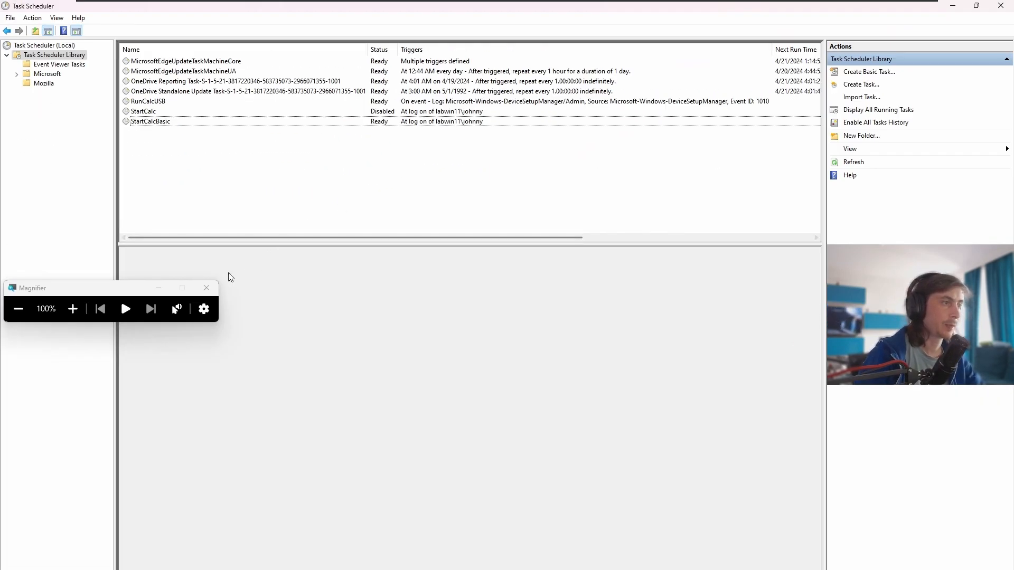
pyautogui.press('super+Escape')
pyautogui.click(1001, 5)
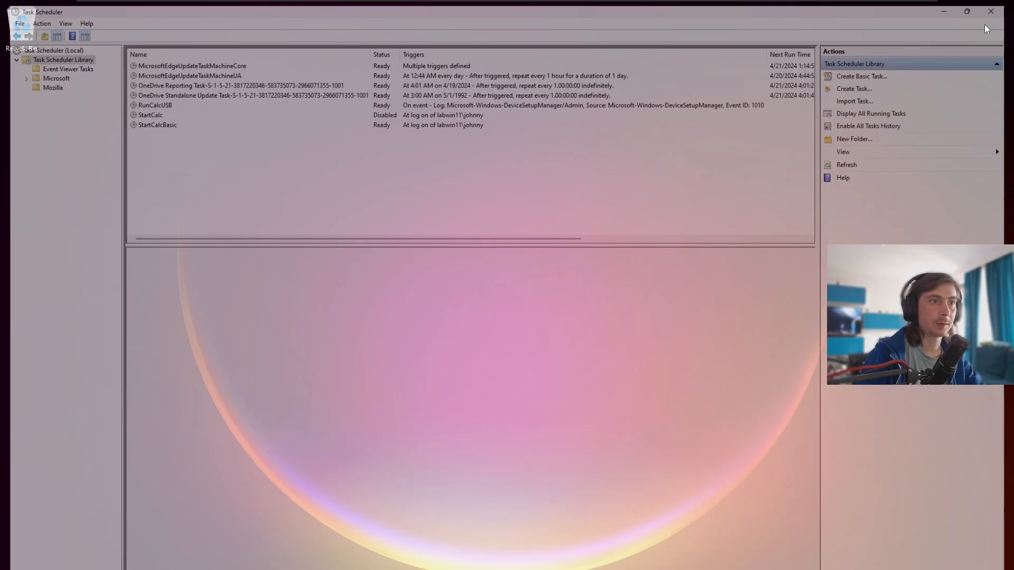
# Step: Sign out of Windows and sign back in with the account password to test the StartCalcBasic logon trigger
pyautogui.press('super')
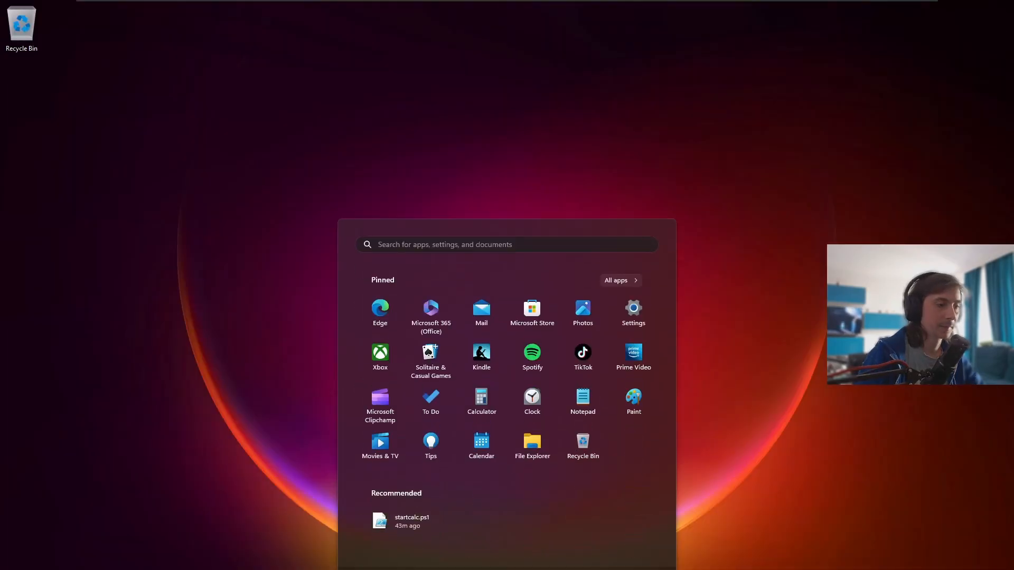
pyautogui.click(418, 568)
pyautogui.click(418, 565)
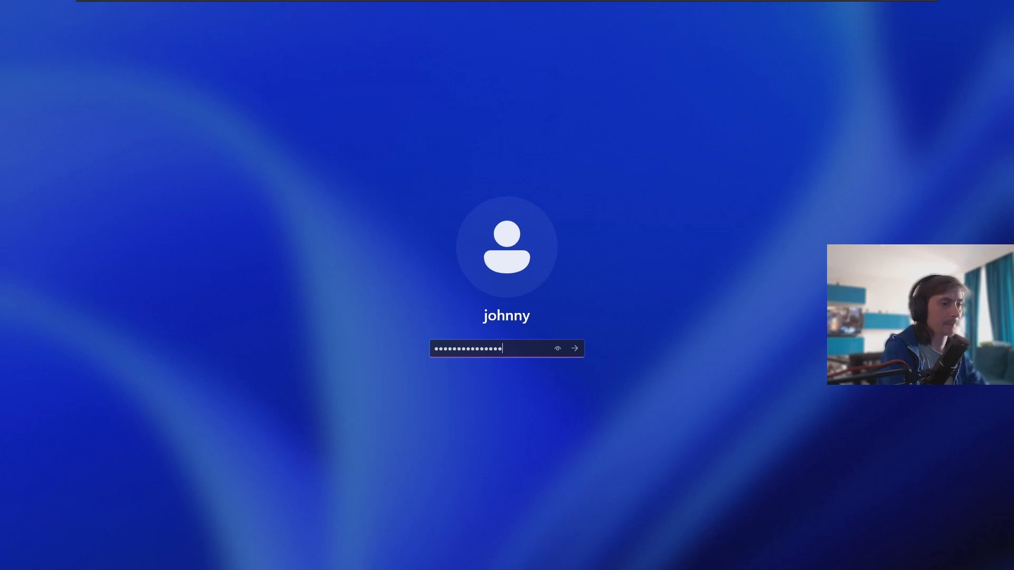
pyautogui.press('Return')
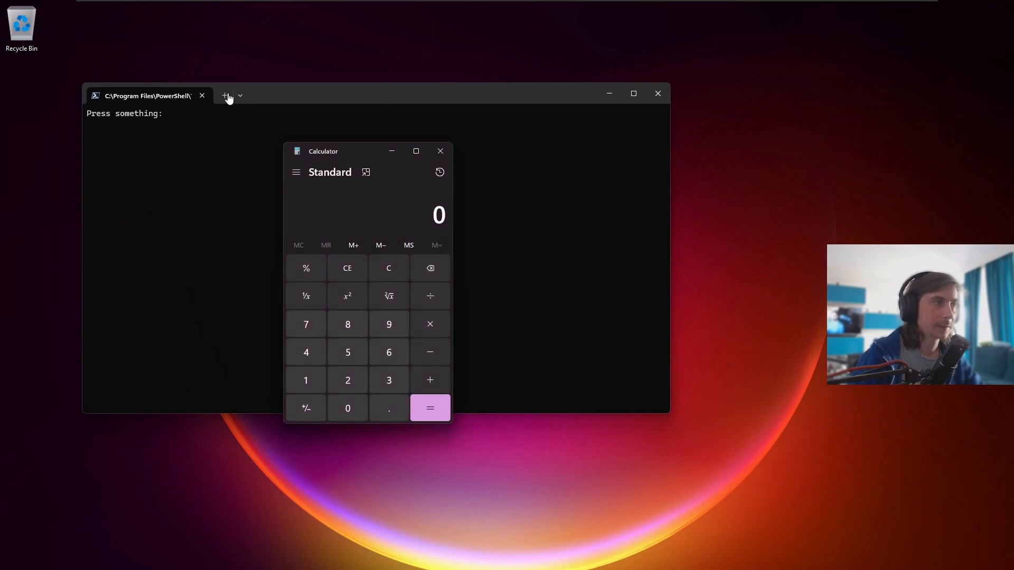
# Step: Close the Calculator and answer the PowerShell script's prompt to end it
pyautogui.click(440, 152)
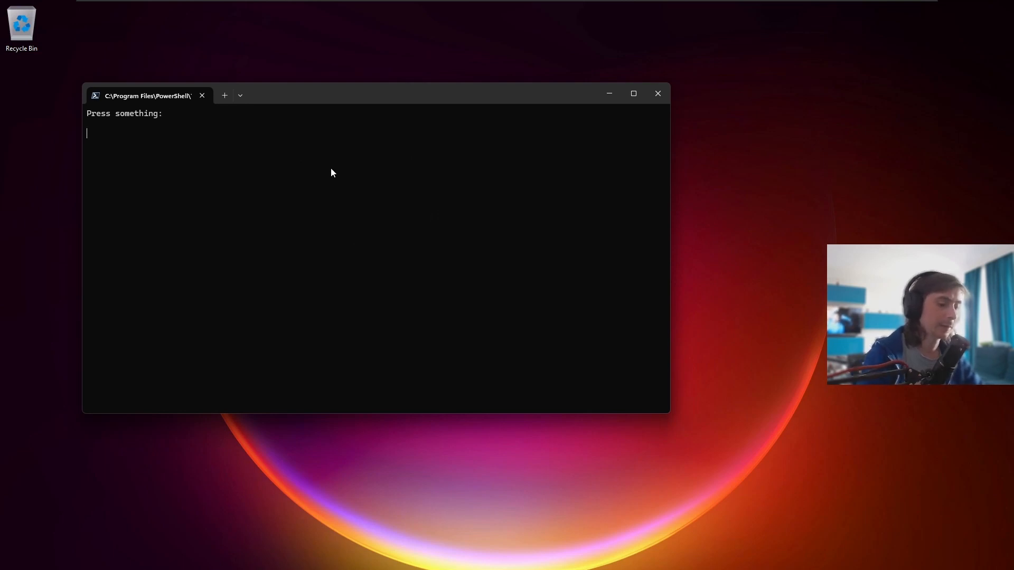
pyautogui.press('Return')
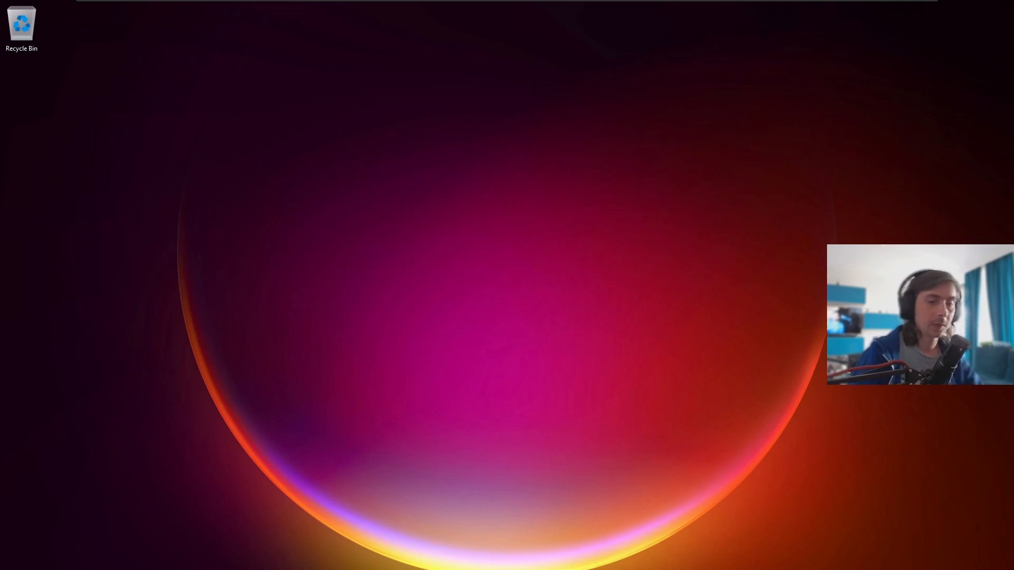
# Step: Search Windows for "task scheduler", open Task Scheduler and list the tasks in the Task Scheduler Library
pyautogui.press('super+r')
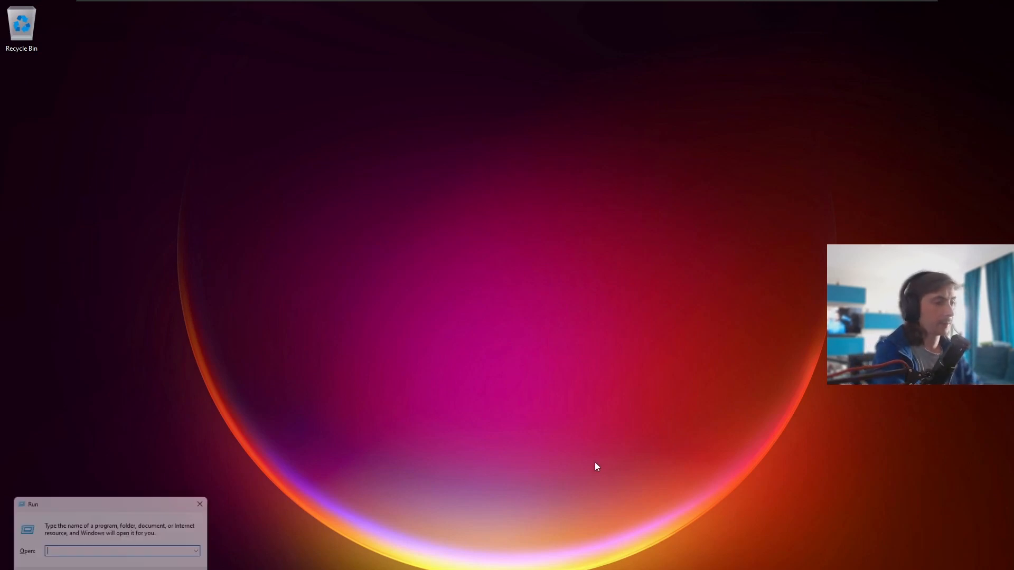
pyautogui.press('Return')
pyautogui.press('super')
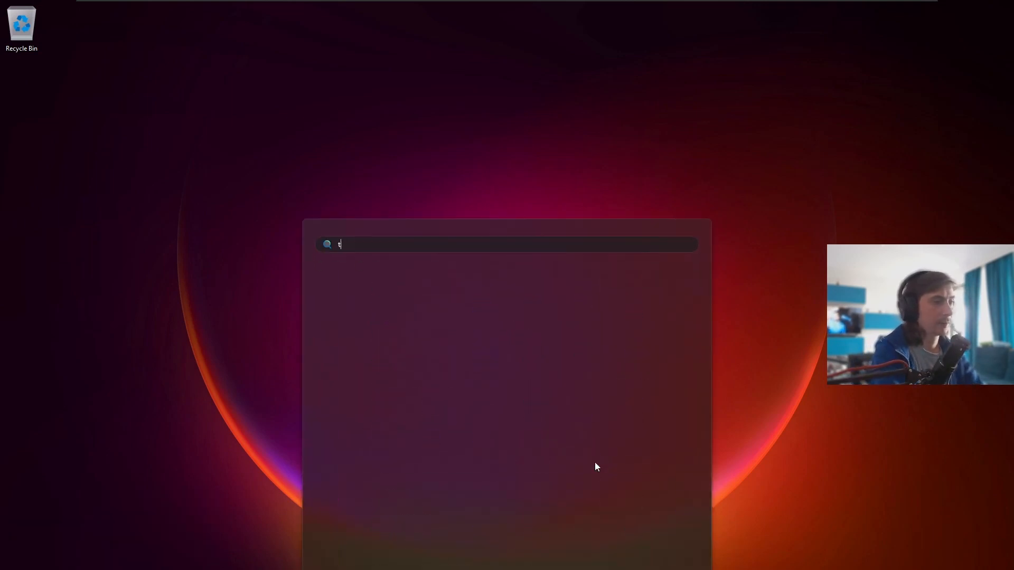
pyautogui.write('task scheduler')
pyautogui.press('Return')
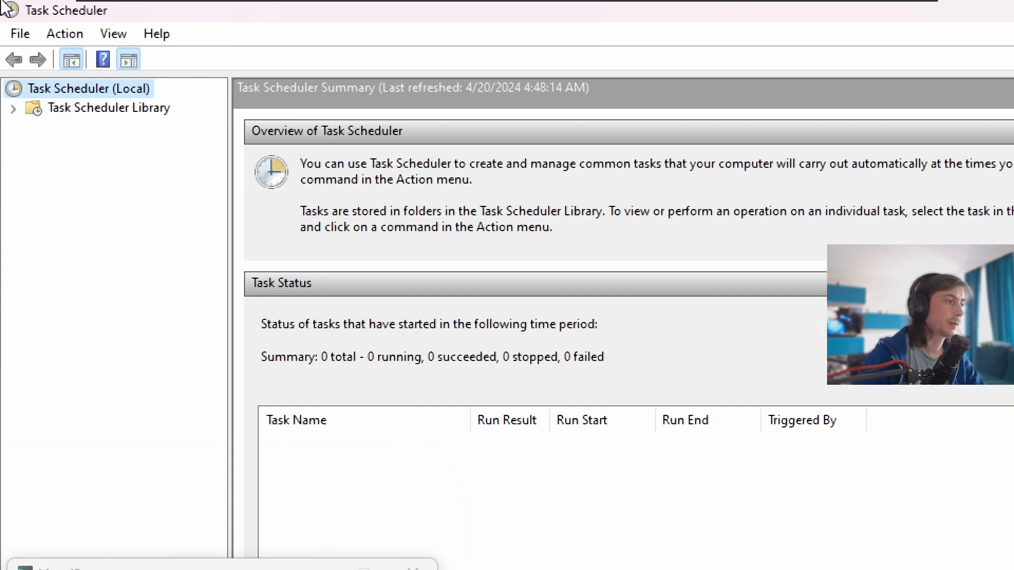
pyautogui.click(10, 113)
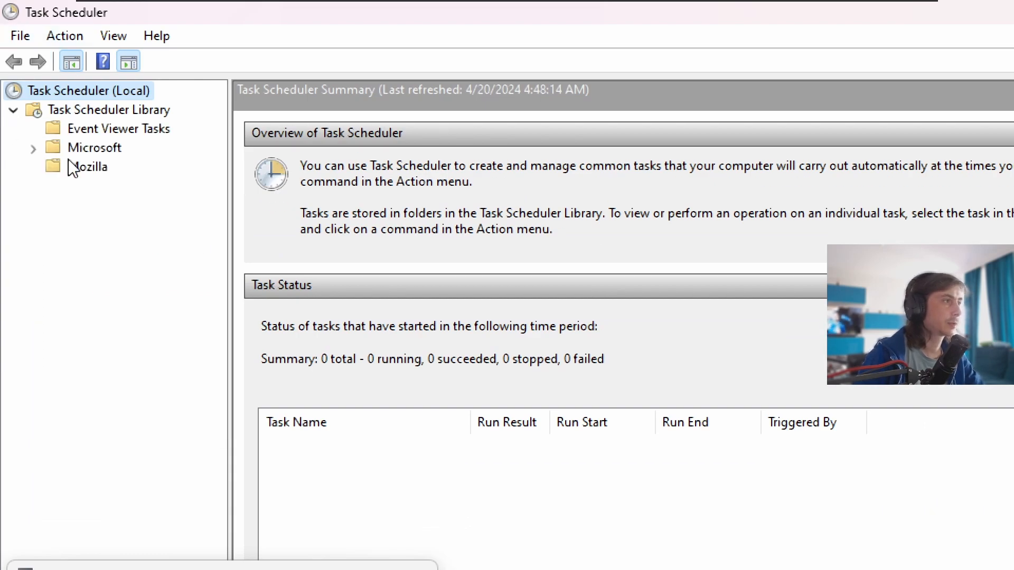
pyautogui.click(62, 112)
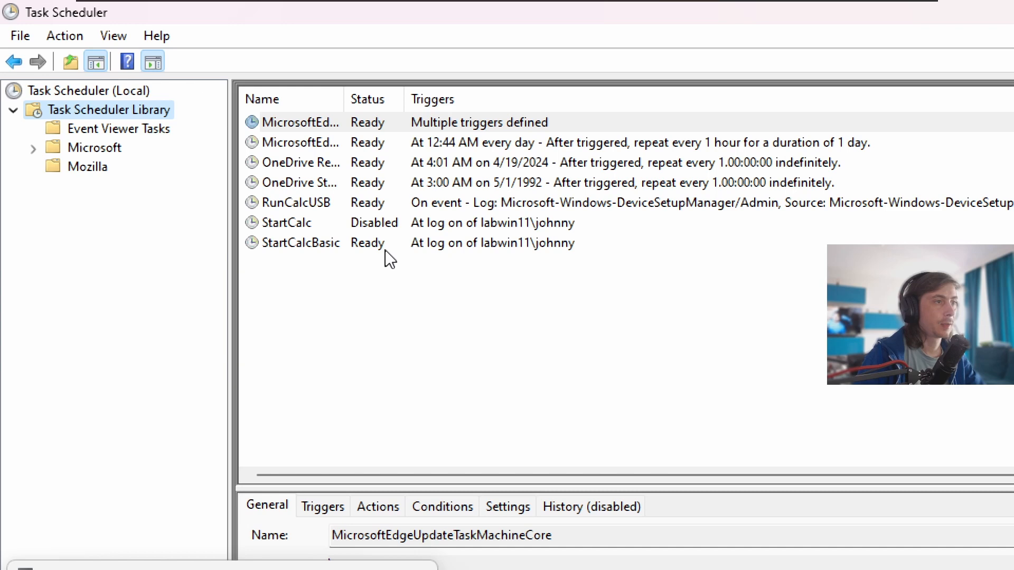
# Step: Open the RunCalcUSB task's properties and review its general options, triggers, actions, conditions and settings
pyautogui.click(386, 246)
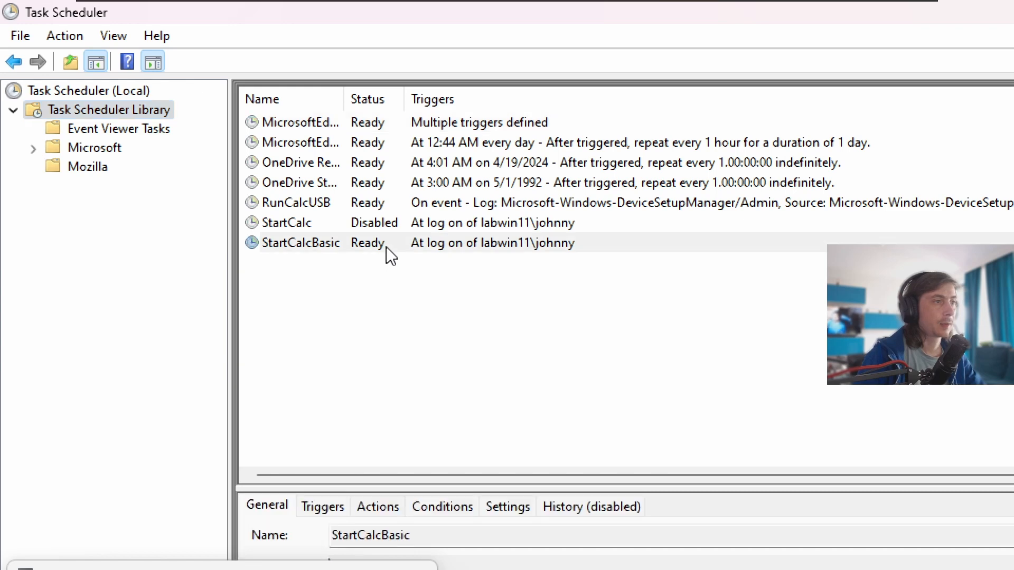
pyautogui.click(376, 206)
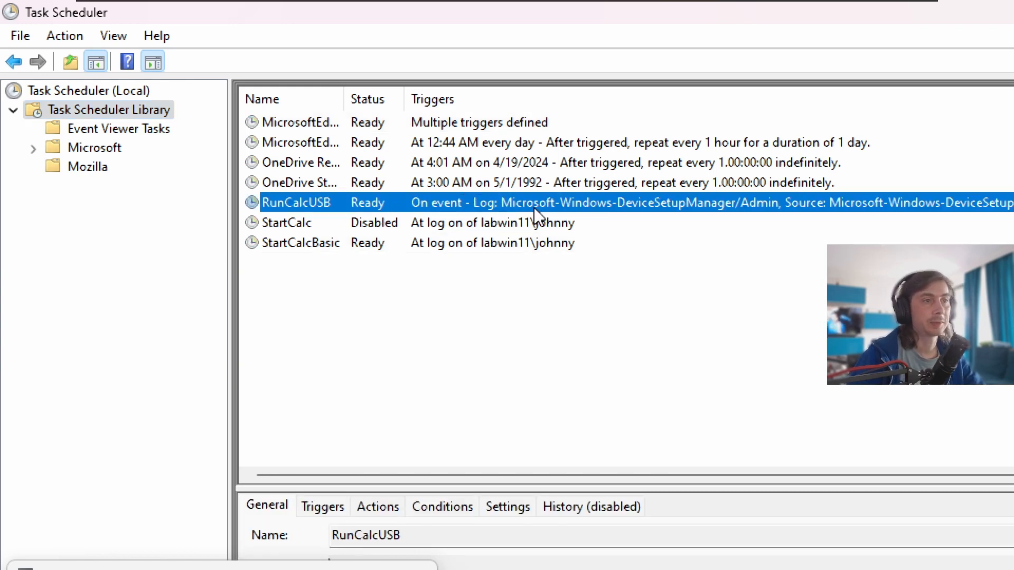
pyautogui.rightClick(395, 201)
pyautogui.click(500, 291)
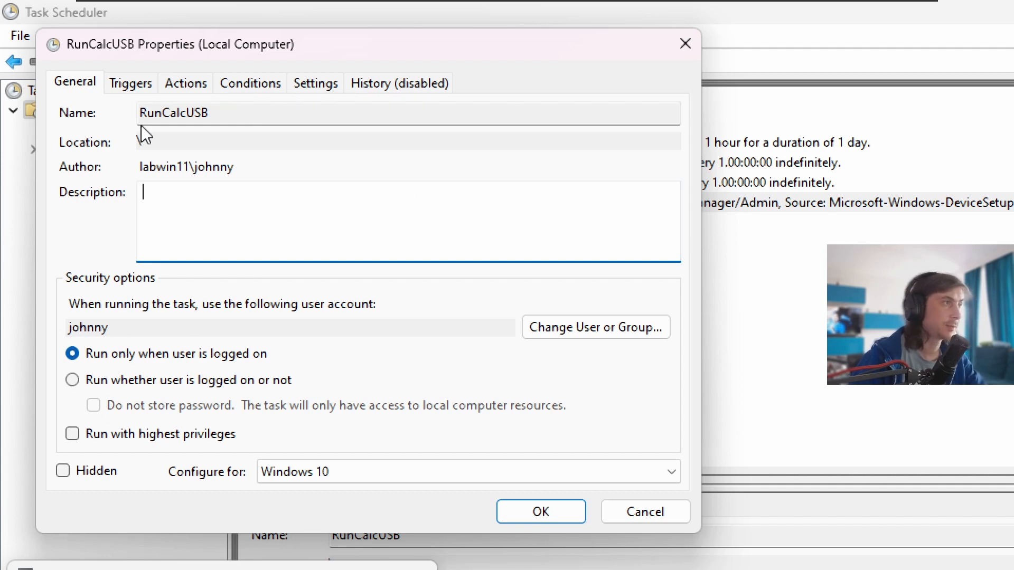
pyautogui.click(121, 84)
pyautogui.click(174, 84)
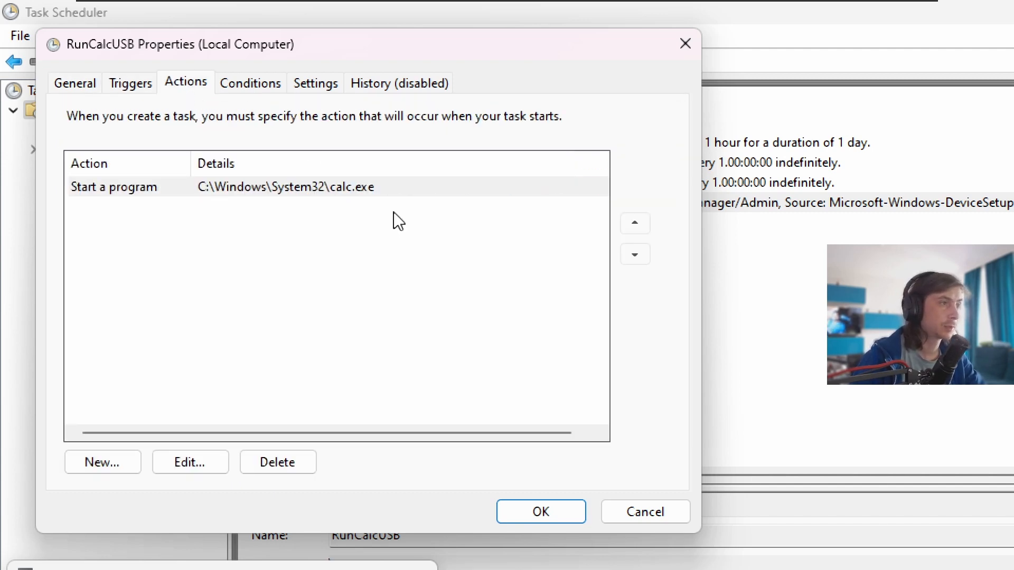
pyautogui.click(250, 84)
pyautogui.click(312, 83)
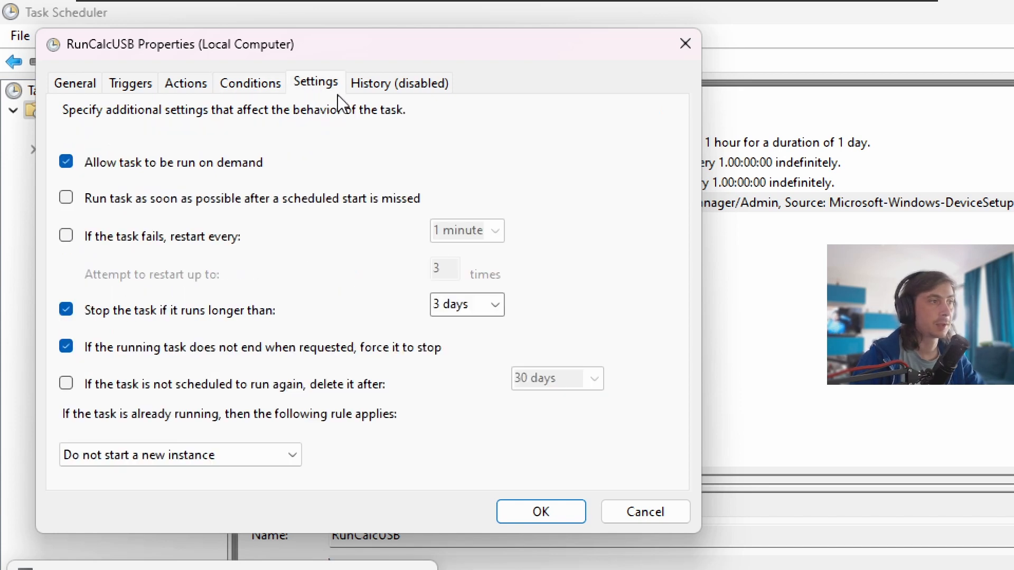
# Step: Open the RunCalcUSB task's On an event trigger for editing and move the dialog fully into view
pyautogui.click(126, 84)
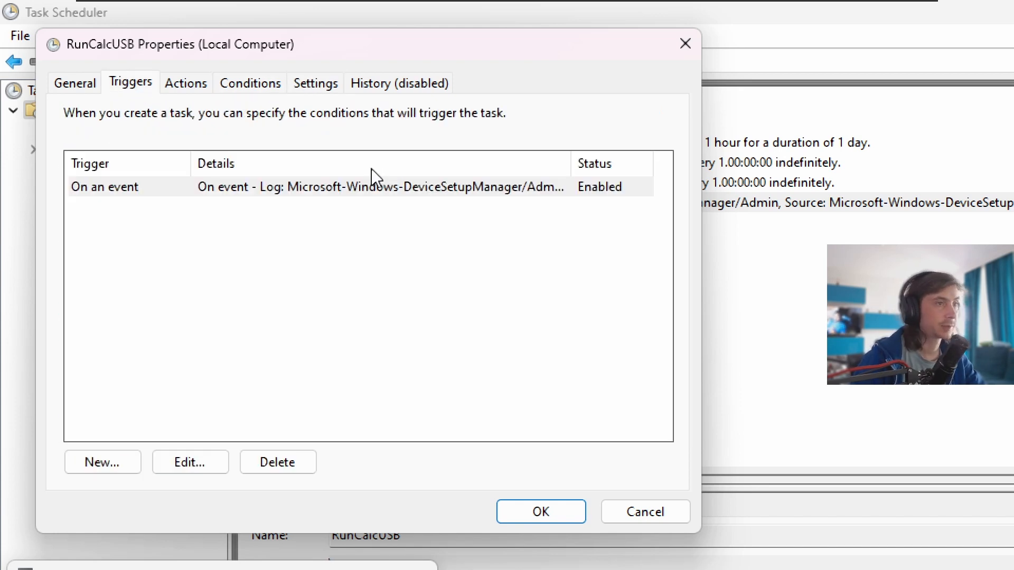
pyautogui.click(203, 184)
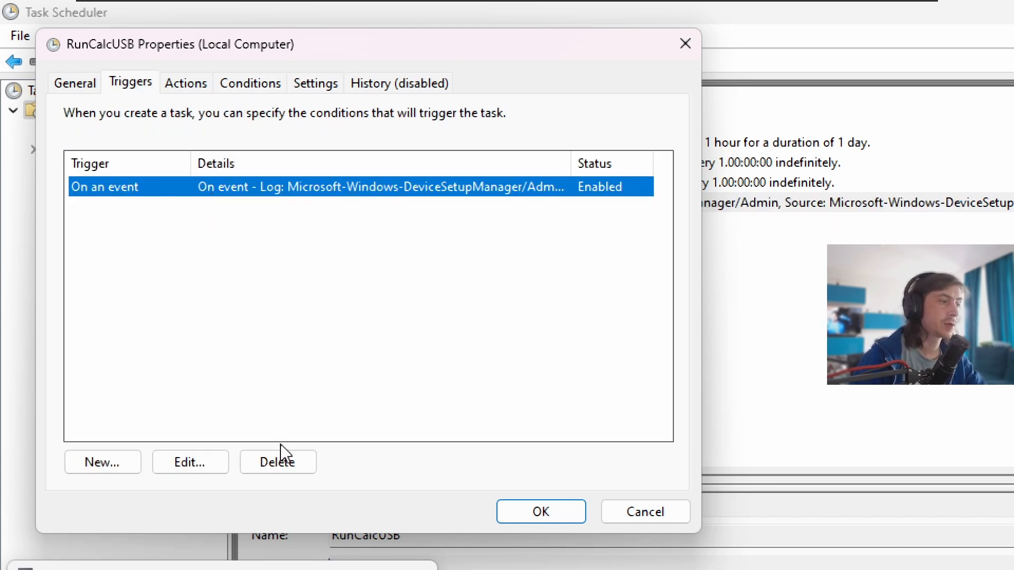
pyautogui.click(192, 458)
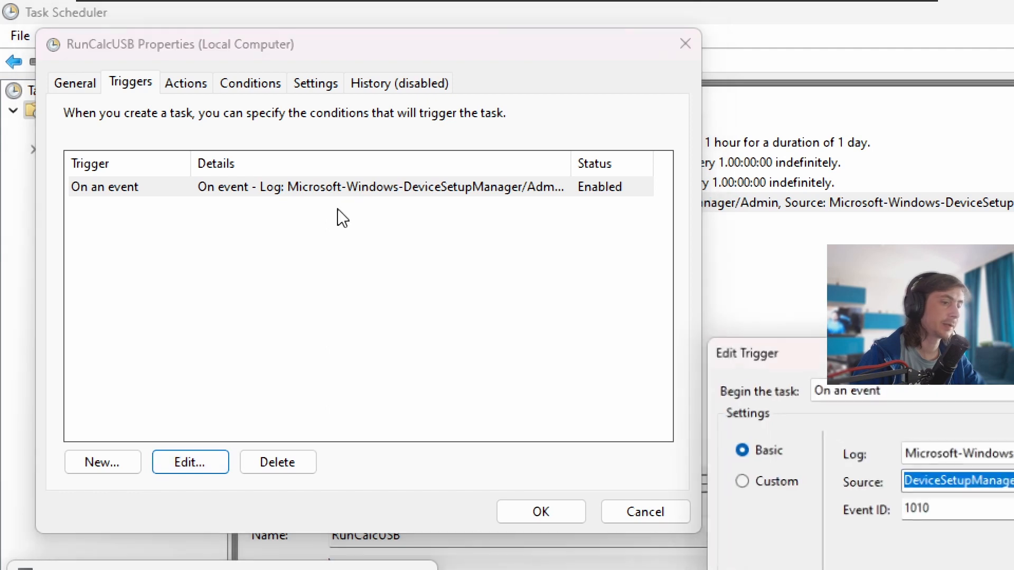
pyautogui.moveTo(842, 354); pyautogui.dragTo(280, 28)
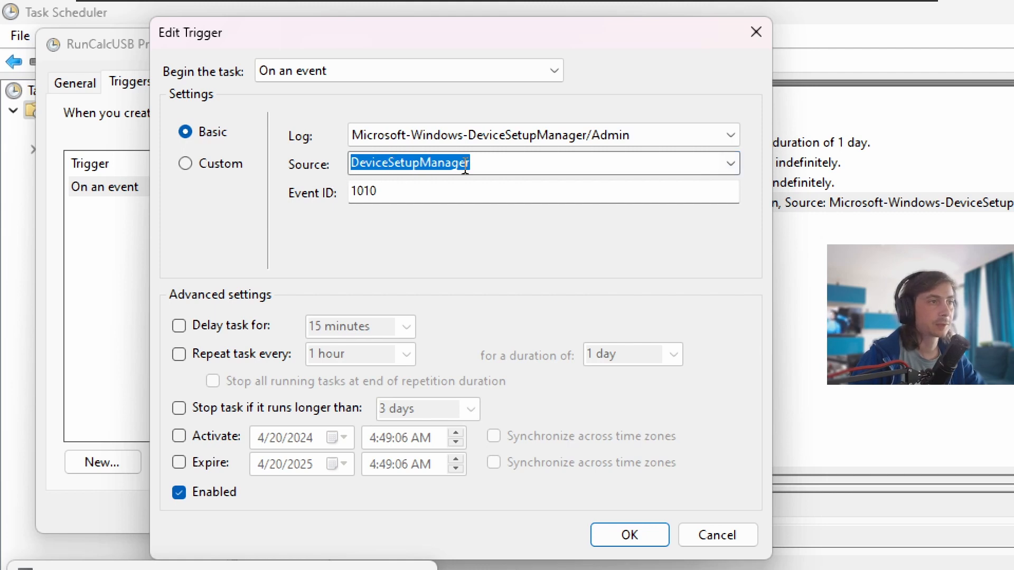
# Step: Examine the event trigger's log, source and event ID, including the available log choices, without changing them
pyautogui.click(730, 163)
pyautogui.click(730, 164)
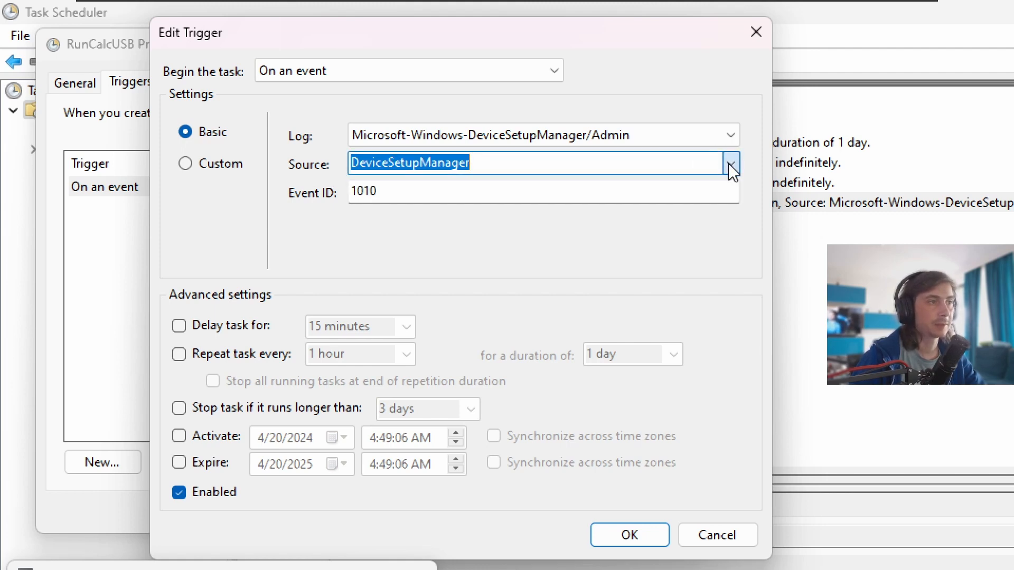
pyautogui.moveTo(539, 190); pyautogui.dragTo(304, 185)
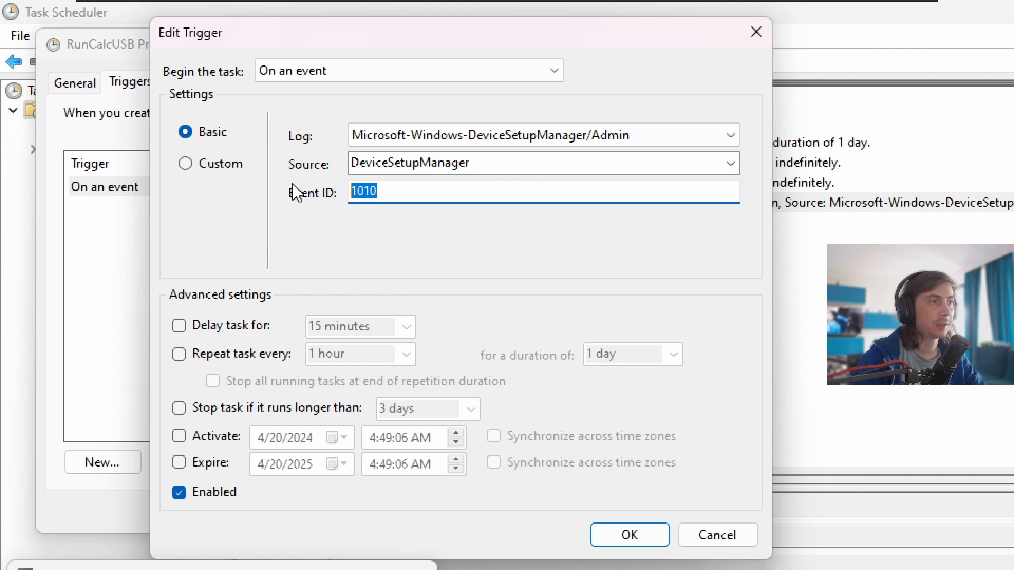
pyautogui.click(730, 136)
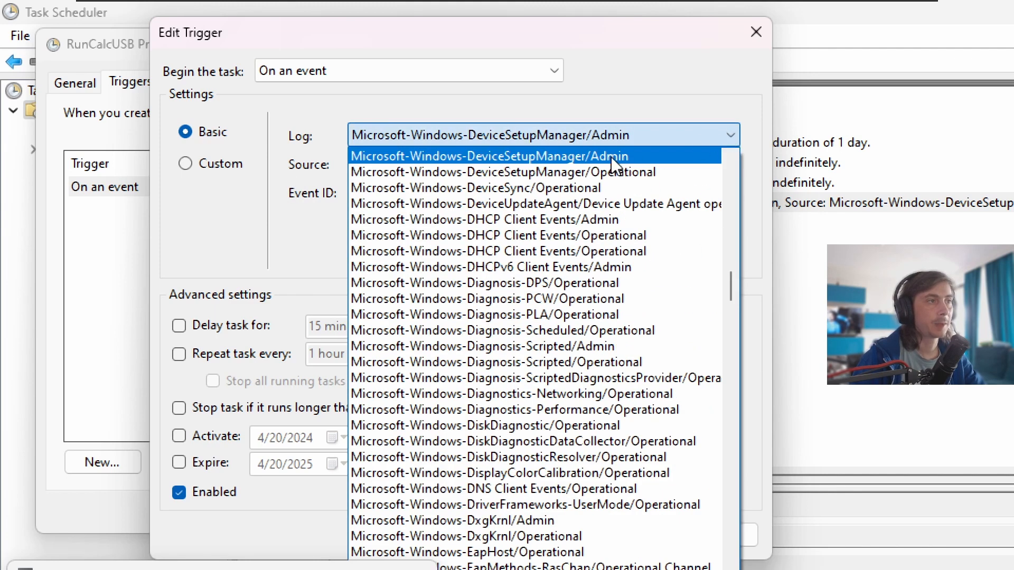
pyautogui.click(637, 87)
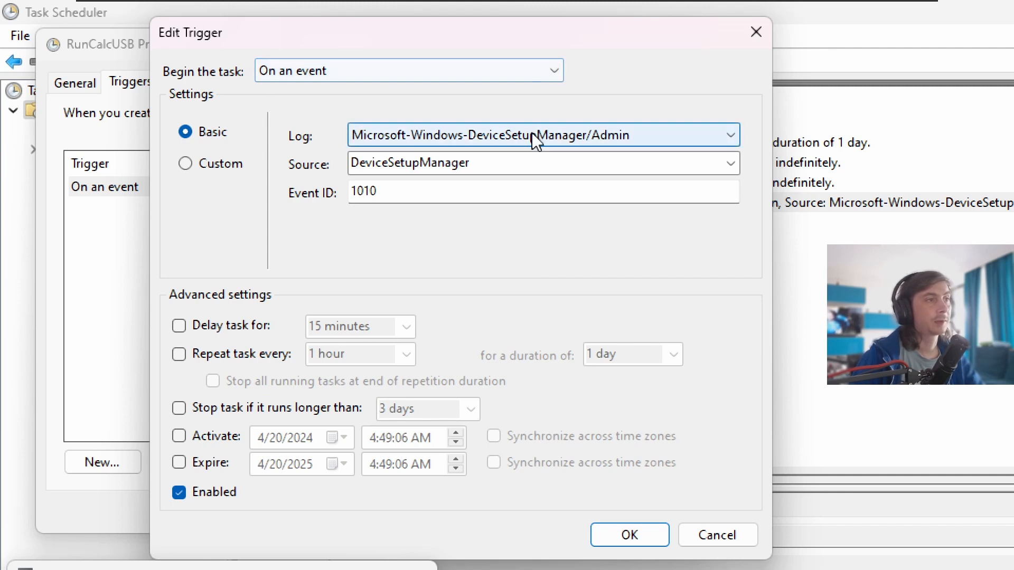
pyautogui.click(555, 135)
pyautogui.click(553, 134)
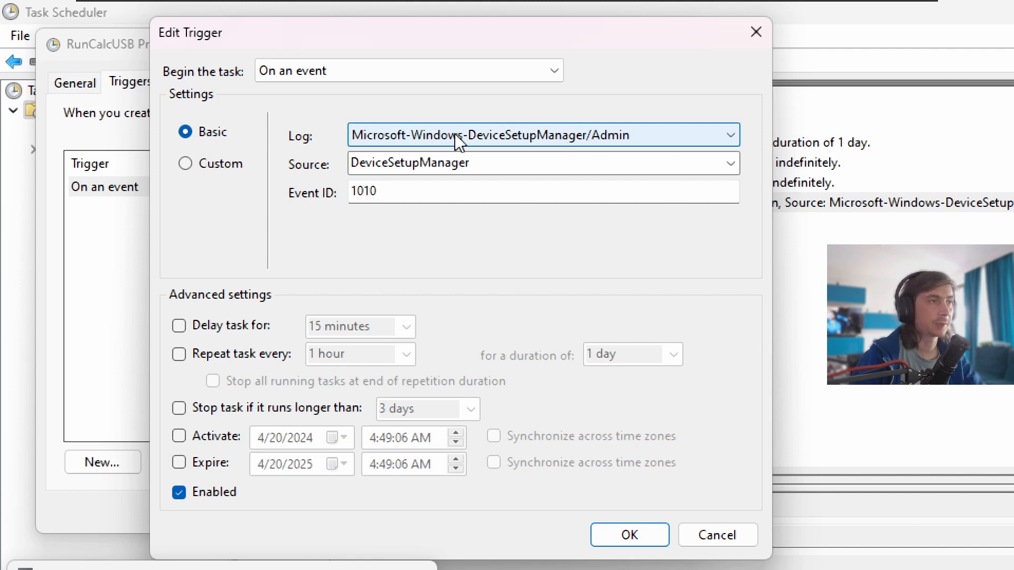
pyautogui.doubleClick(374, 163)
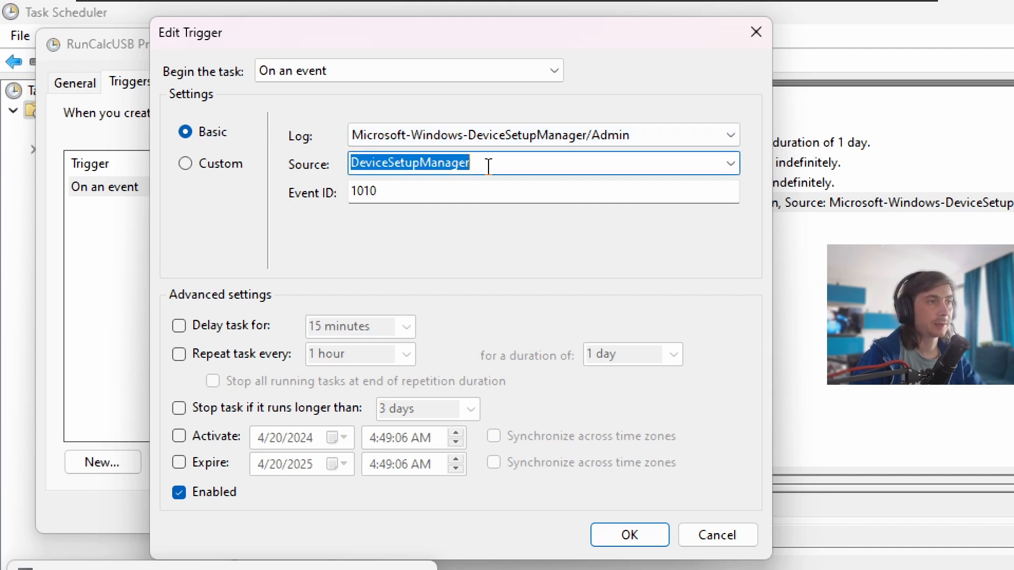
# Step: Review the event trigger's source and event ID, close it without changes and view the RunCalcUSB task's actions
pyautogui.click(488, 167)
pyautogui.moveTo(469, 164); pyautogui.dragTo(327, 160)
pyautogui.click(433, 193)
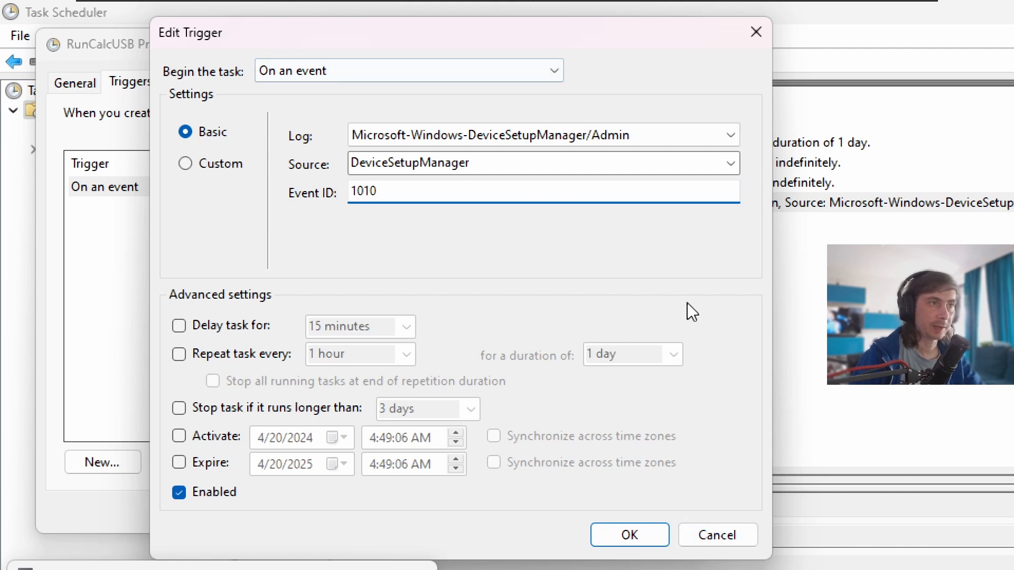
pyautogui.click(716, 540)
pyautogui.click(184, 83)
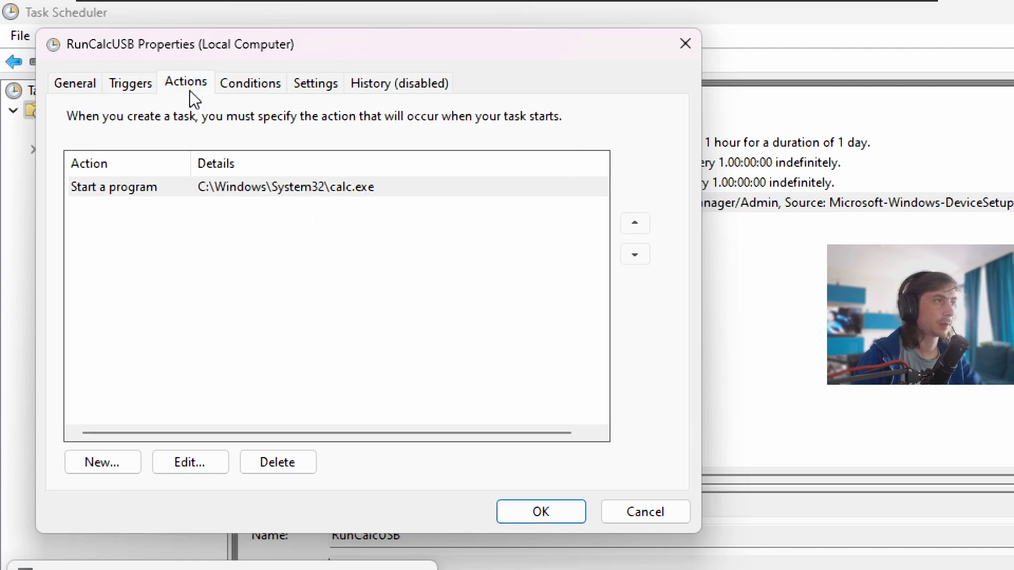
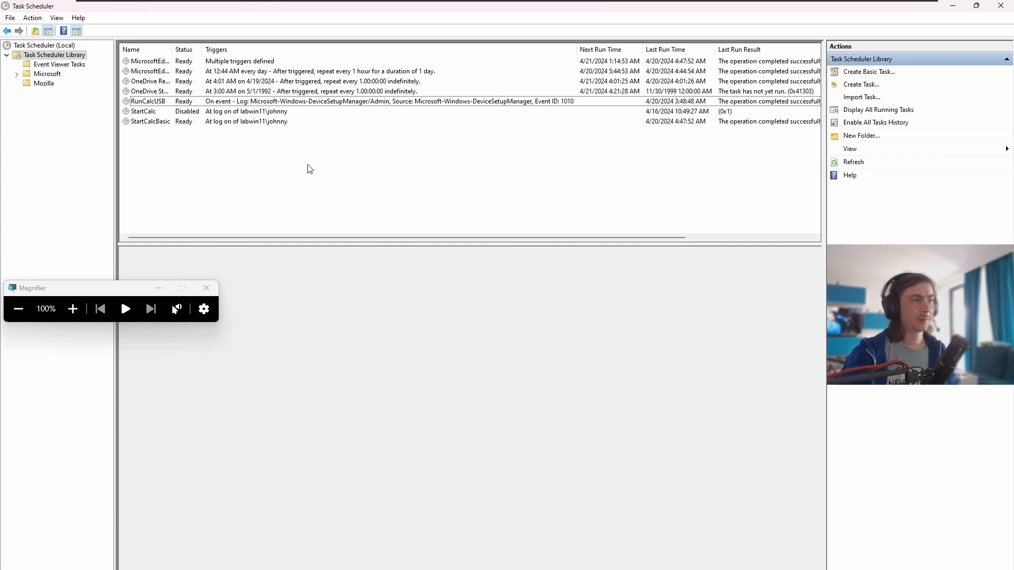
# Step: Close Magnifier and connect the Kingston DataTraveler 3.0 USB device to the virtual machine Clone of Windows 11 x64
pyautogui.click(206, 287)
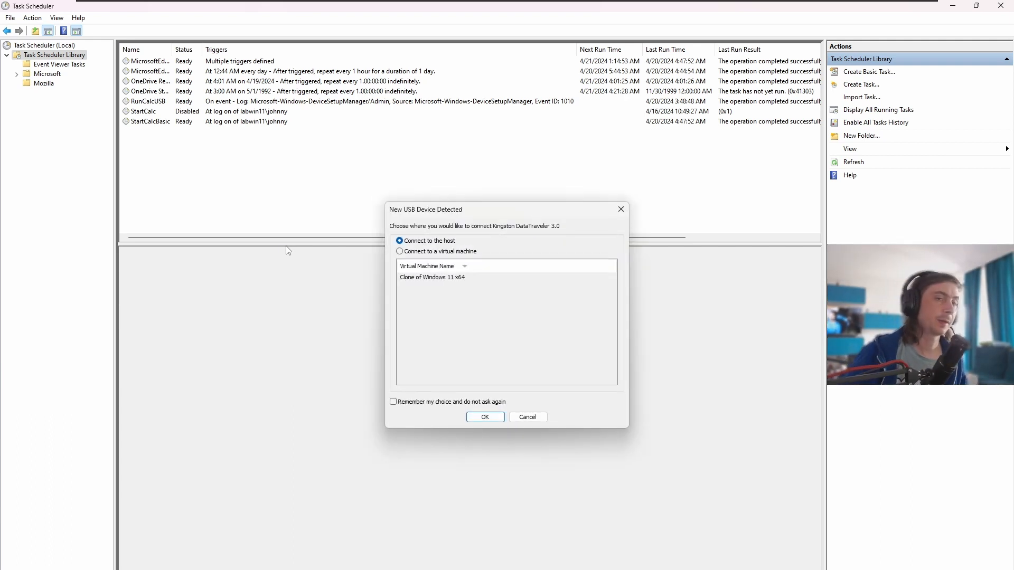
pyautogui.click(449, 252)
pyautogui.click(465, 277)
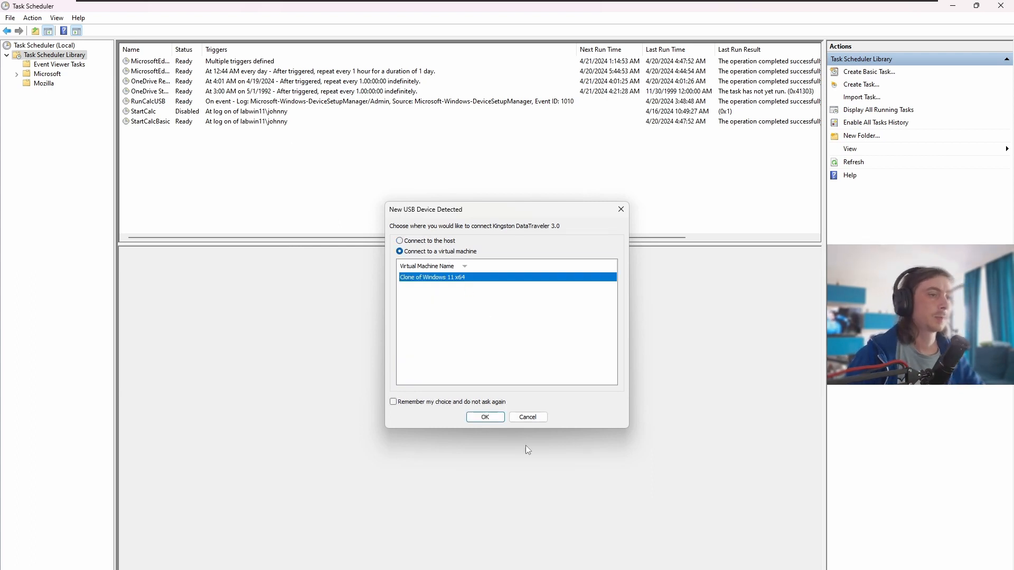
pyautogui.click(485, 417)
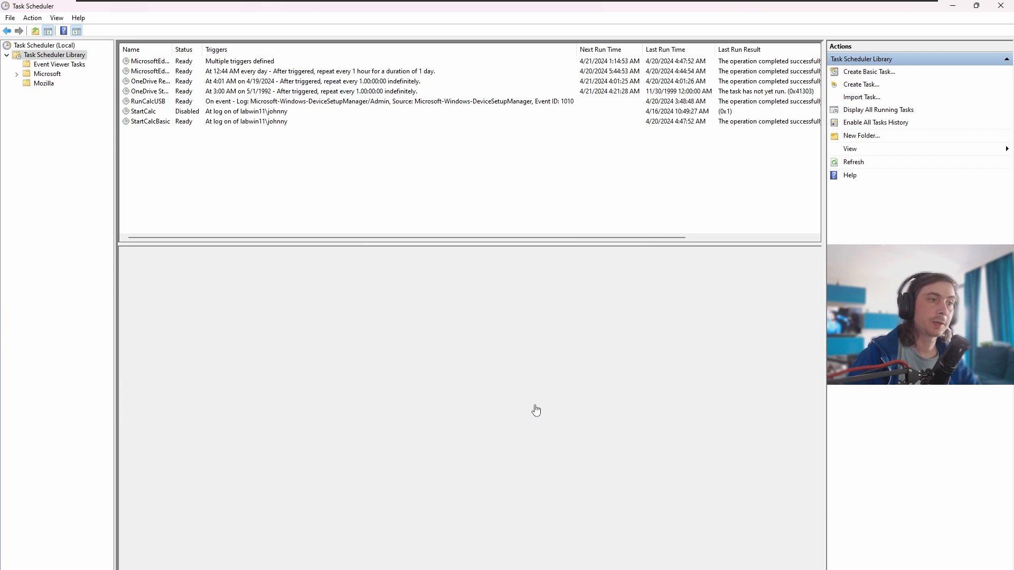
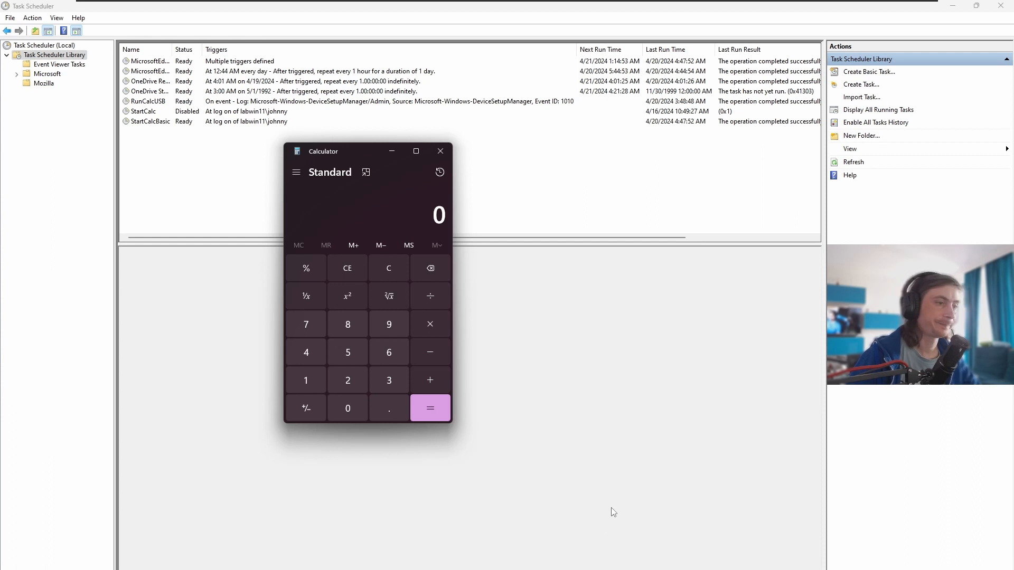
# Step: Close the Calculator window, dismiss the Safe To Remove Hardware notification and refresh the task list
pyautogui.click(441, 153)
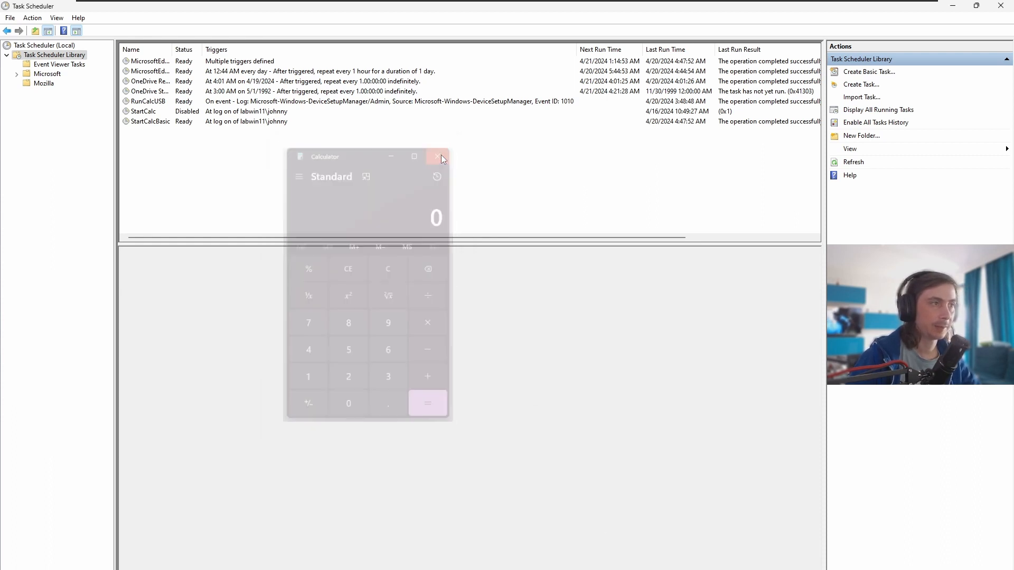
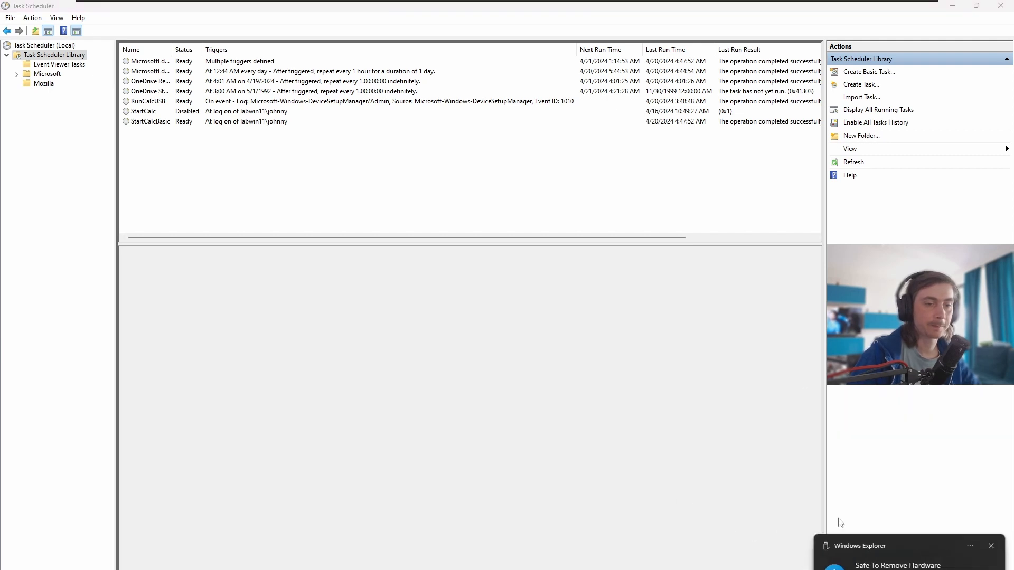
pyautogui.click(987, 548)
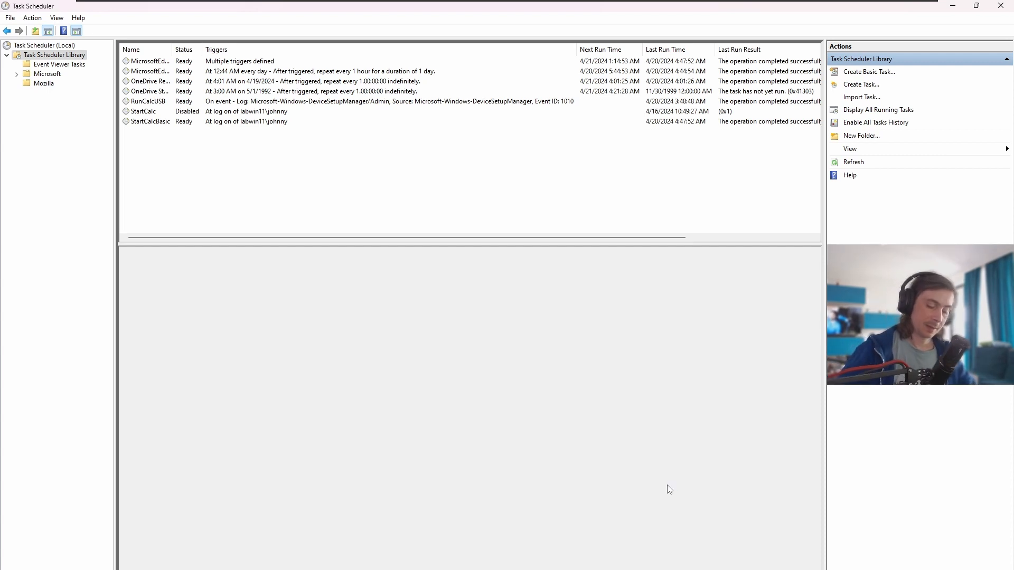
pyautogui.press('F5')
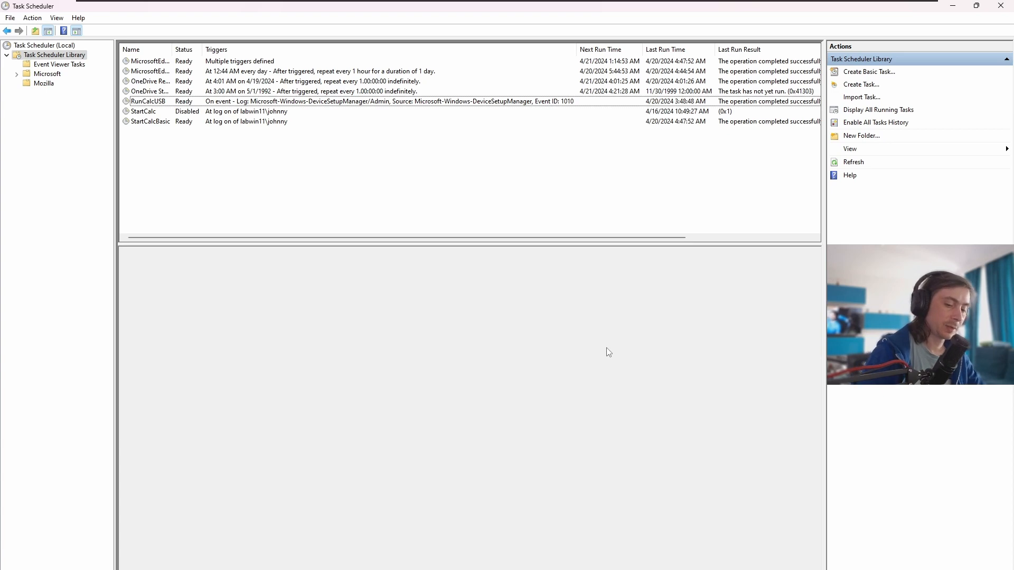
# Step: Turn on Magnifier and examine the RunCalcUSB task's event trigger and details in the magnified task list
pyautogui.press('super+plus')
pyautogui.press('super')
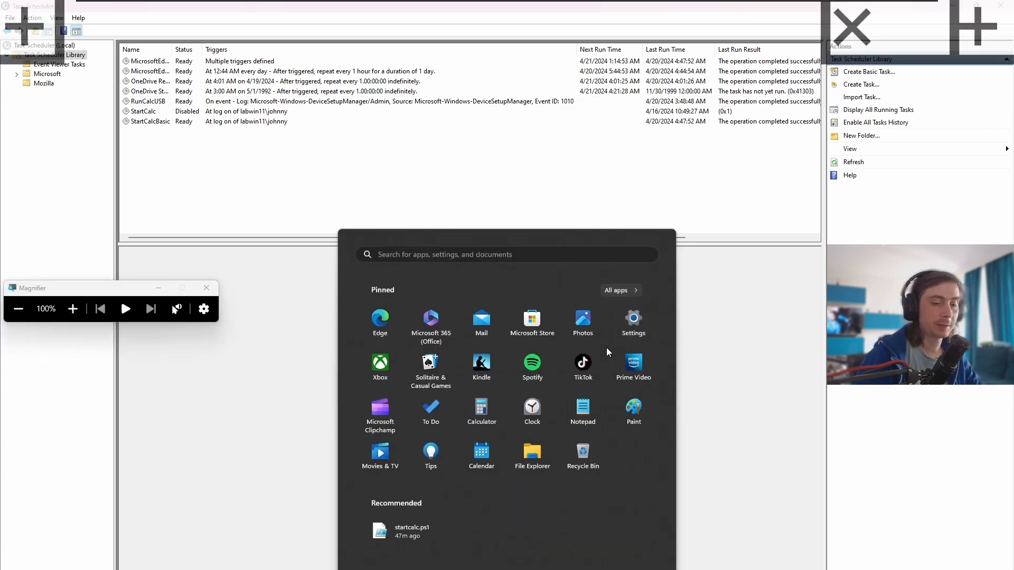
pyautogui.click(398, 135)
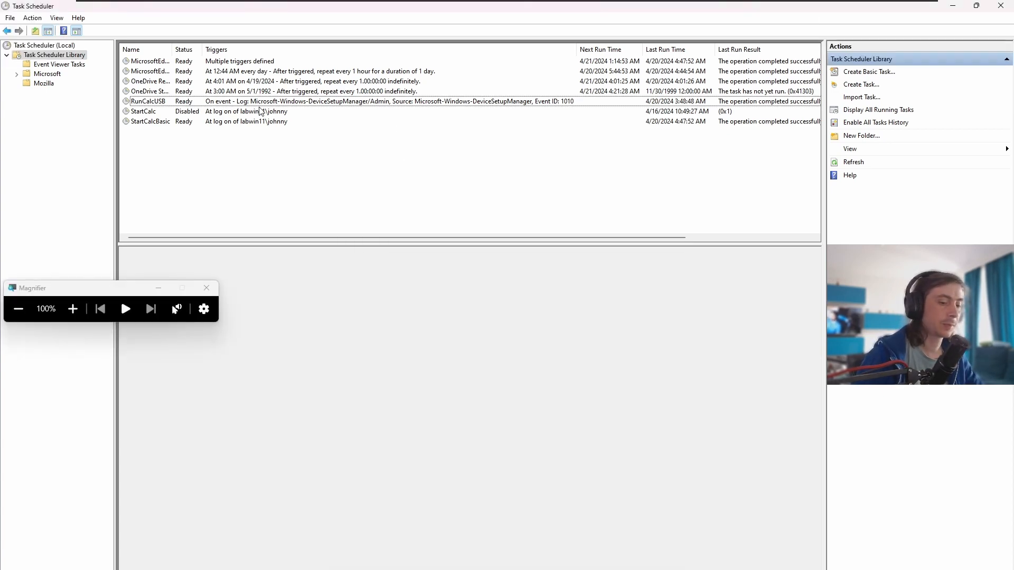
pyautogui.press('super+plus')
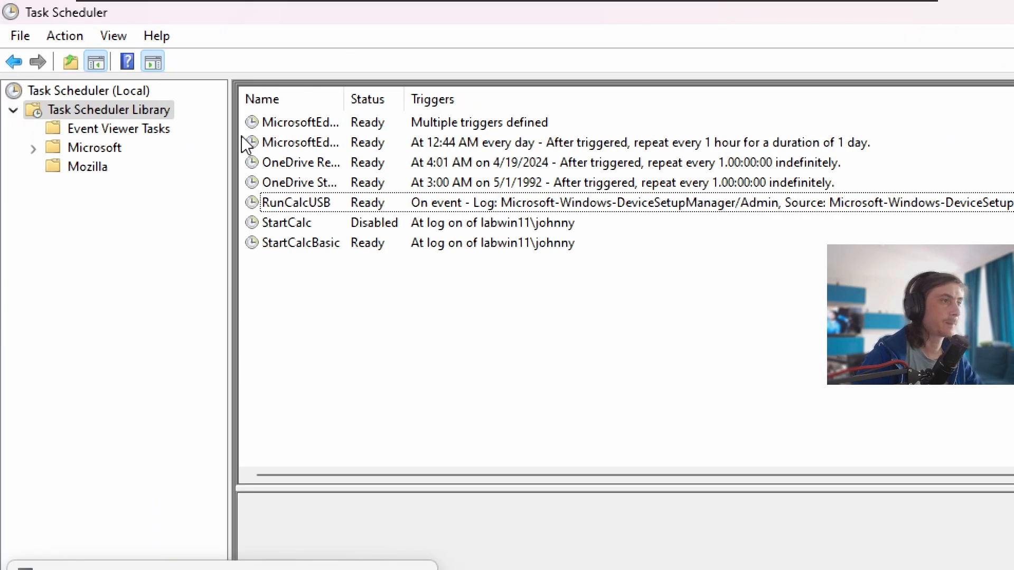
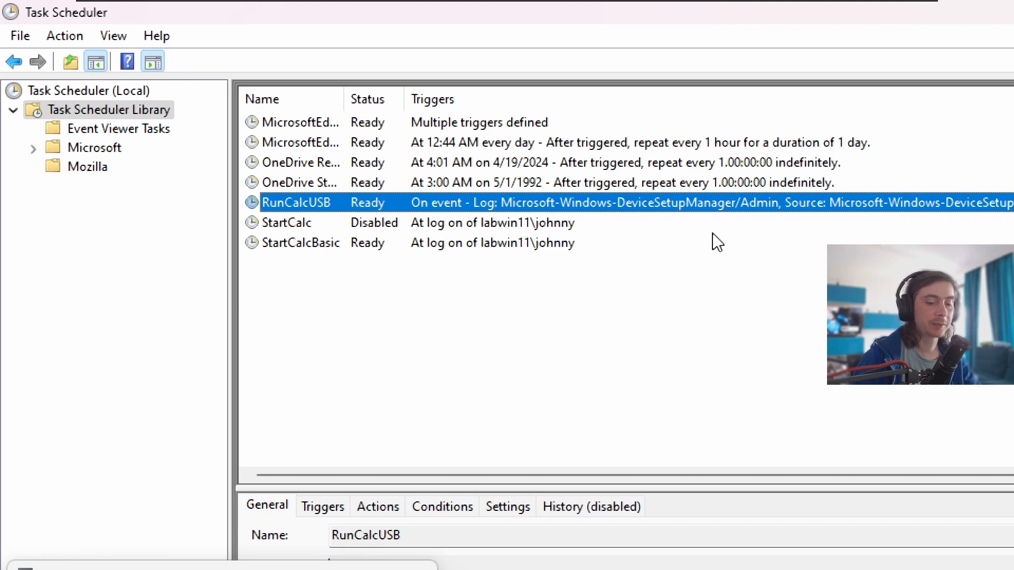
pyautogui.press('super+plus')
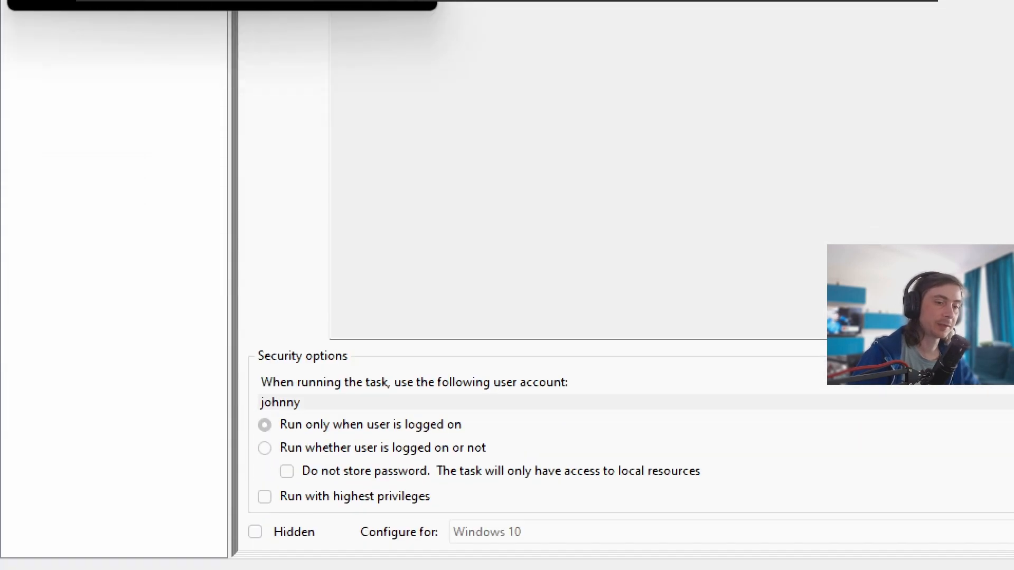
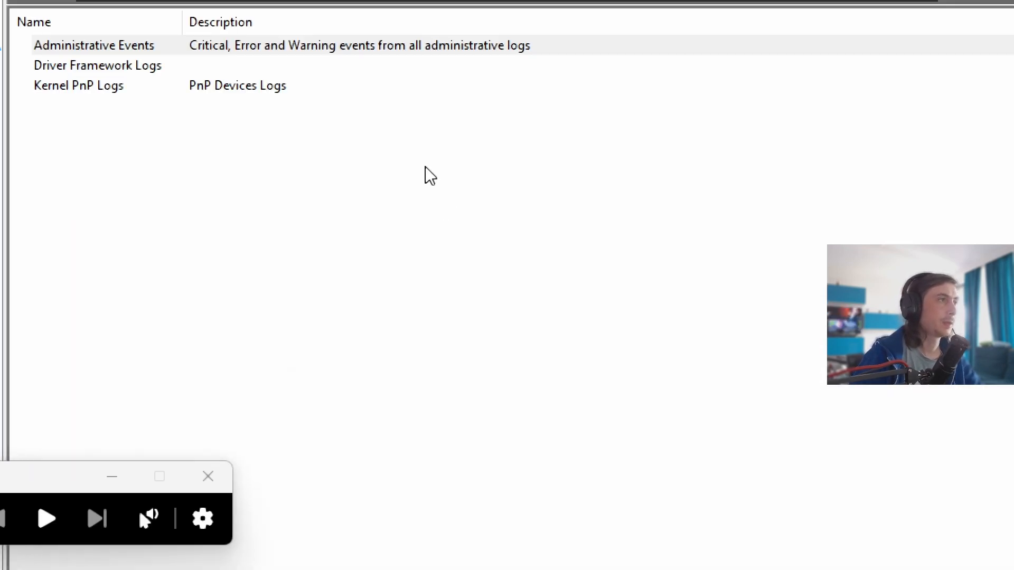
# Step: Switch to Event Viewer, expand the custom views to check the Kernel PnP Logs, and return to the local overview
pyautogui.click(13, 111)
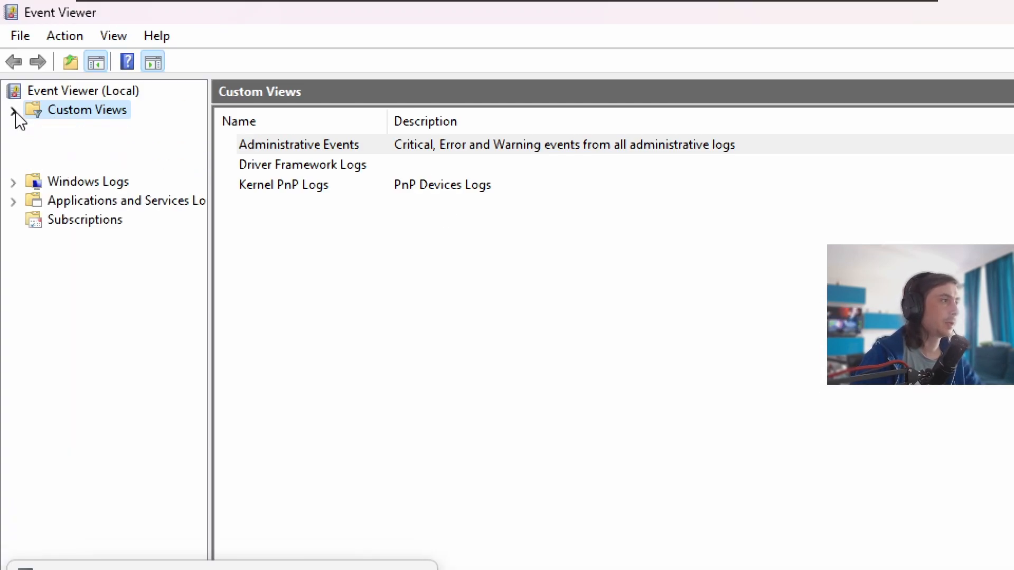
pyautogui.click(148, 168)
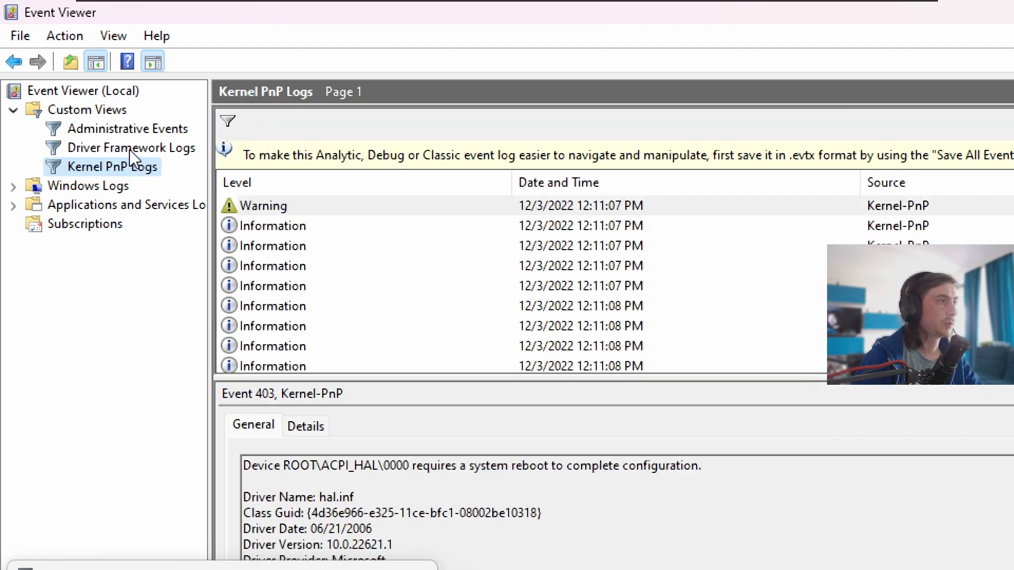
pyautogui.click(87, 95)
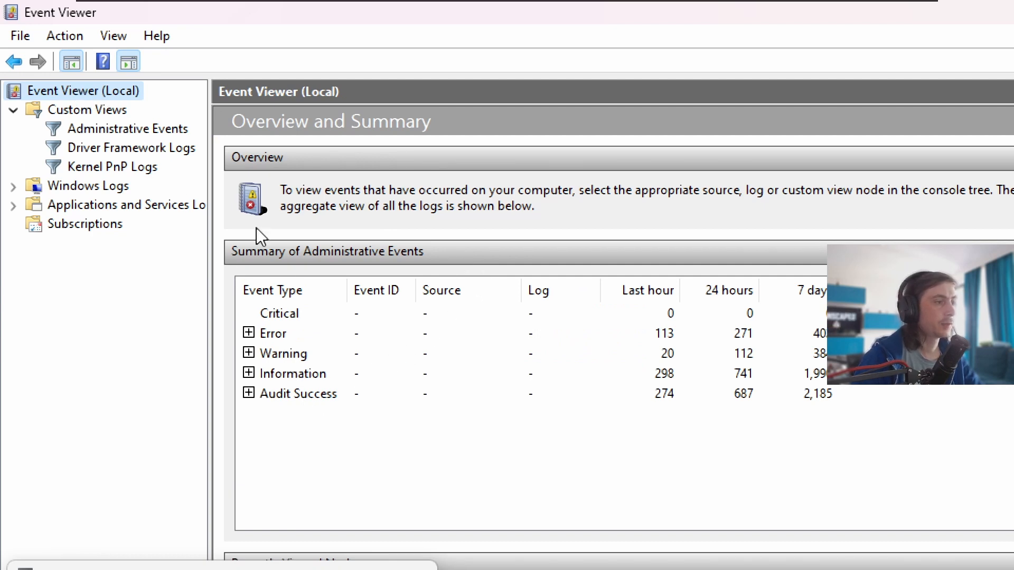
# Step: Expand the Information events in the Summary of Administrative Events and look through the event IDs and sources around DeviceManagement event 833
pyautogui.click(286, 371)
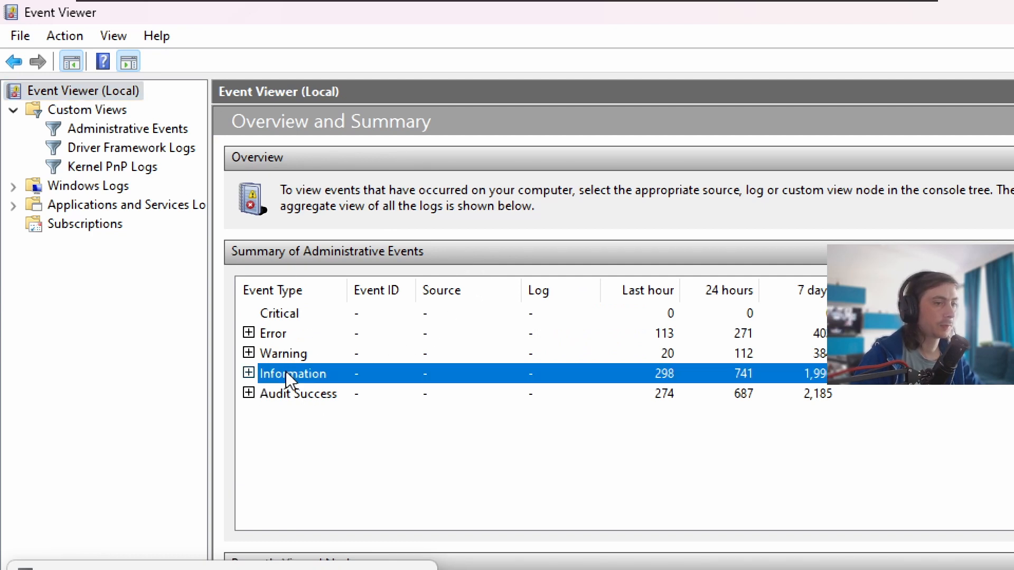
pyautogui.click(249, 373)
pyautogui.scroll(-5, 657, 441)
pyautogui.scroll(-20, 658, 441)
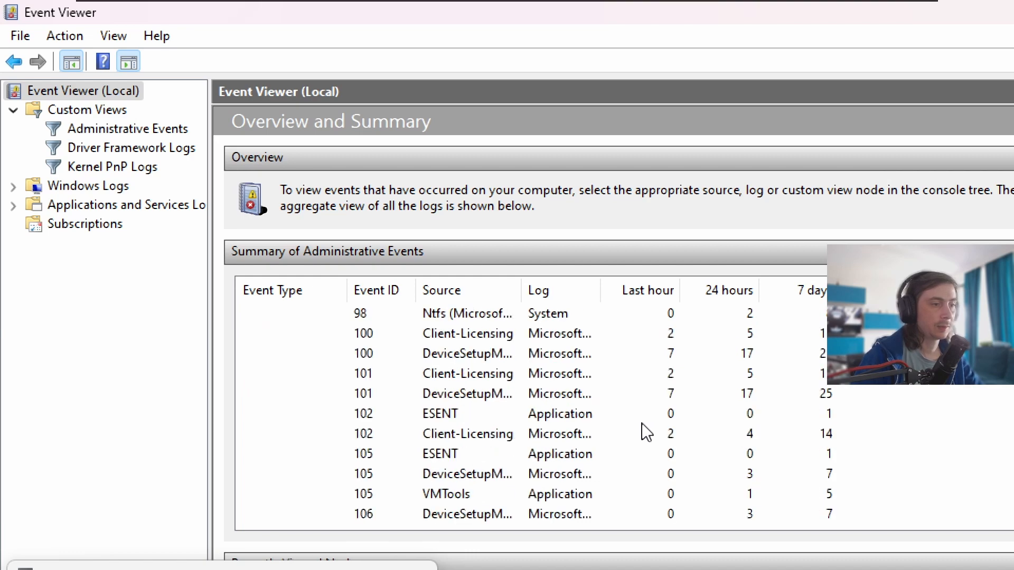
pyautogui.scroll(-7, 643, 431)
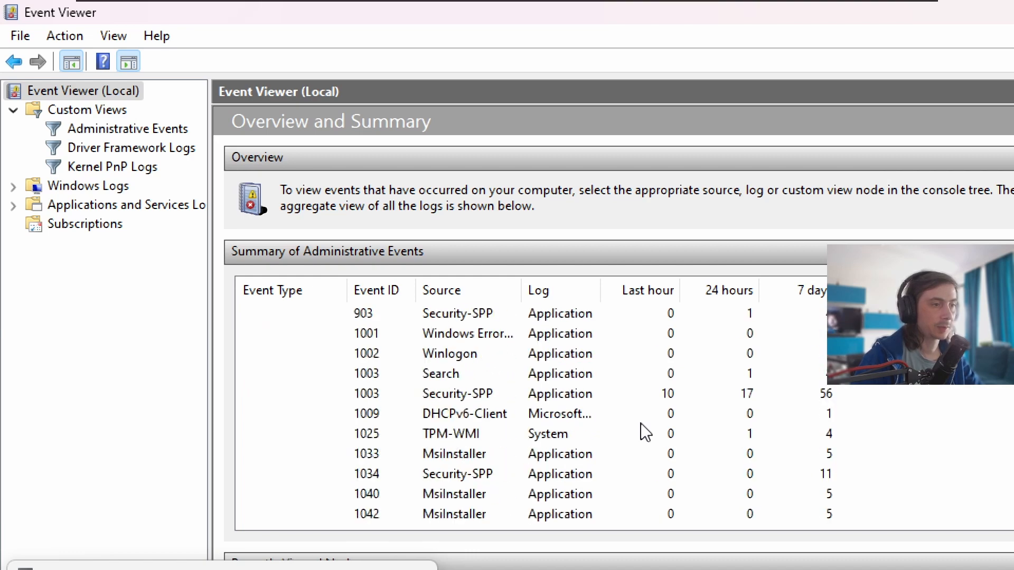
pyautogui.scroll(3, 640, 430)
pyautogui.click(552, 419)
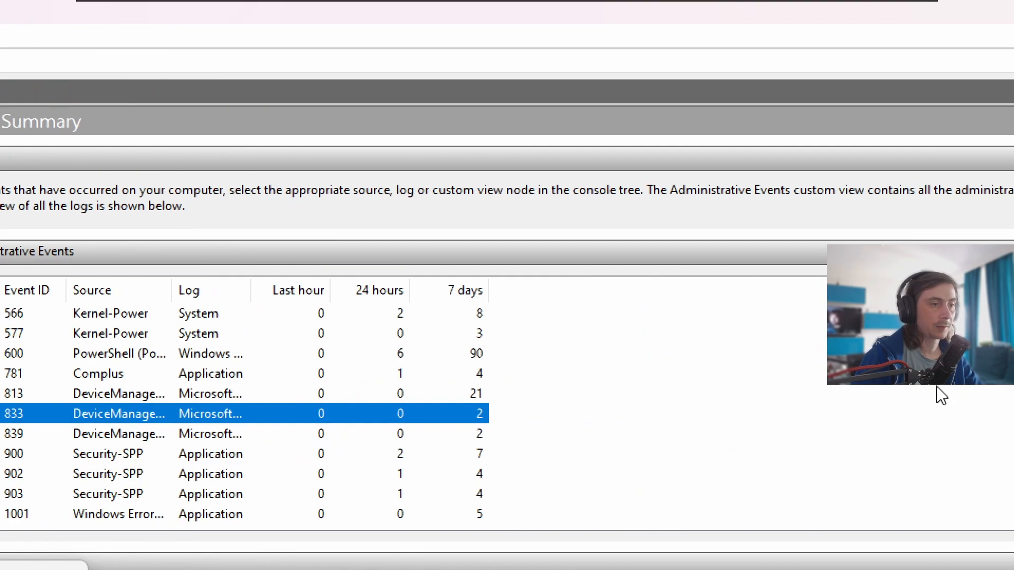
pyautogui.scroll(10, 163, 406)
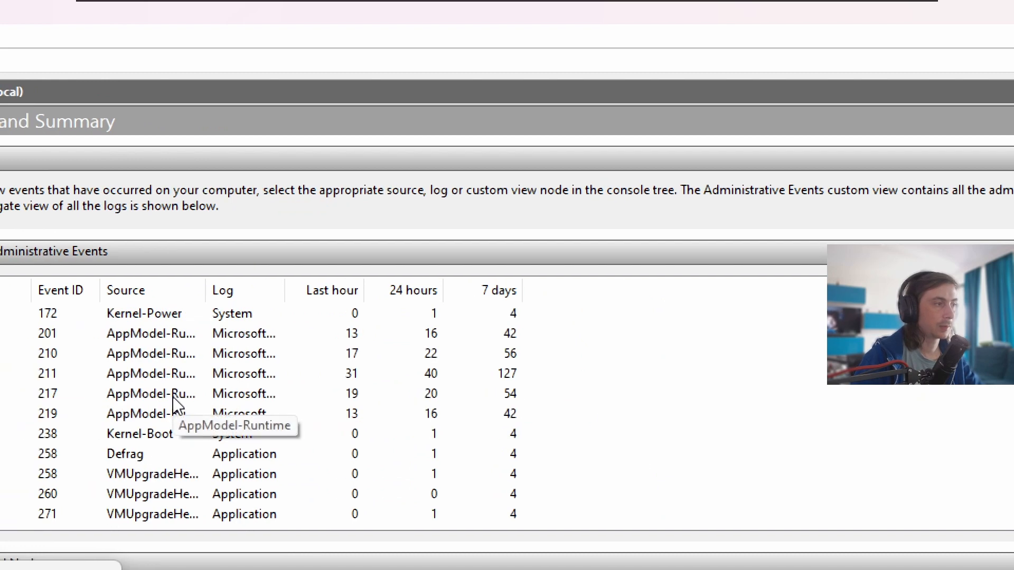
pyautogui.scroll(-8, 175, 402)
pyautogui.scroll(-3, 175, 403)
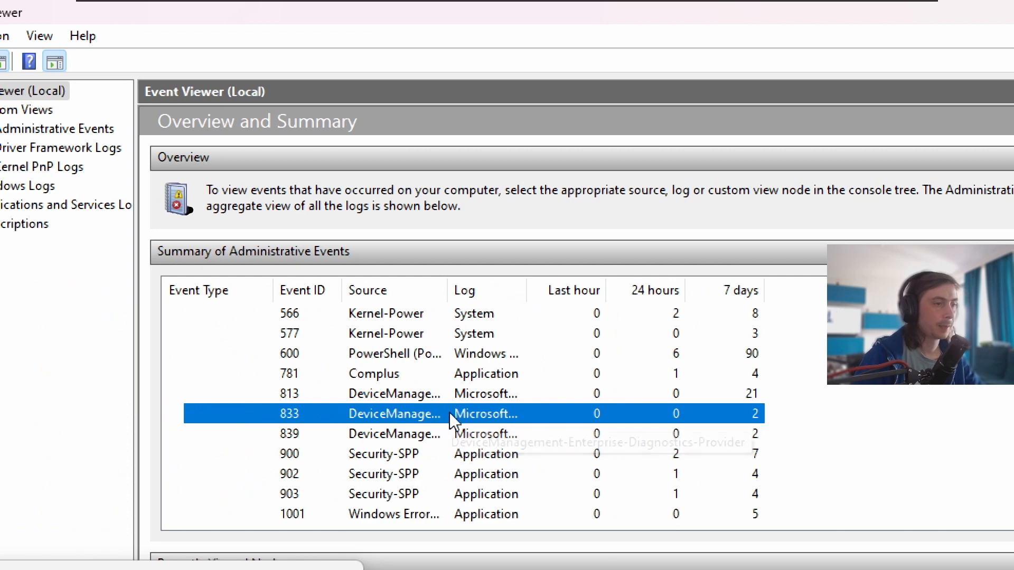
# Step: Widen the Source column in the Summary of Administrative Events and look through the higher-numbered Information events by full source name
pyautogui.moveTo(446, 294); pyautogui.dragTo(770, 295)
pyautogui.scroll(-11, 625, 364)
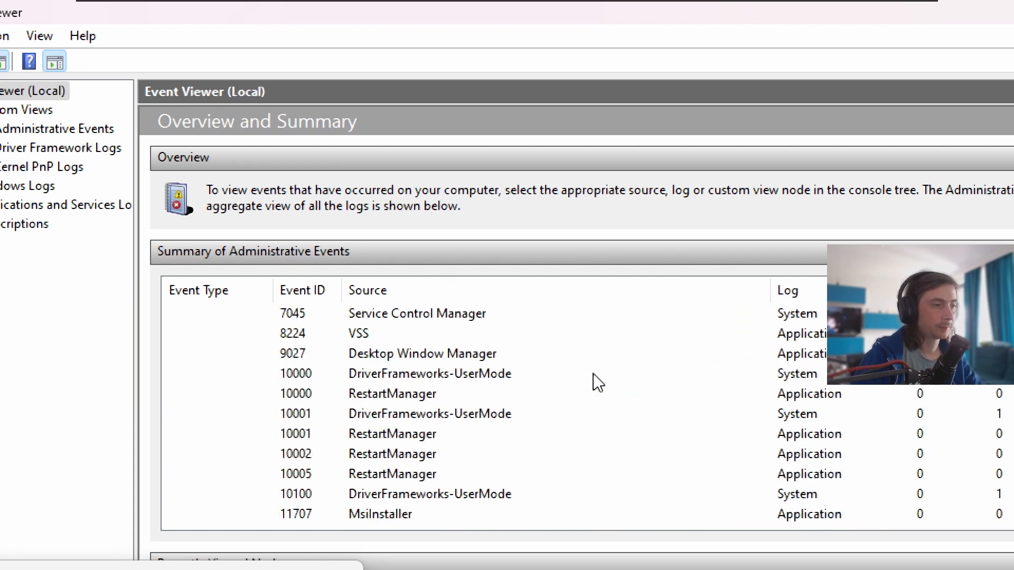
pyautogui.scroll(-7, 596, 383)
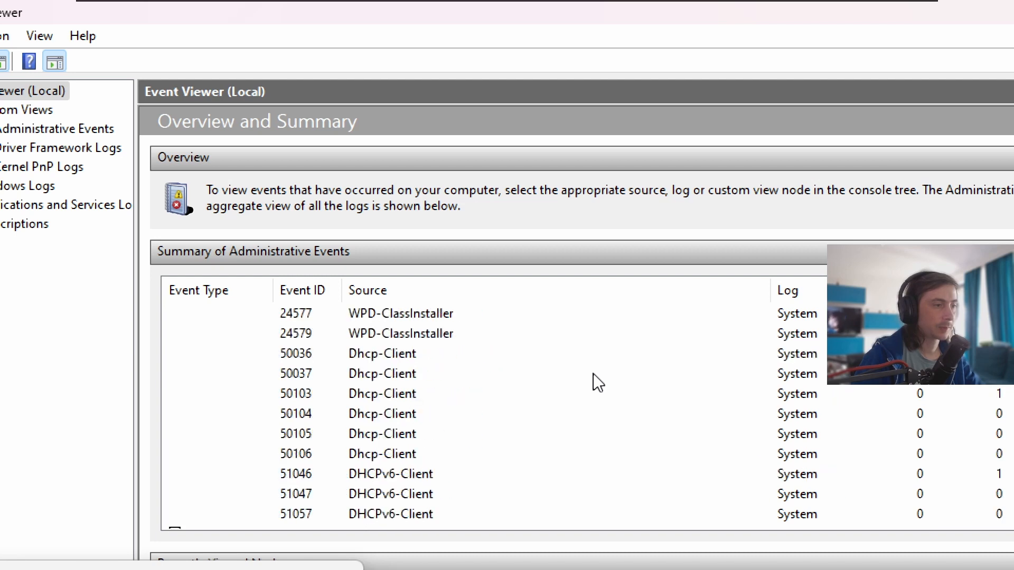
pyautogui.scroll(5, 597, 382)
pyautogui.scroll(6, 597, 382)
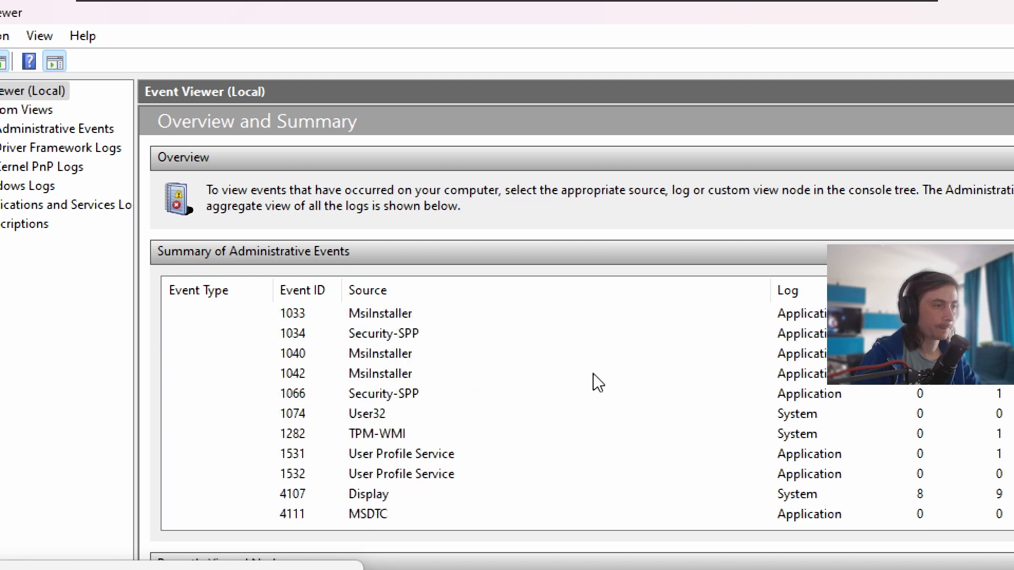
pyautogui.scroll(-2, 597, 382)
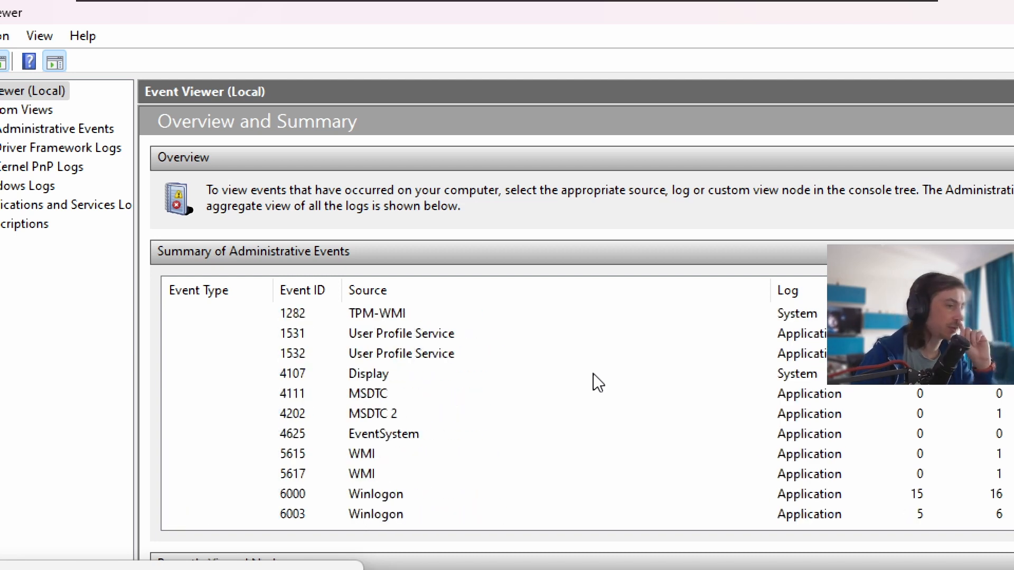
pyautogui.scroll(-3, 596, 382)
pyautogui.scroll(9, 596, 382)
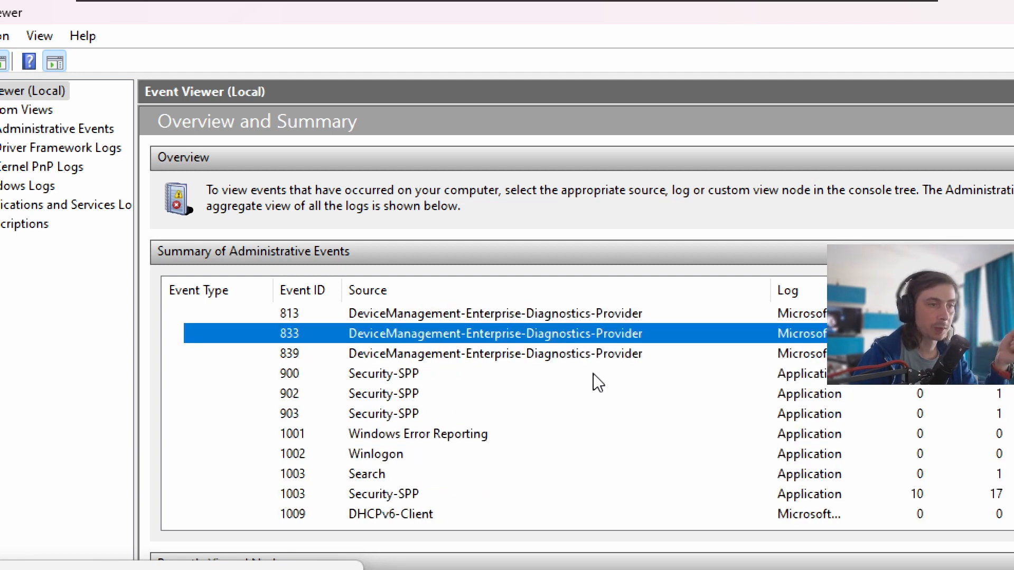
# Step: Look through the lower-numbered Information events, from Kernel-General event 1 through the DeviceSetupManager entries
pyautogui.scroll(5, 597, 382)
pyautogui.scroll(4, 597, 382)
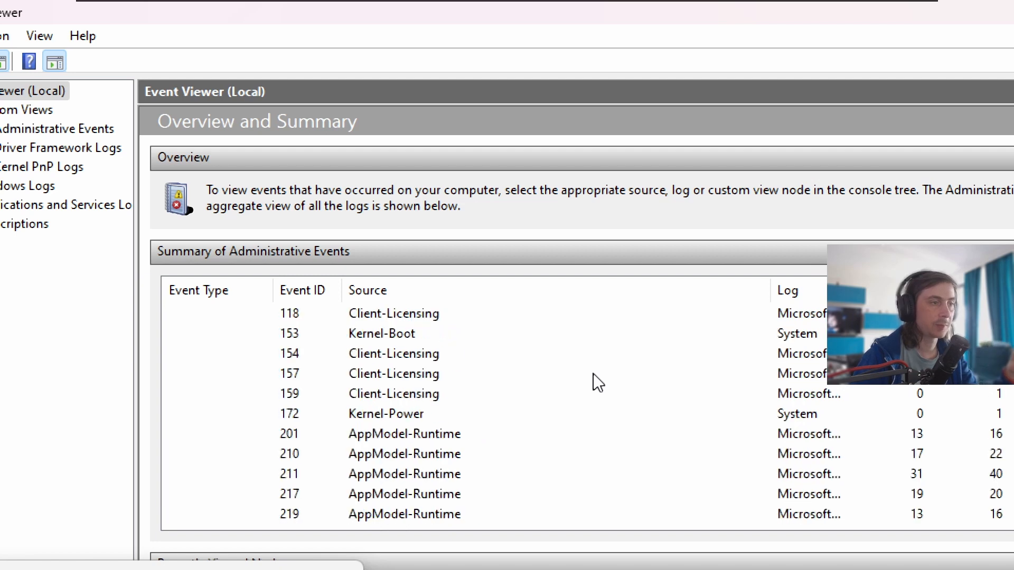
pyautogui.scroll(4, 597, 383)
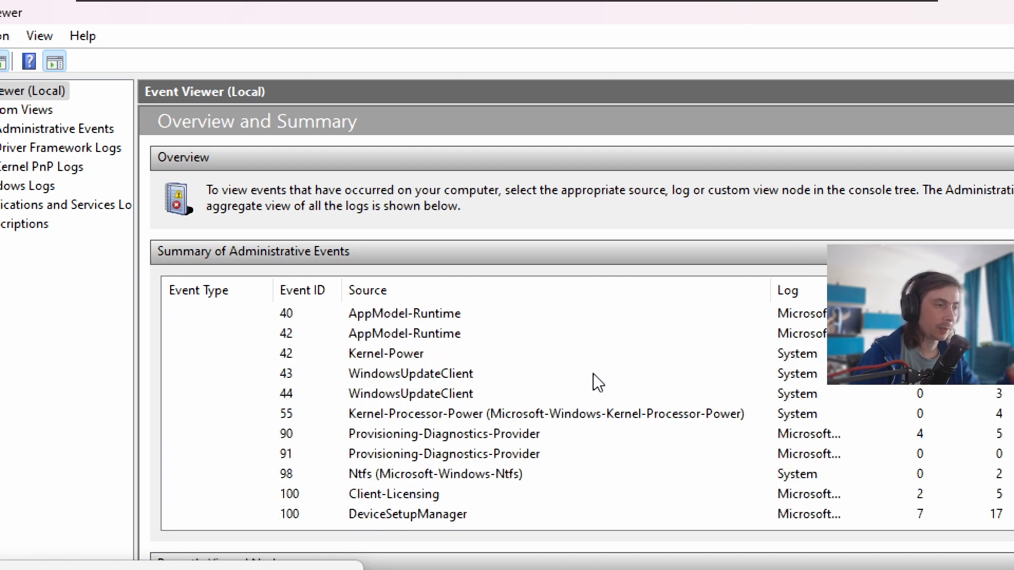
pyautogui.scroll(5, 596, 382)
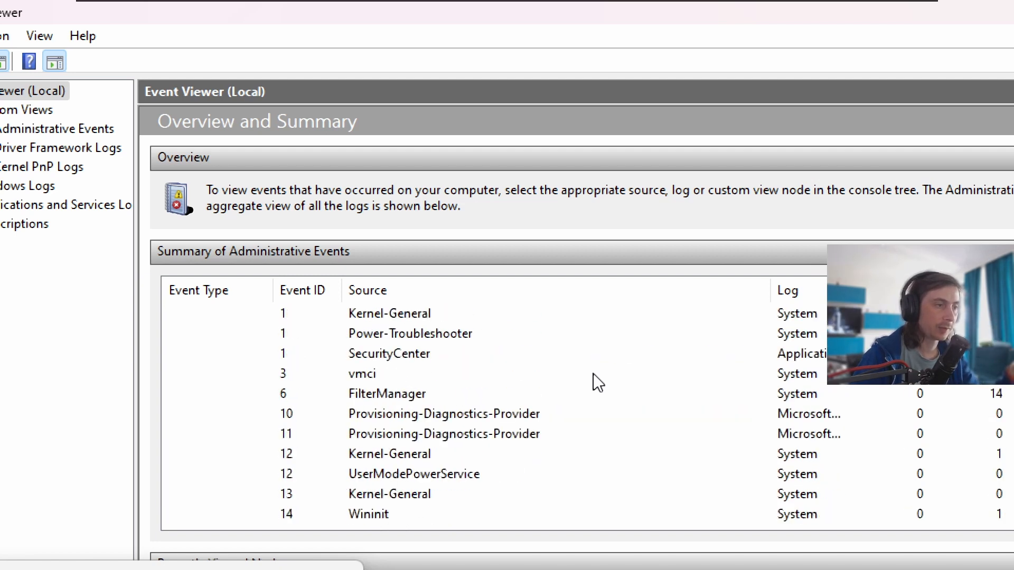
pyautogui.scroll(2, 598, 383)
pyautogui.scroll(-6, 596, 382)
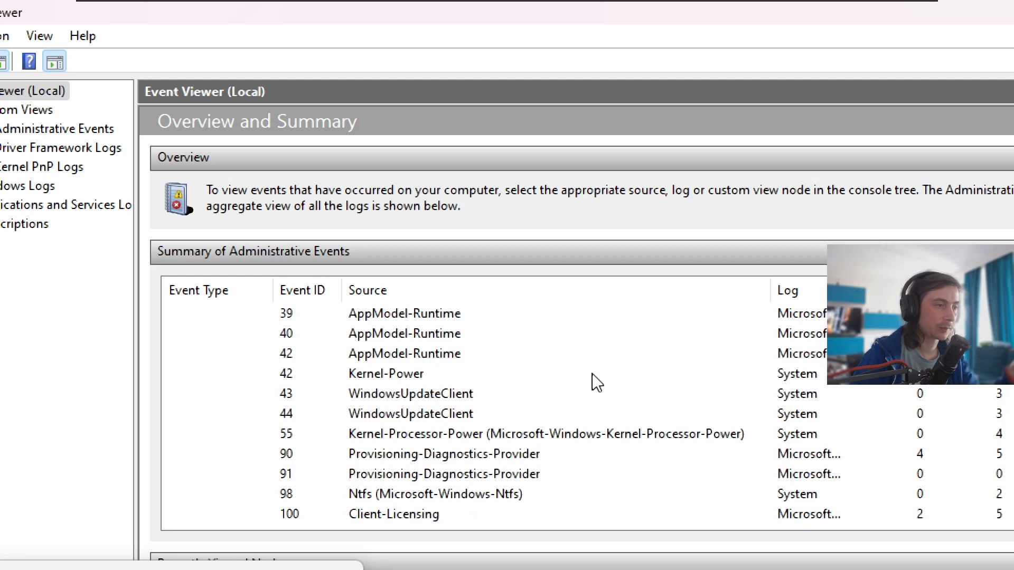
pyautogui.scroll(-4, 596, 383)
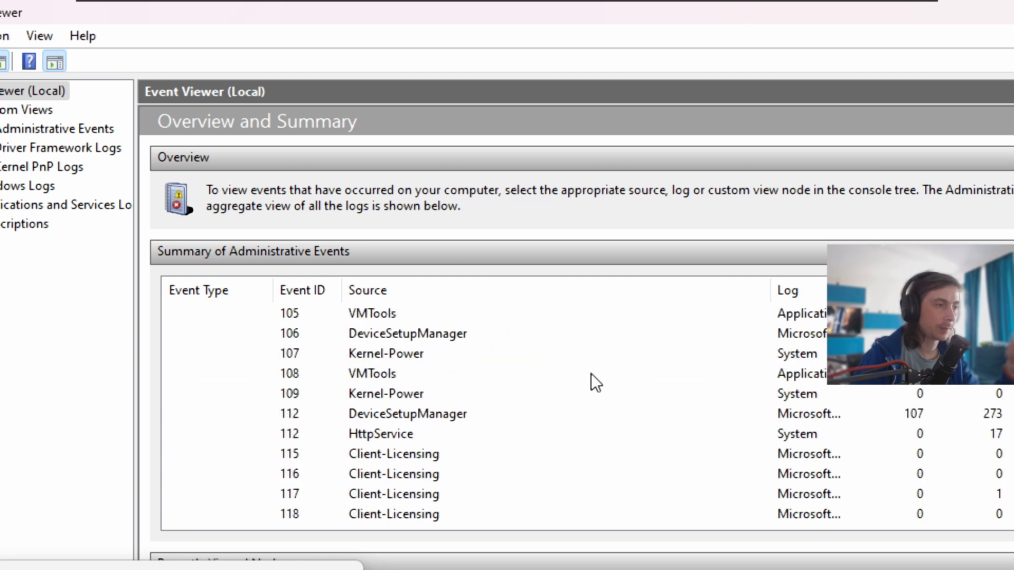
# Step: Find DeviceSetupManager event 112 in the summary and view all instances of it
pyautogui.scroll(-4, 595, 381)
pyautogui.scroll(3, 570, 384)
pyautogui.click(471, 356)
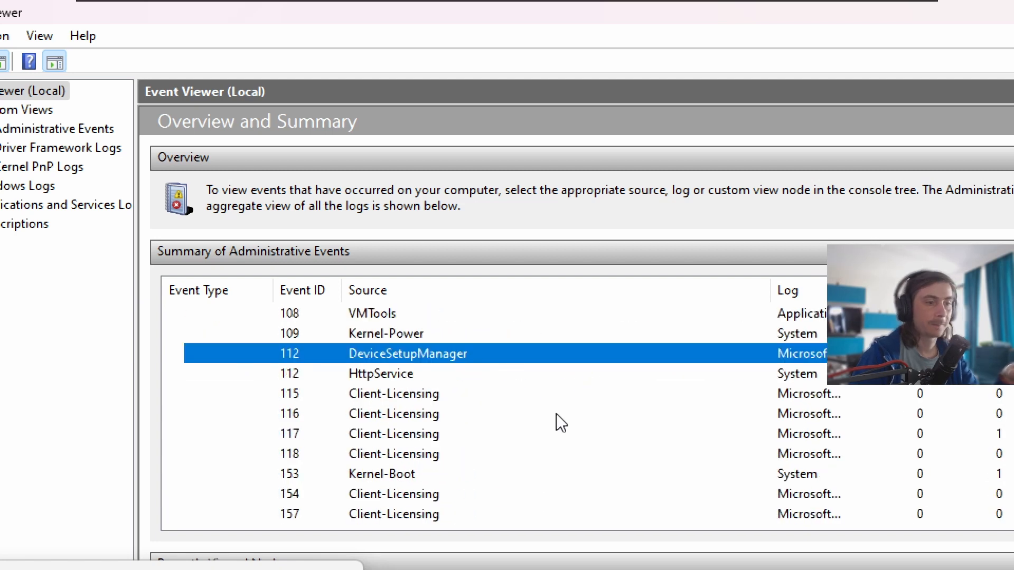
pyautogui.rightClick(437, 358)
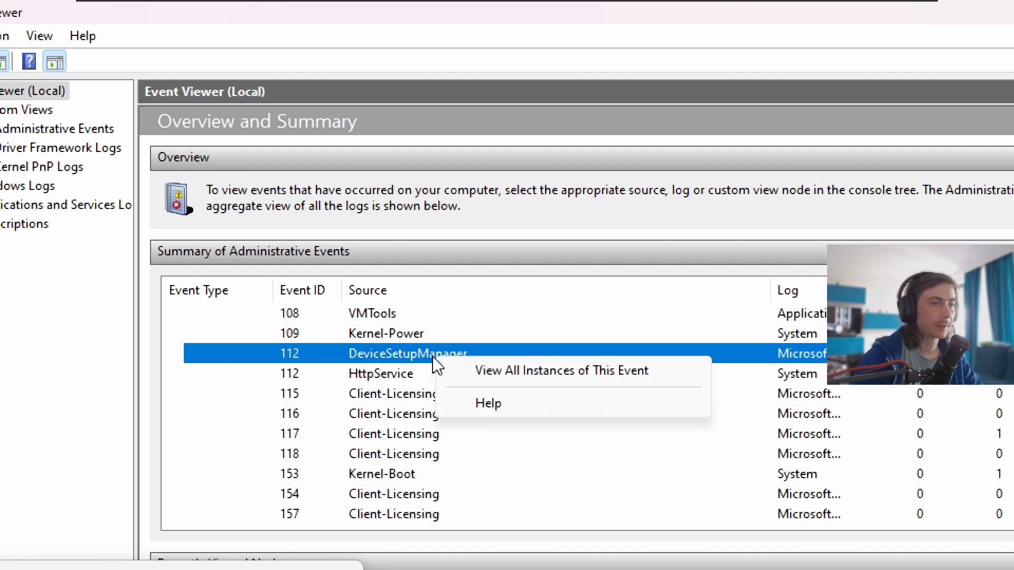
pyautogui.click(486, 372)
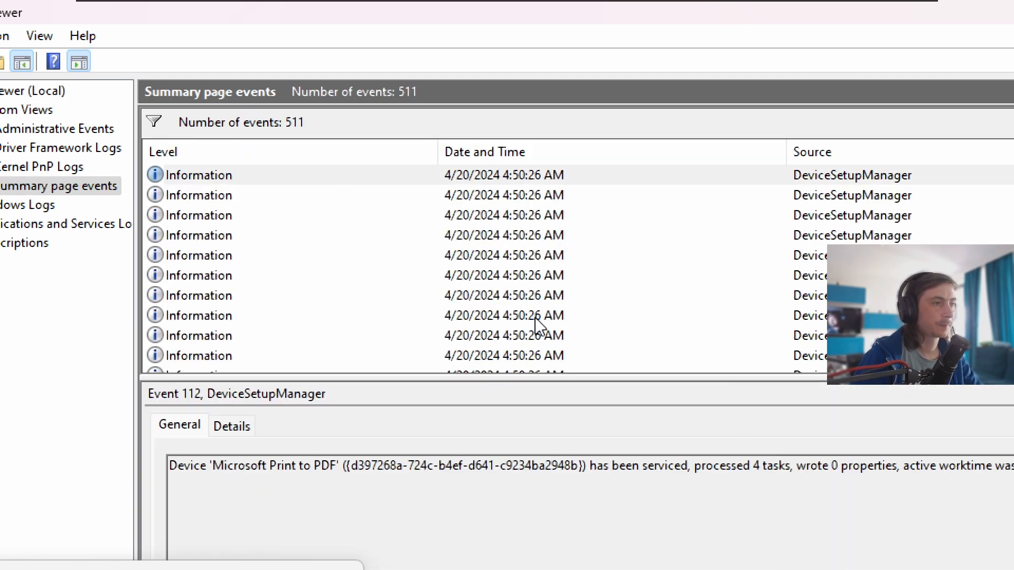
# Step: Examine the USB Root Hub and VMware Virtual USB Hub instances of event 112, including the available event actions and the Event ID
pyautogui.click(402, 293)
pyautogui.rightClick(402, 293)
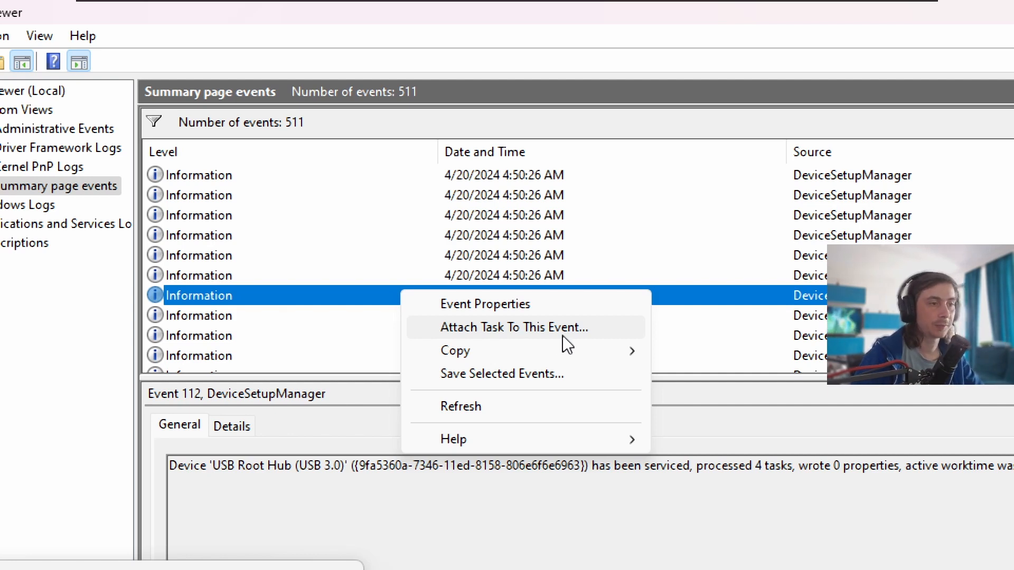
pyautogui.click(515, 257)
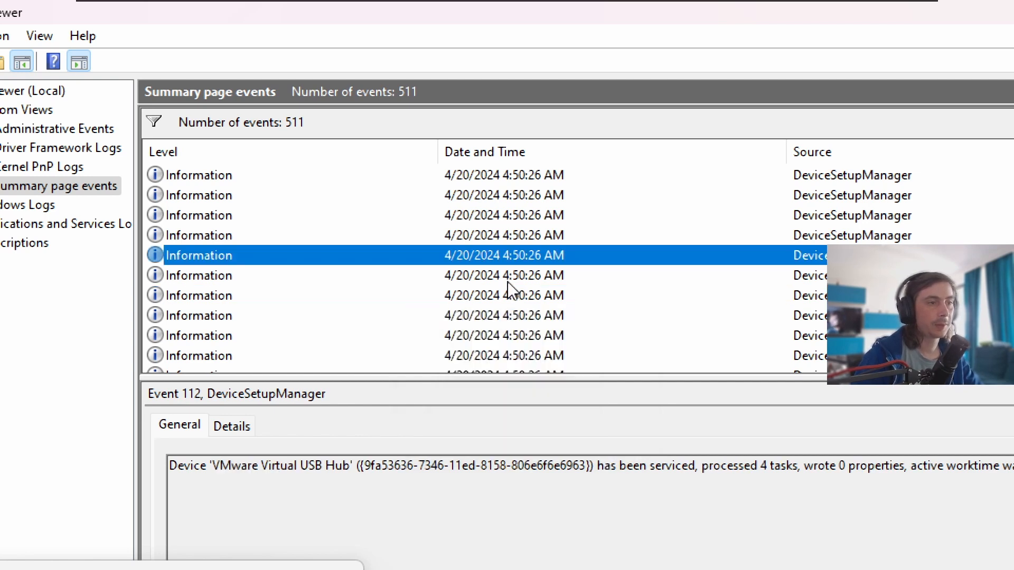
pyautogui.click(507, 297)
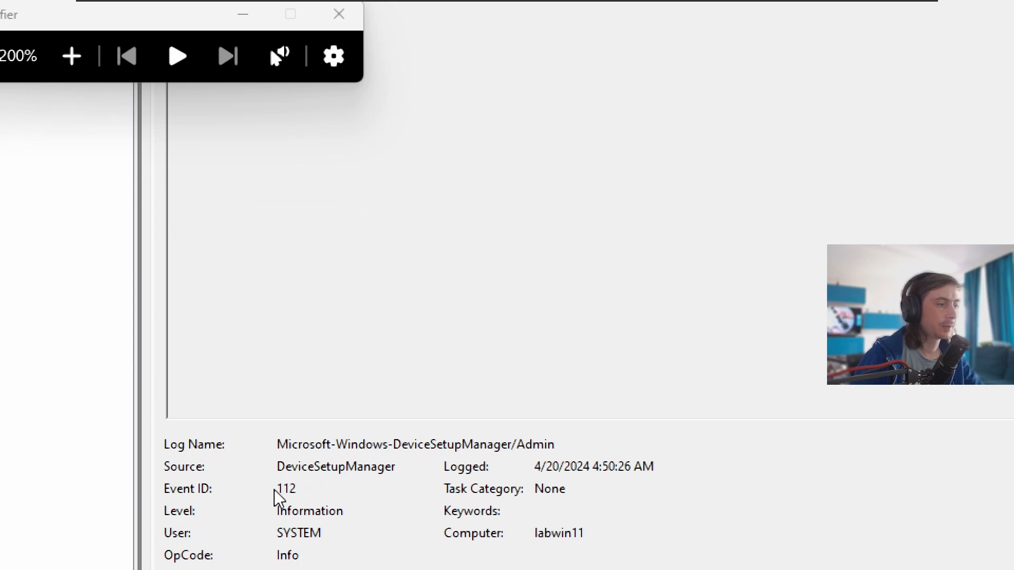
pyautogui.moveTo(300, 488); pyautogui.dragTo(276, 489)
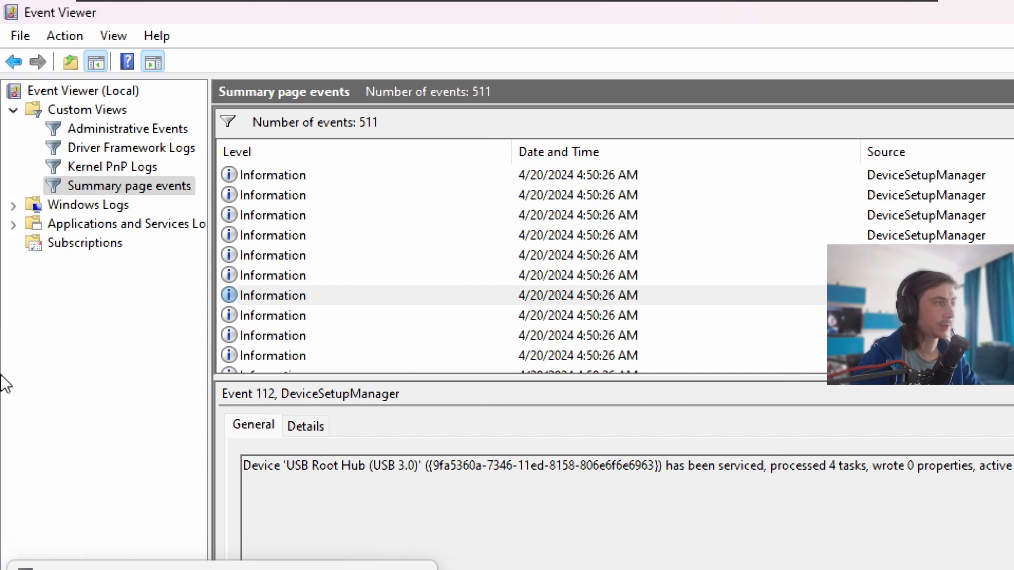
# Step: Open the Kernel PnP Logs custom view and inspect an Information event on its first page
pyautogui.click(109, 166)
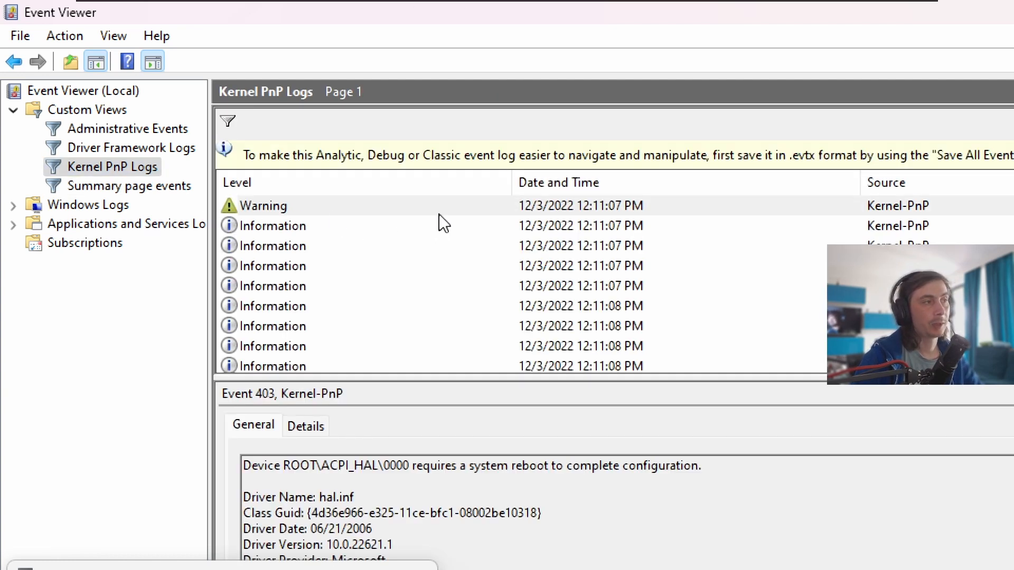
pyautogui.click(544, 286)
pyautogui.scroll(-1, 581, 291)
pyautogui.scroll(-1, 583, 290)
pyautogui.scroll(2, 586, 296)
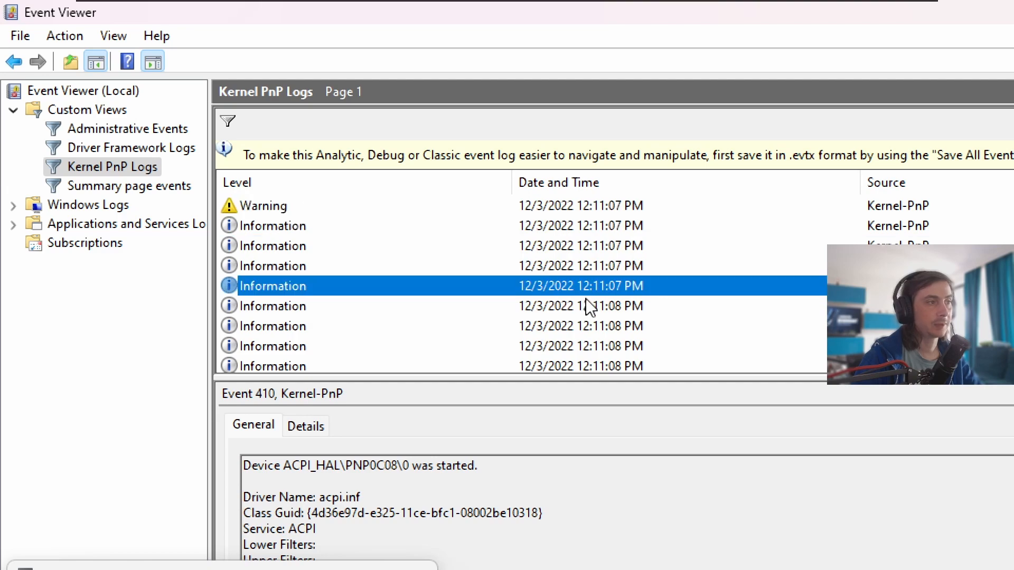
# Step: Advance to the last page of the Kernel PnP Logs and read the descriptions of several Kernel-PnP device removal events
pyautogui.click(632, 132)
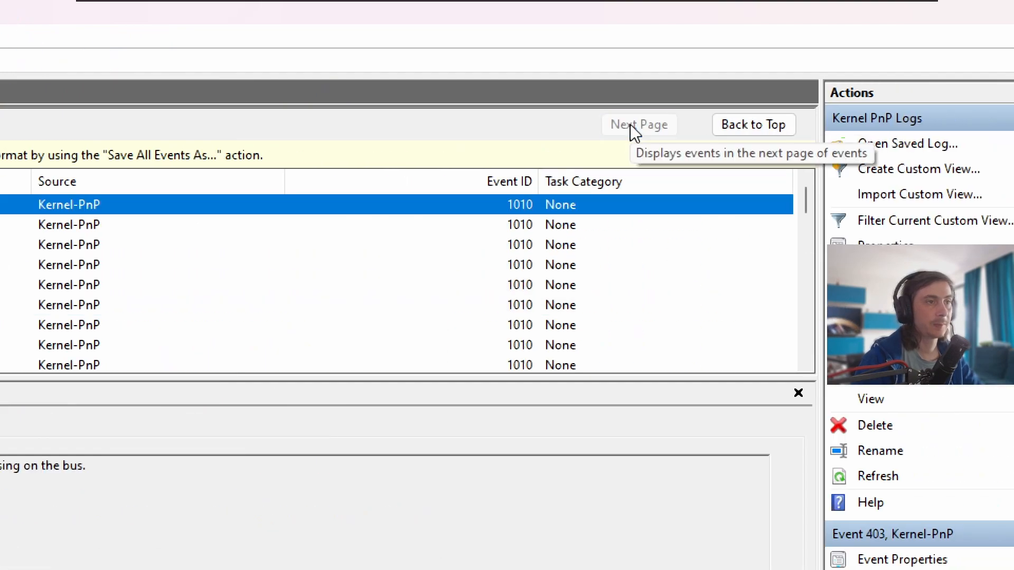
pyautogui.click(520, 288)
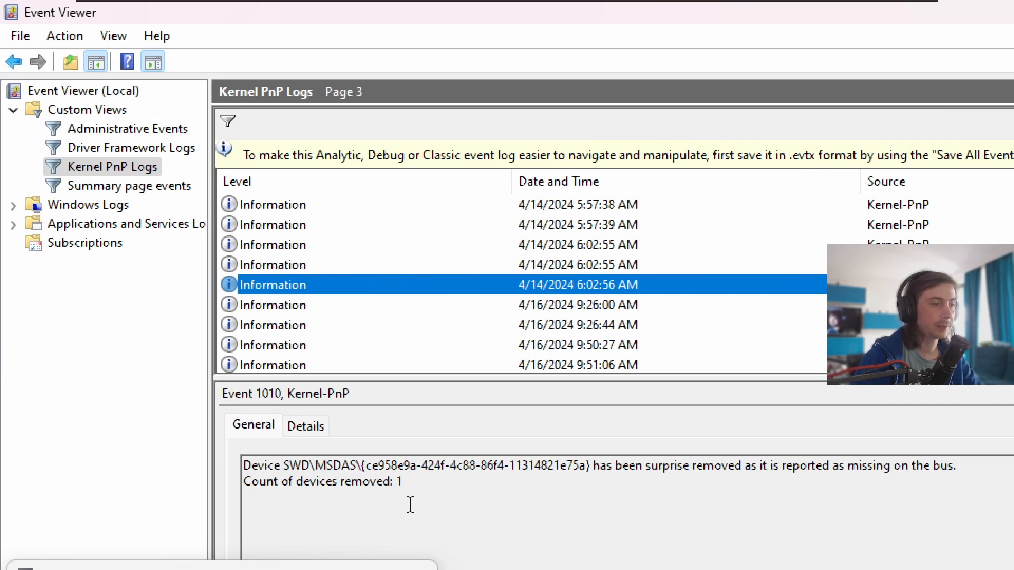
pyautogui.moveTo(411, 505); pyautogui.dragTo(231, 458)
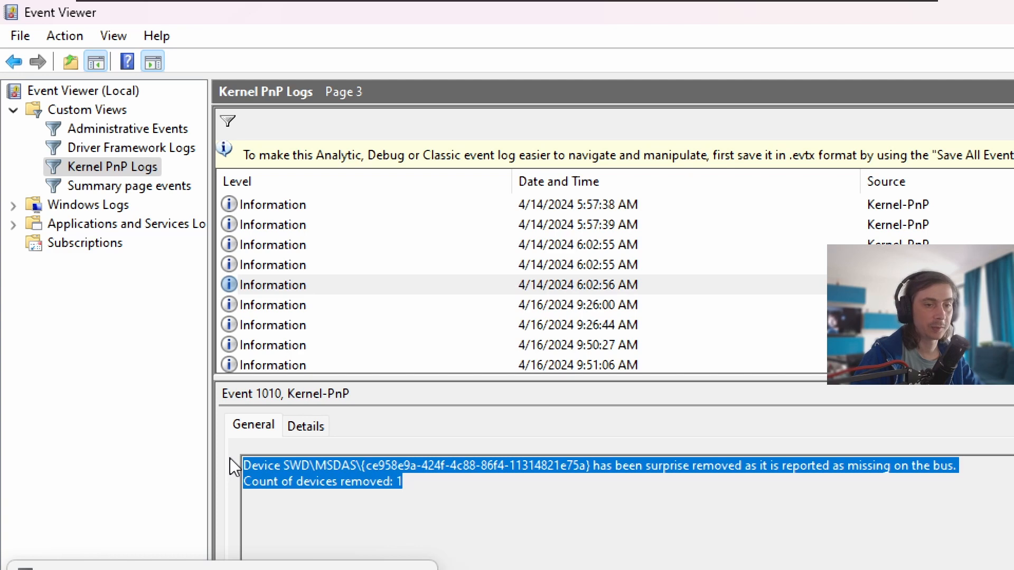
pyautogui.click(611, 496)
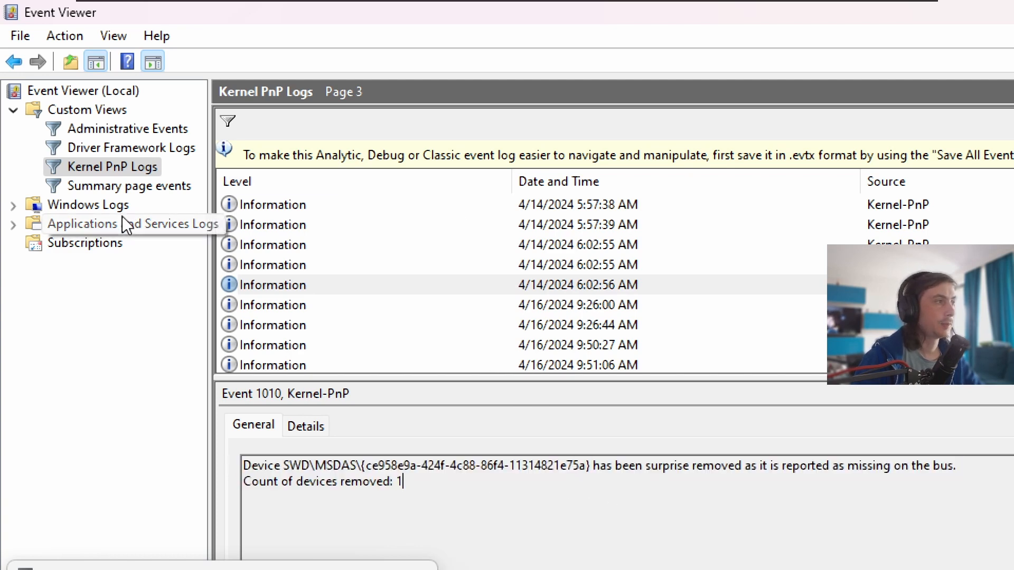
pyautogui.click(375, 249)
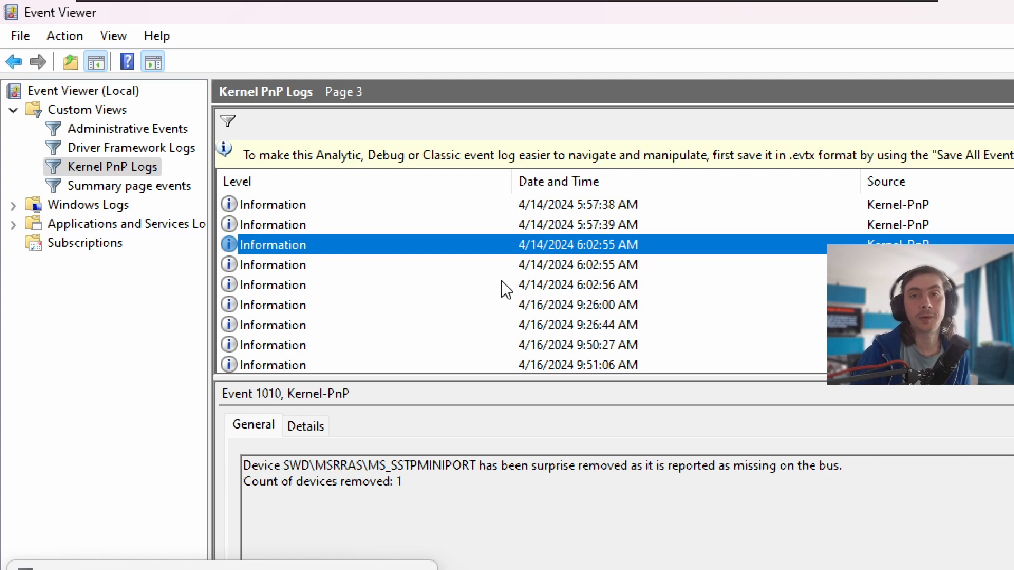
pyautogui.click(667, 284)
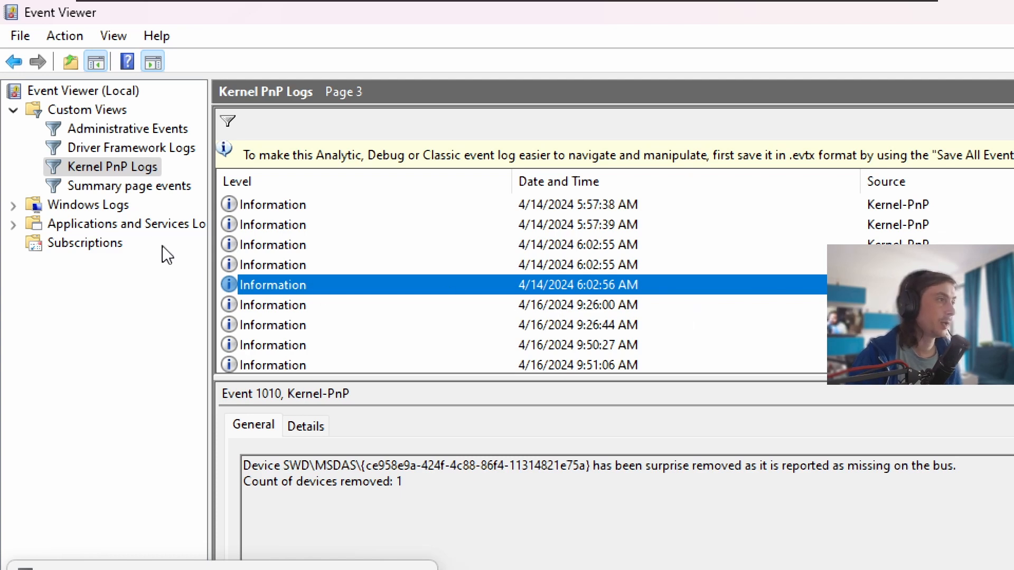
# Step: Check the Driver Framework Logs, return to the Kernel PnP Logs and examine the actions available for an Information event
pyautogui.click(163, 152)
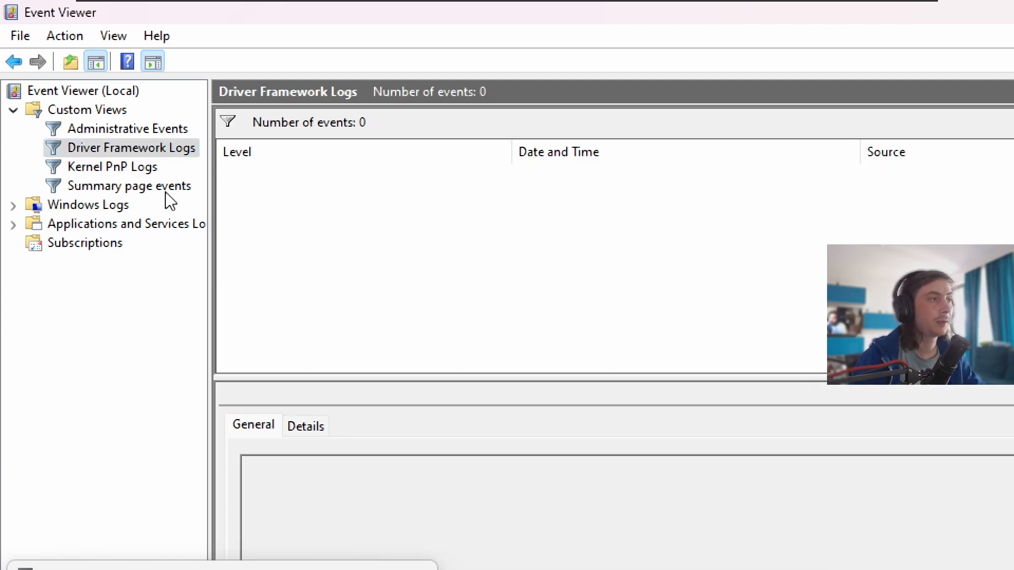
pyautogui.click(129, 167)
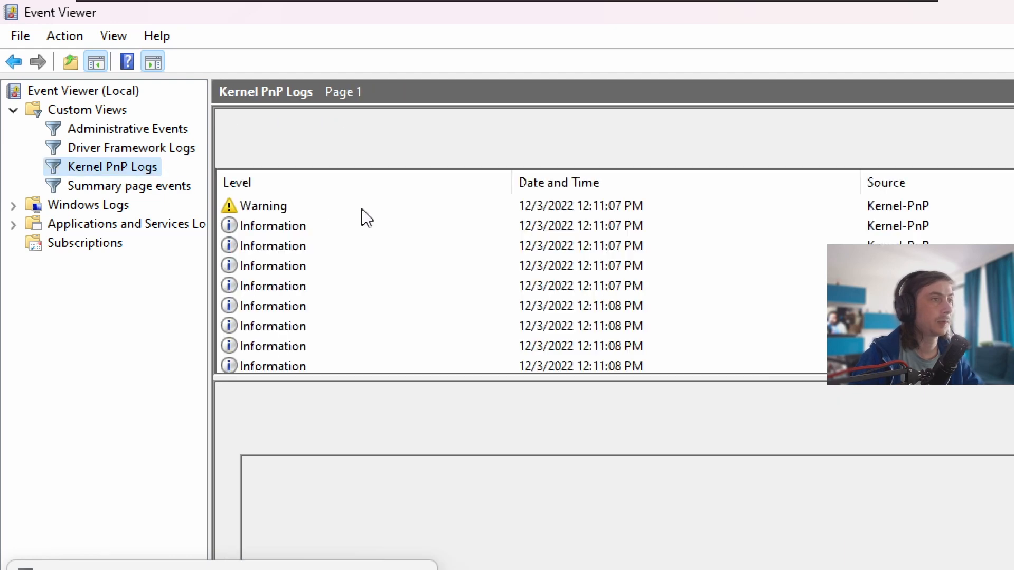
pyautogui.click(515, 245)
pyautogui.rightClick(553, 249)
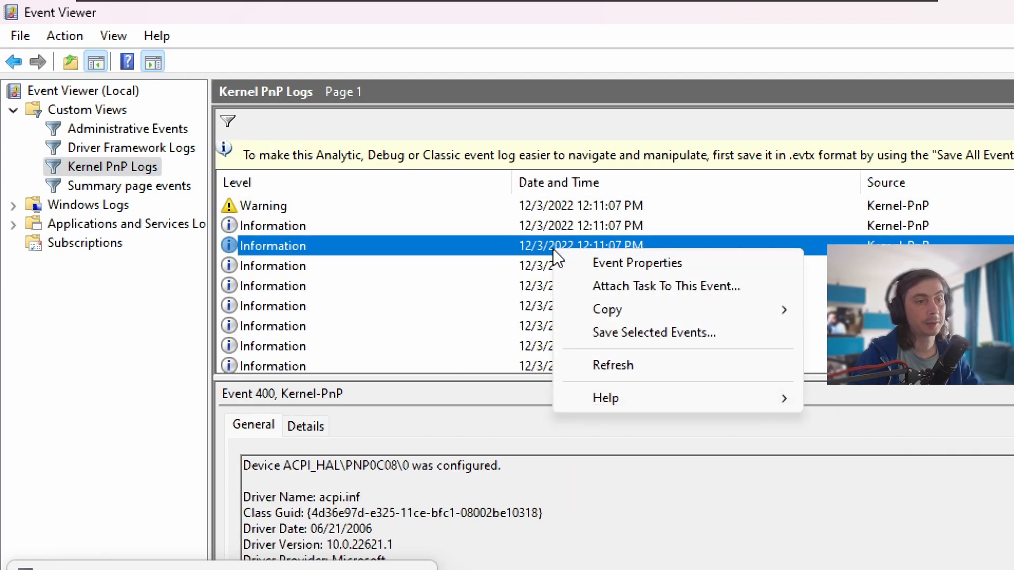
pyautogui.click(490, 285)
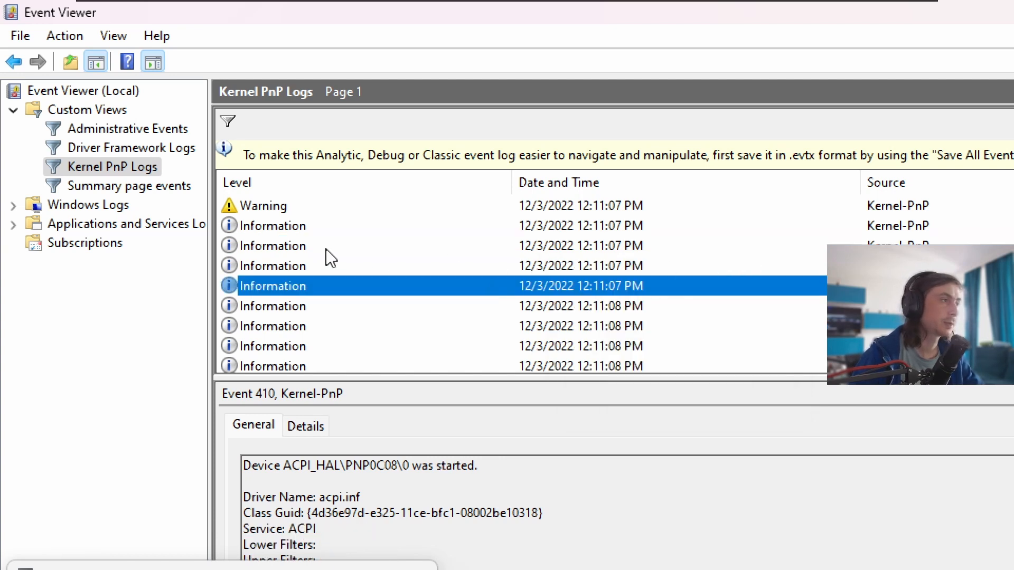
# Step: Reopen the Summary page events view and examine the log name, source and ID of the DeviceSetupManager event
pyautogui.click(171, 195)
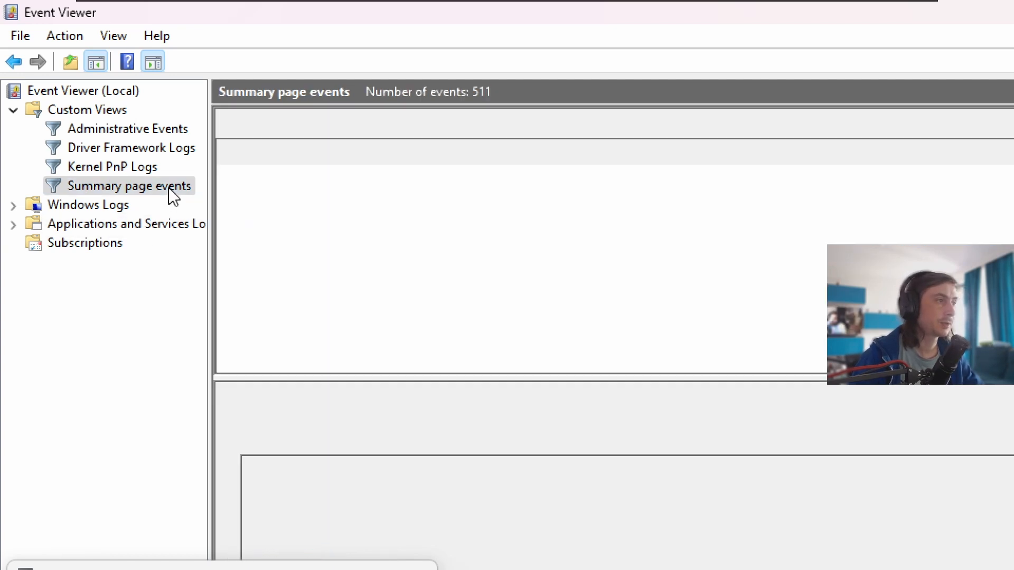
pyautogui.click(14, 206)
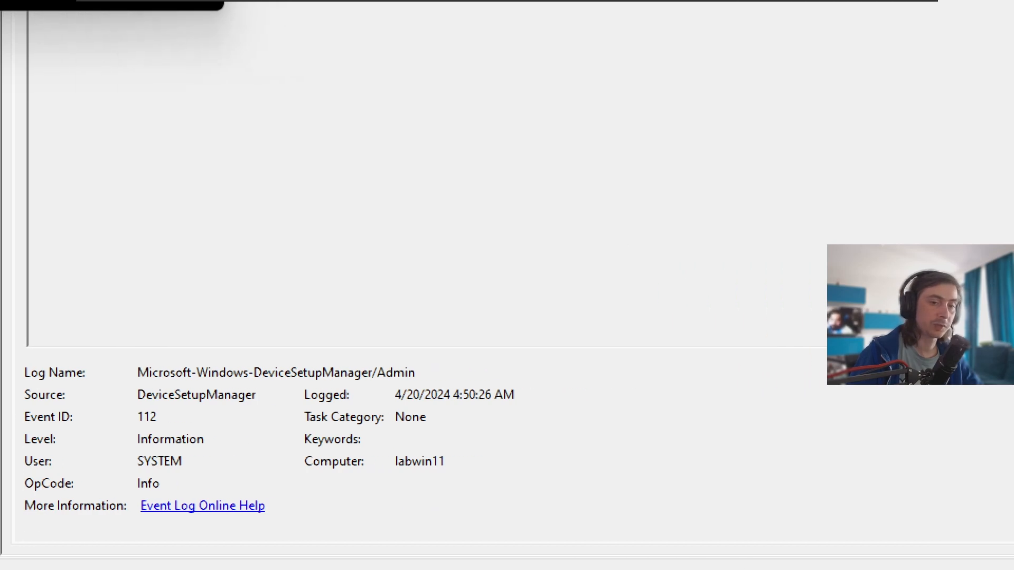
# Step: Switch to Task Scheduler and widen the Name column of the Mozilla folder's task list to read the Firefox task names
pyautogui.hotkey('alt', 'Tab')
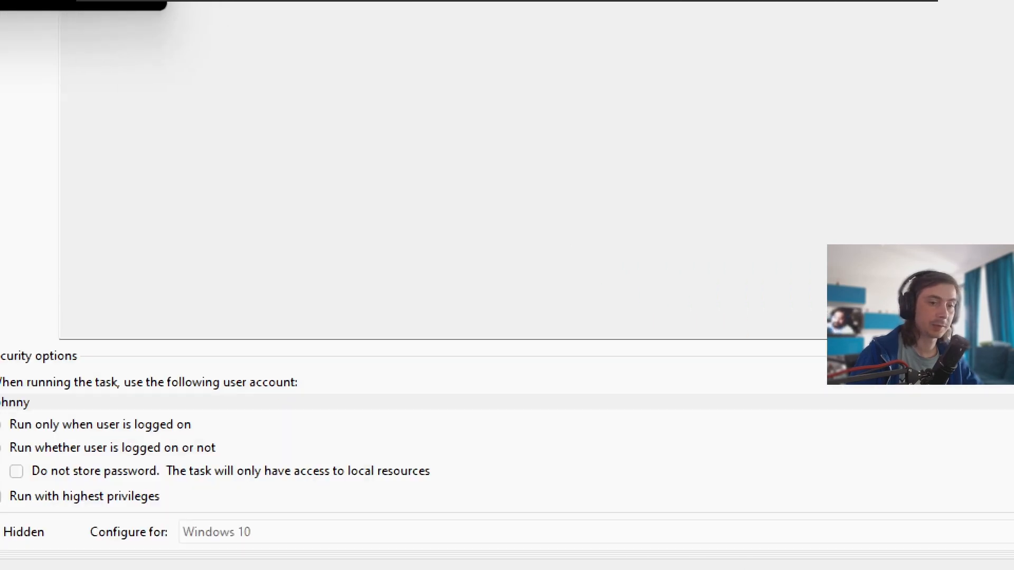
pyautogui.hotkey('alt', 'Tab')
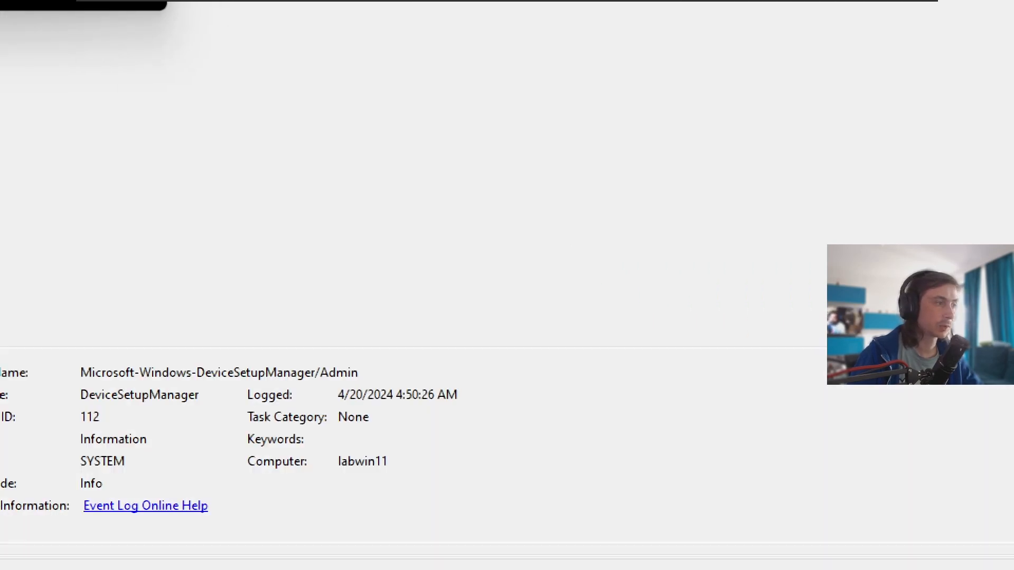
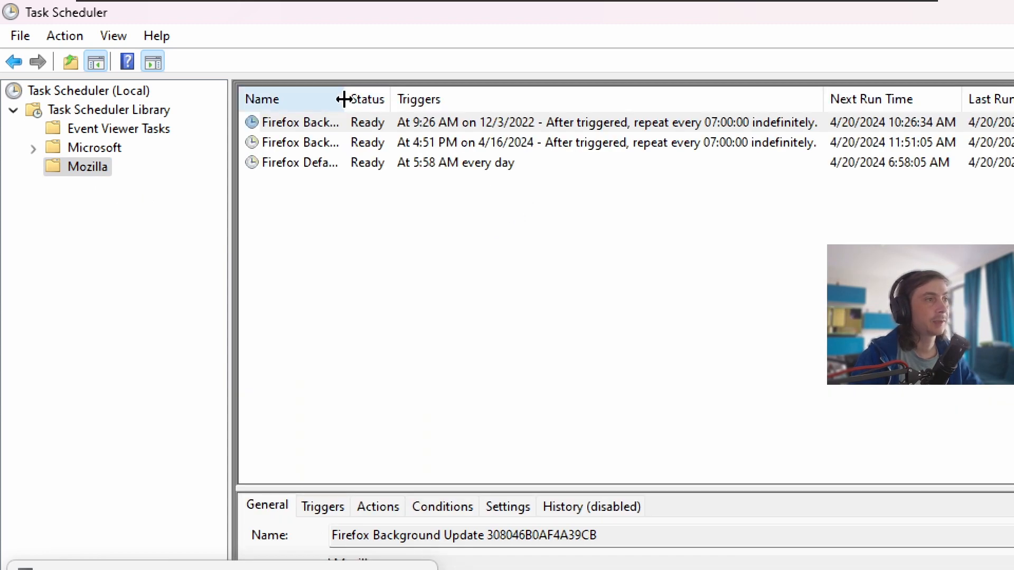
pyautogui.moveTo(344, 99); pyautogui.dragTo(444, 106)
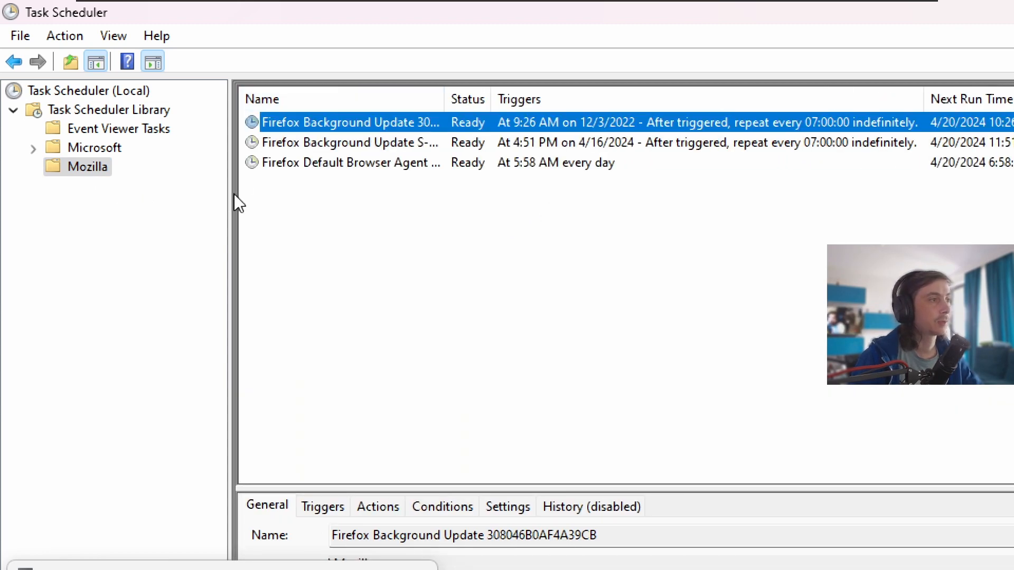
# Step: Narrow the folder tree, widen the Name column and open the properties of the Firefox Background Update task starting 4/16/2024
pyautogui.moveTo(226, 192); pyautogui.dragTo(126, 193)
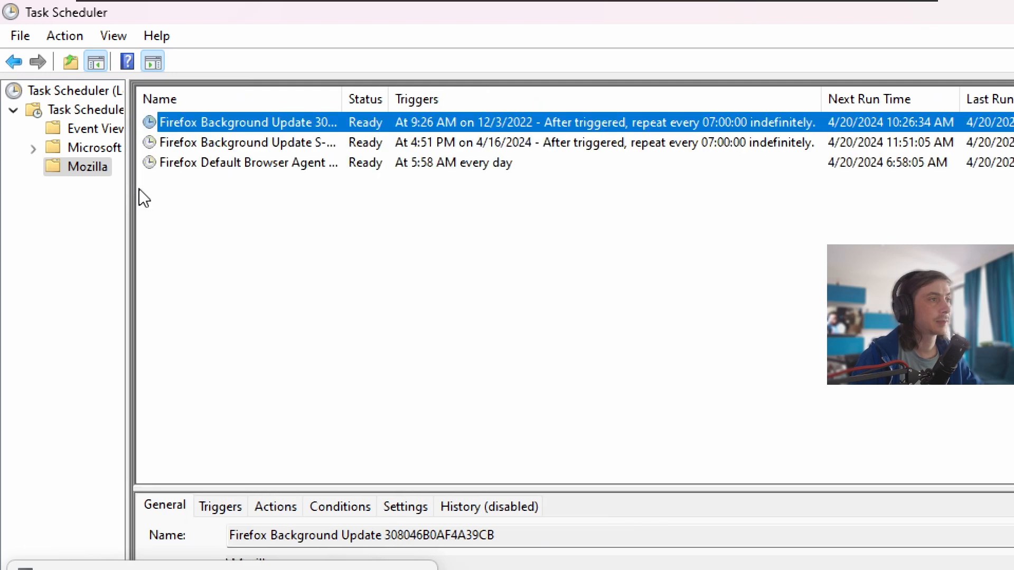
pyautogui.moveTo(339, 102); pyautogui.dragTo(561, 112)
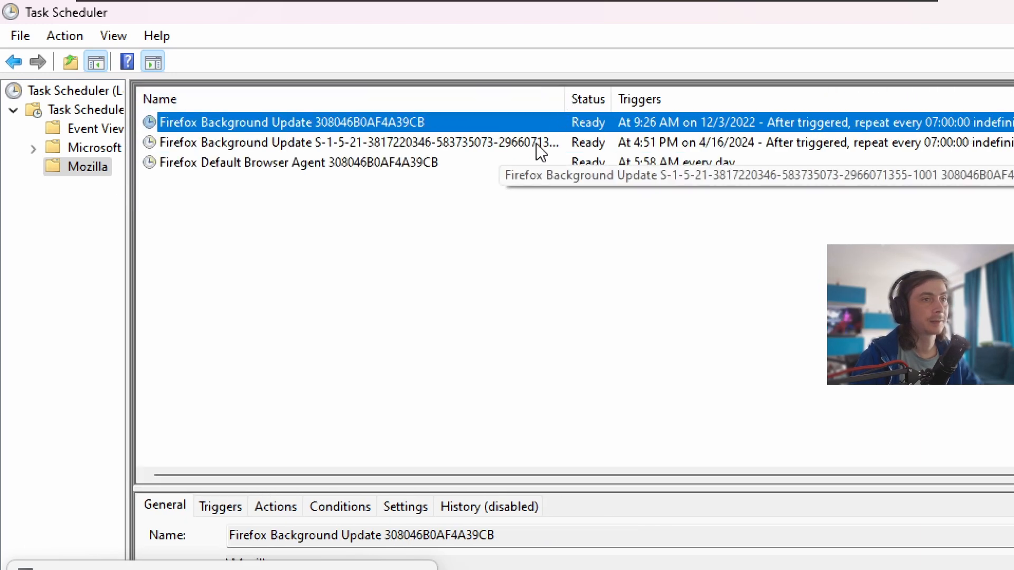
pyautogui.click(679, 146)
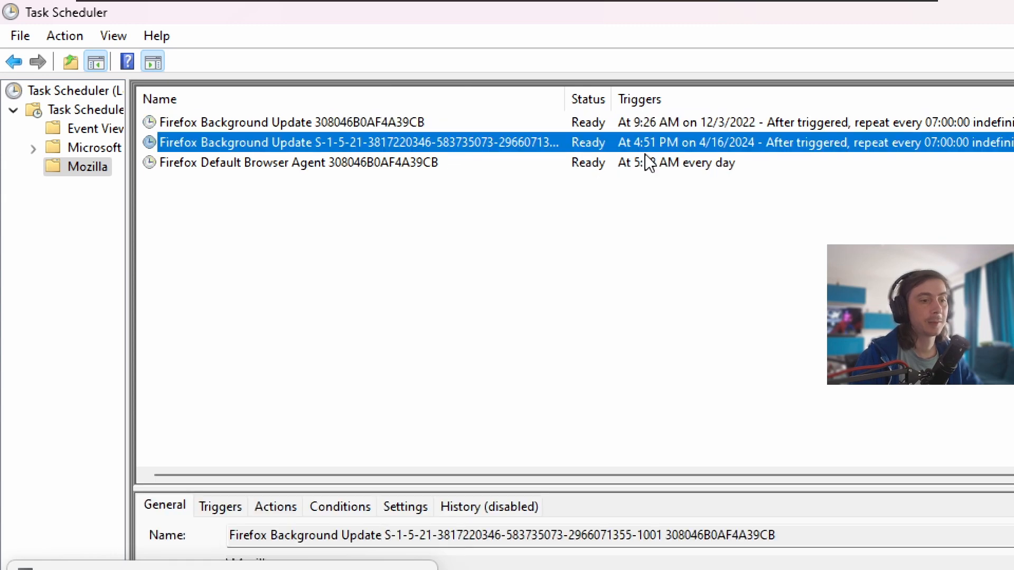
pyautogui.rightClick(345, 148)
pyautogui.click(416, 252)
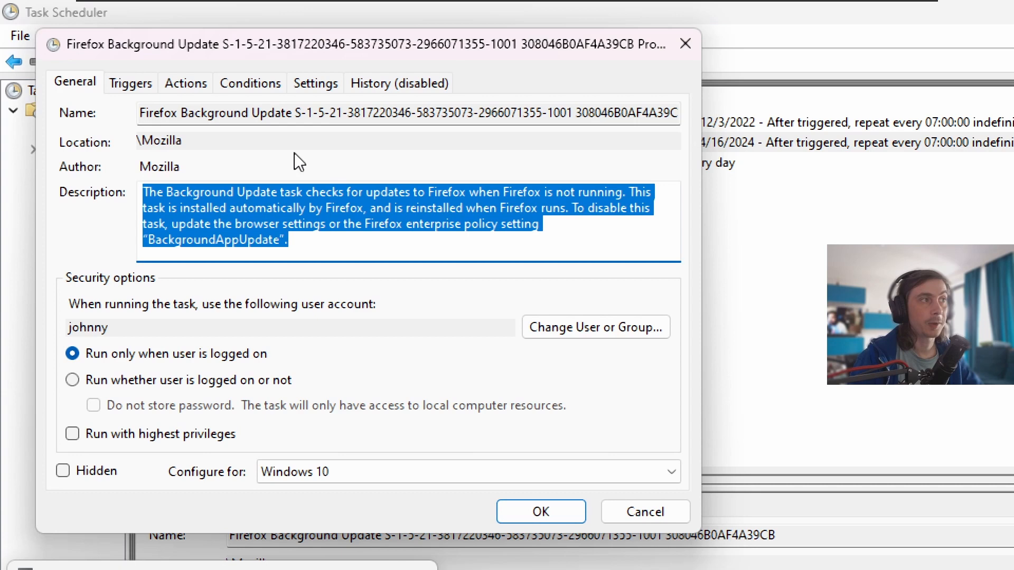
# Step: Examine the program path and arguments of the task's Start a program action, including backgroundupdate, and leave the action as is
pyautogui.click(187, 93)
pyautogui.click(296, 194)
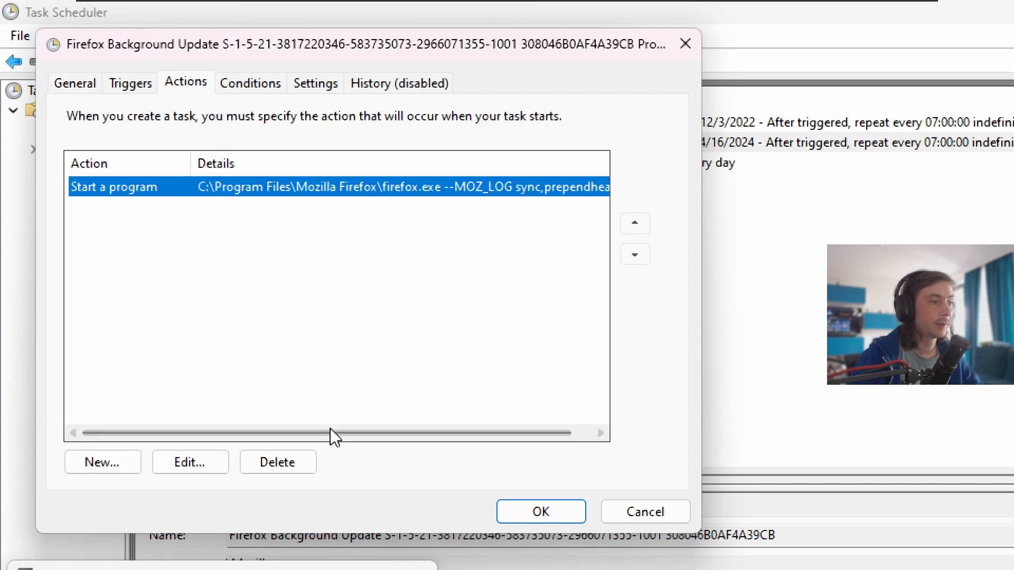
pyautogui.moveTo(331, 432); pyautogui.dragTo(419, 435)
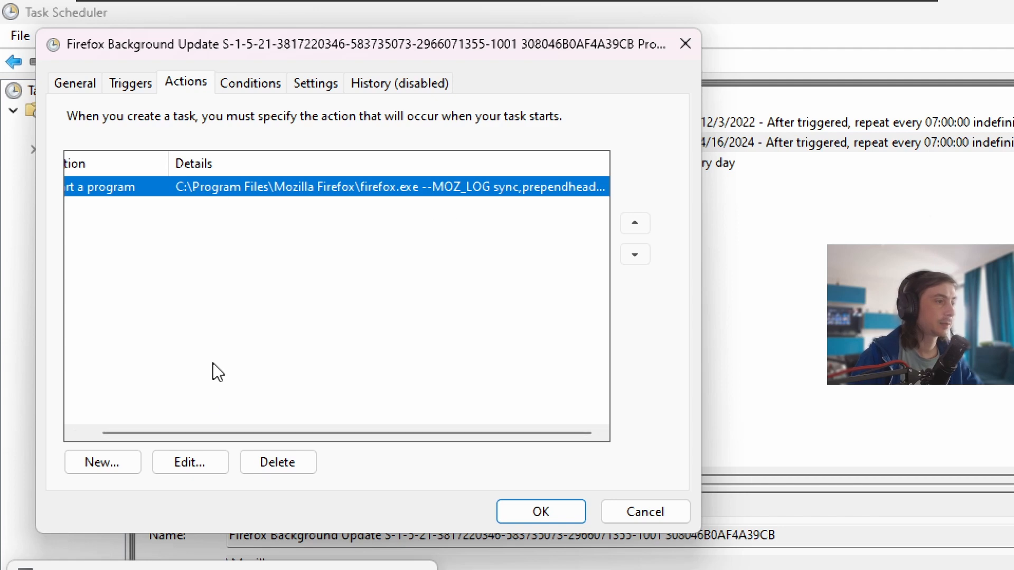
pyautogui.click(204, 465)
pyautogui.moveTo(909, 351); pyautogui.dragTo(305, 109)
pyautogui.moveTo(520, 308); pyautogui.dragTo(666, 313)
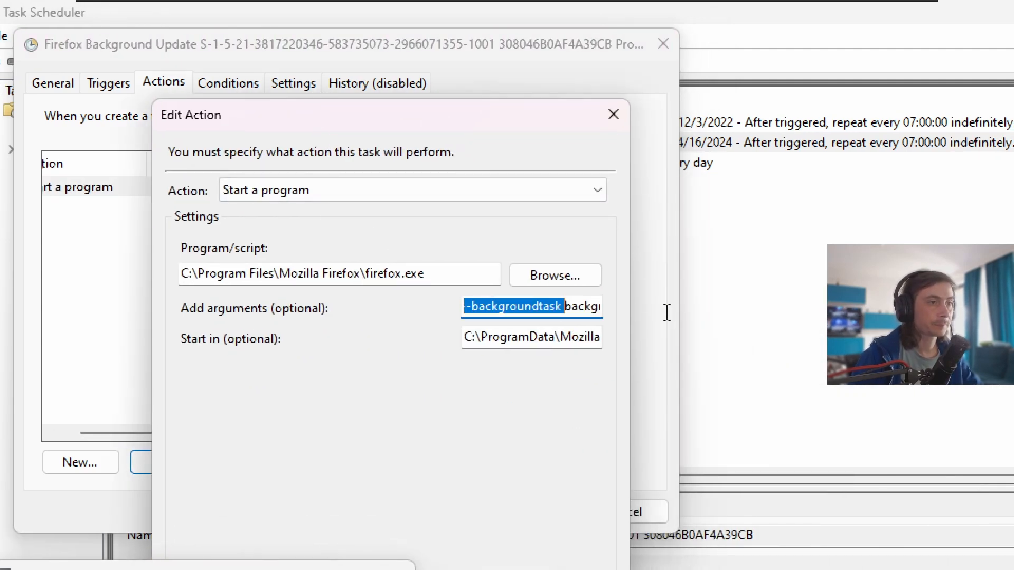
pyautogui.click(585, 307)
pyautogui.moveTo(565, 307); pyautogui.dragTo(625, 309)
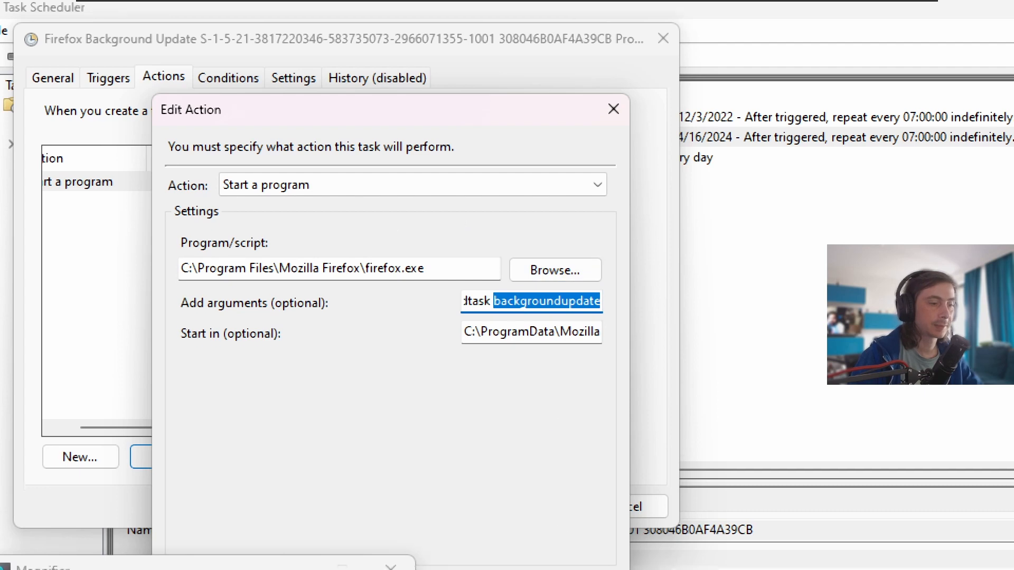
pyautogui.click(554, 563)
# Step: Examine the schedule and repeat settings of the task's one-time trigger, and close the task properties without changes
pyautogui.click(60, 65)
pyautogui.click(110, 66)
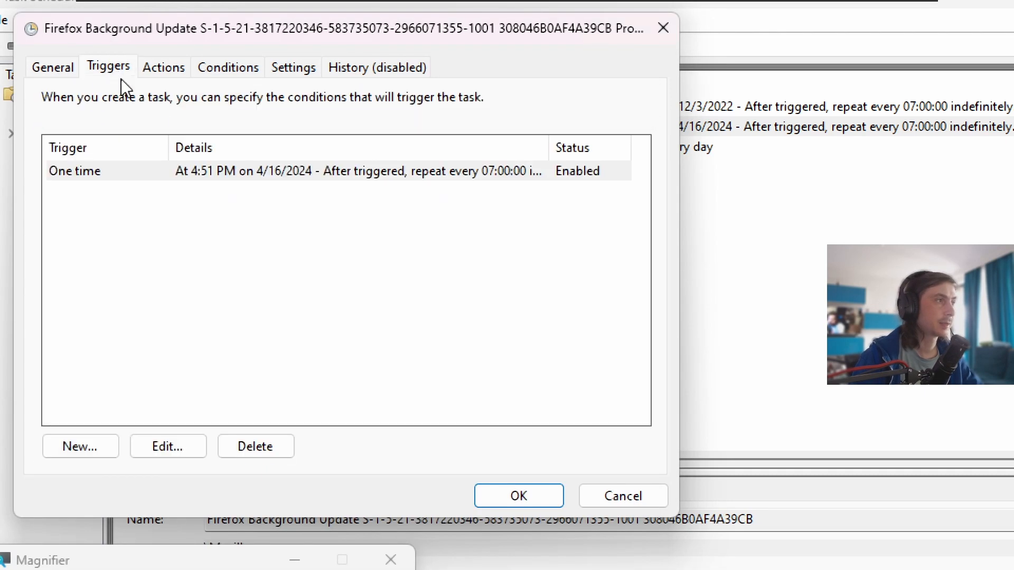
pyautogui.click(218, 178)
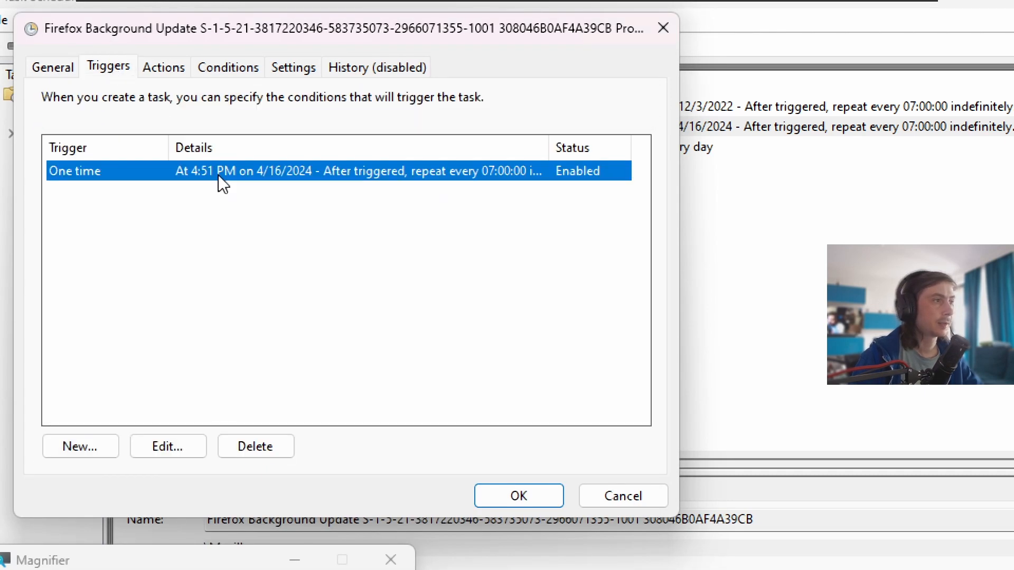
pyautogui.click(184, 443)
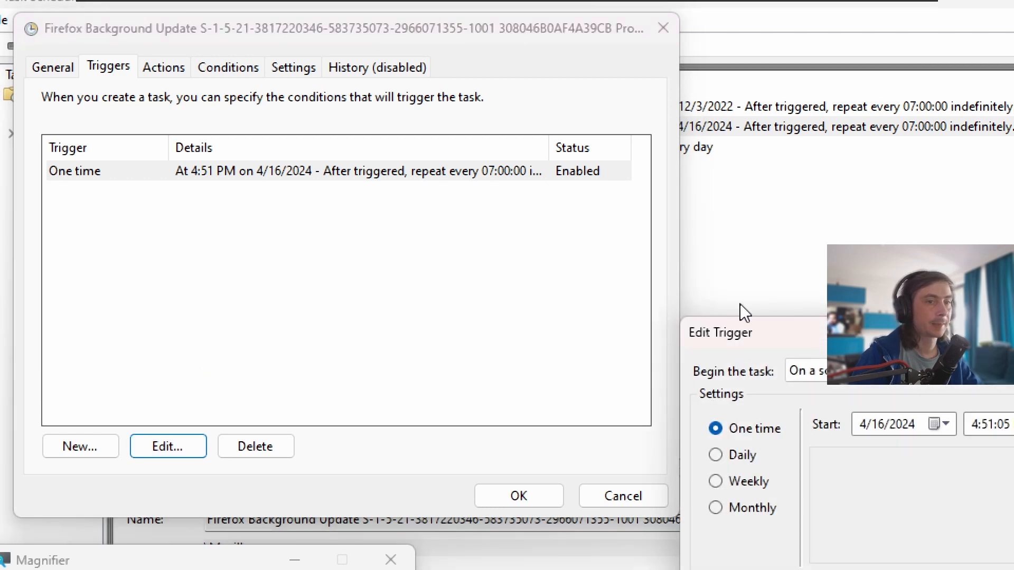
pyautogui.moveTo(869, 332); pyautogui.dragTo(284, 93)
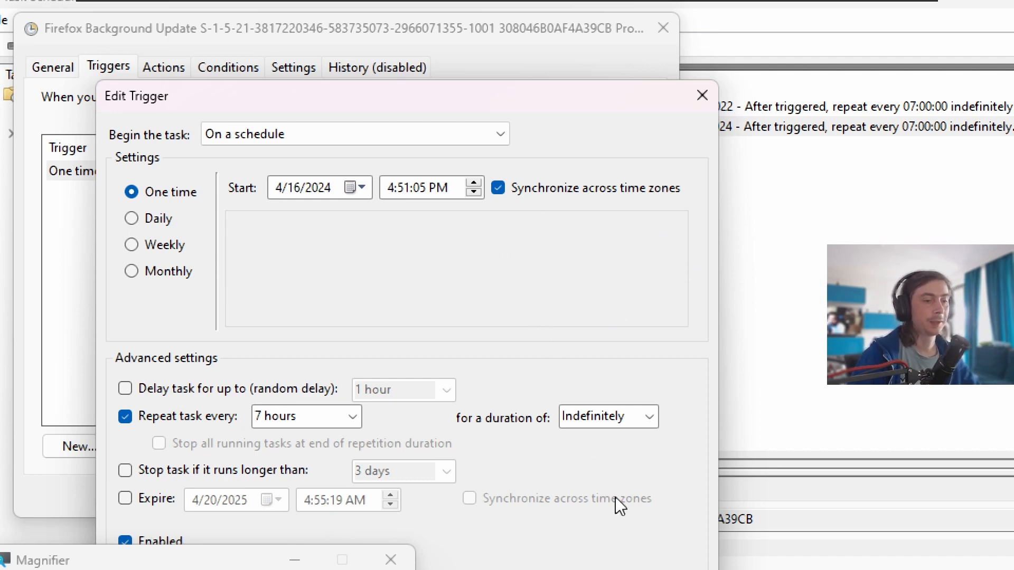
pyautogui.click(671, 563)
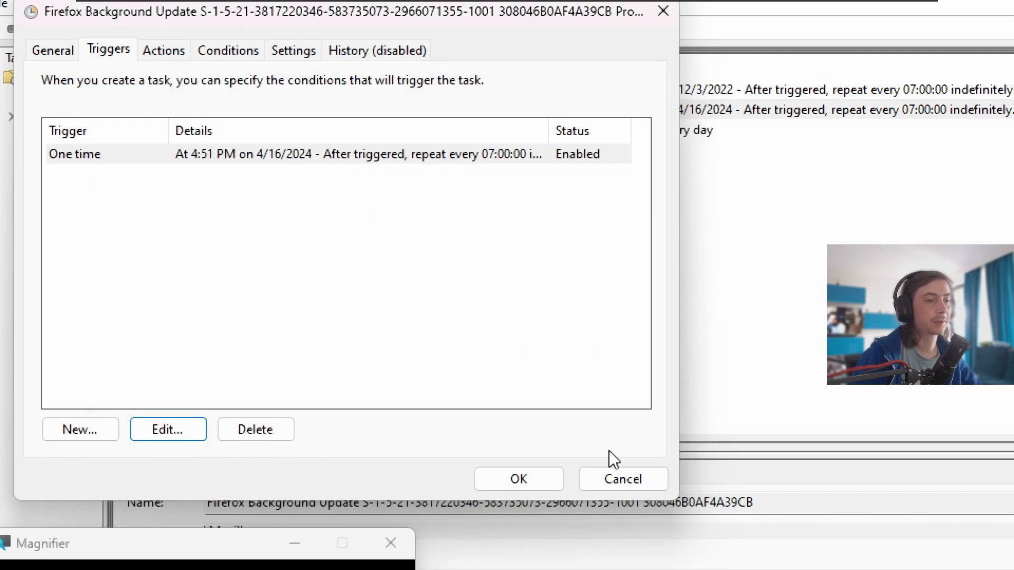
pyautogui.click(626, 479)
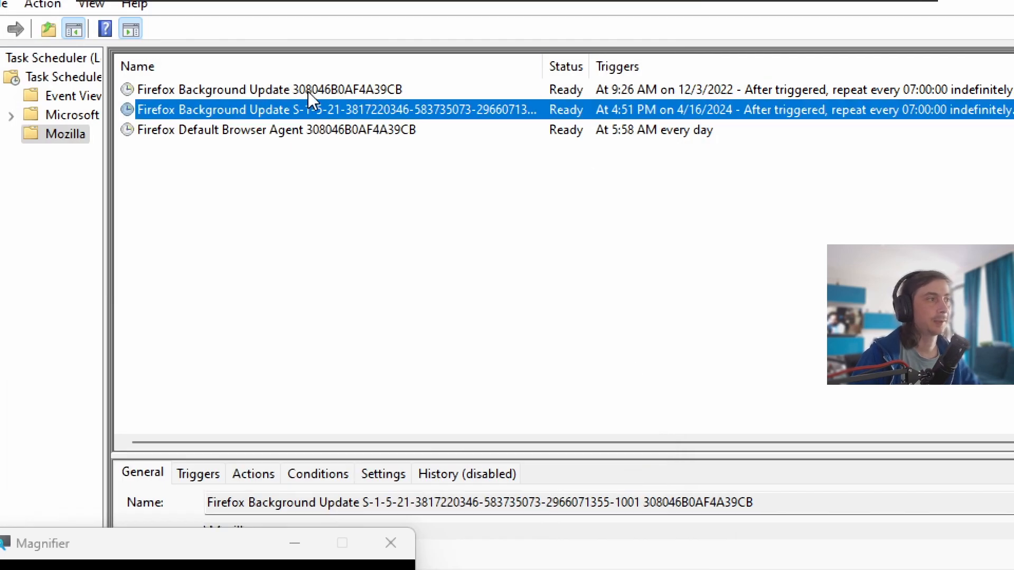
# Step: Step through the three Firefox tasks in the Mozilla folder, ending on the first Background Update task
pyautogui.click(248, 130)
pyautogui.click(245, 109)
pyautogui.click(246, 89)
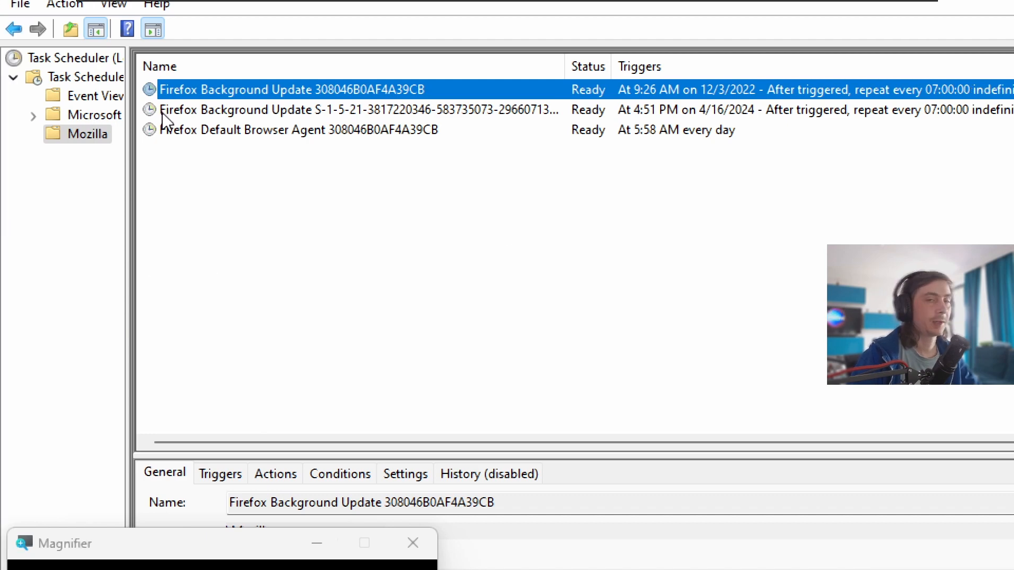
# Step: Expand the Microsoft and Windows folders in the task library, widen the folder tree and browse the Windows subfolders
pyautogui.click(33, 115)
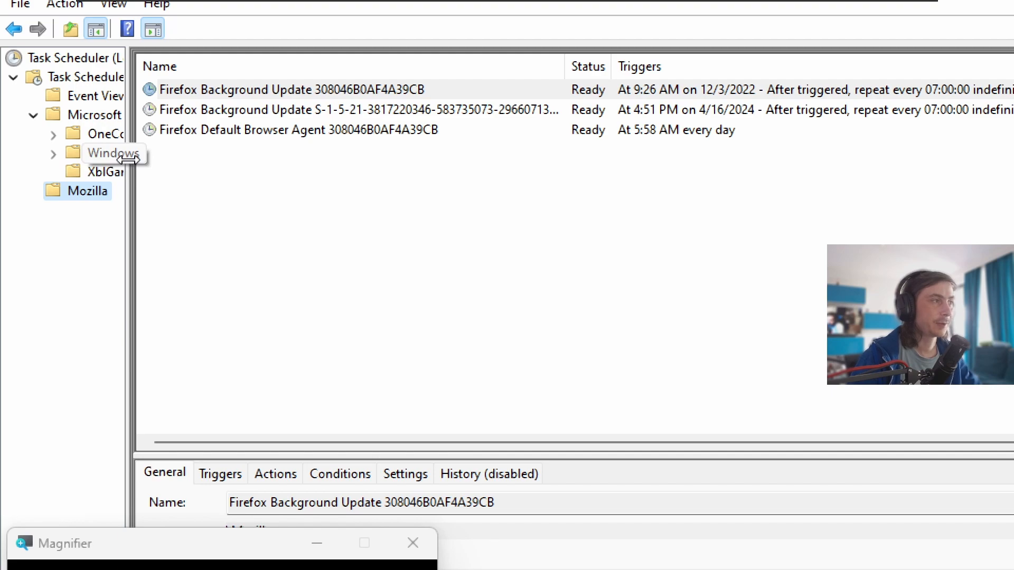
pyautogui.moveTo(130, 158); pyautogui.dragTo(287, 169)
pyautogui.click(53, 154)
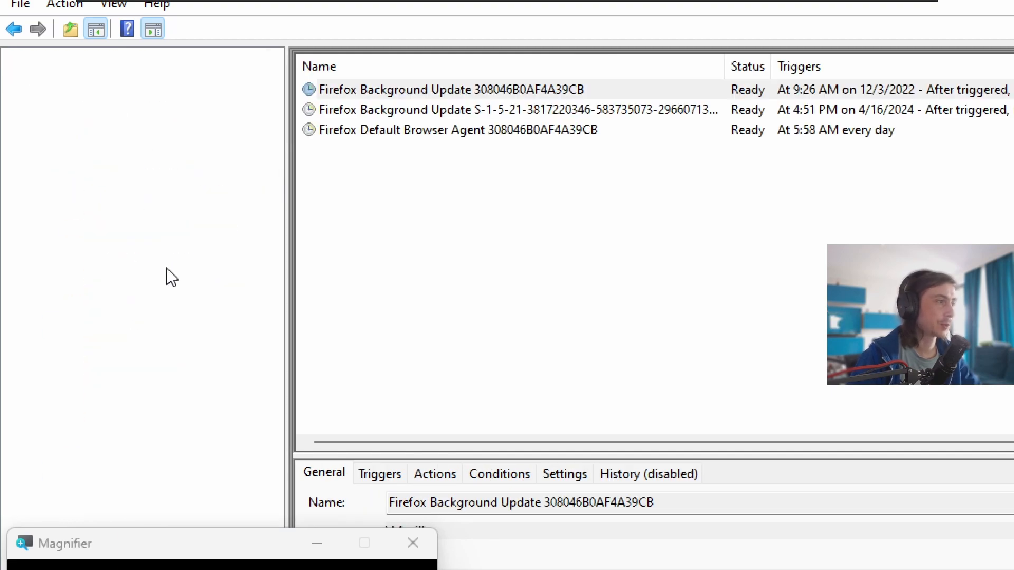
pyautogui.scroll(-5, 237, 267)
pyautogui.scroll(-8, 236, 267)
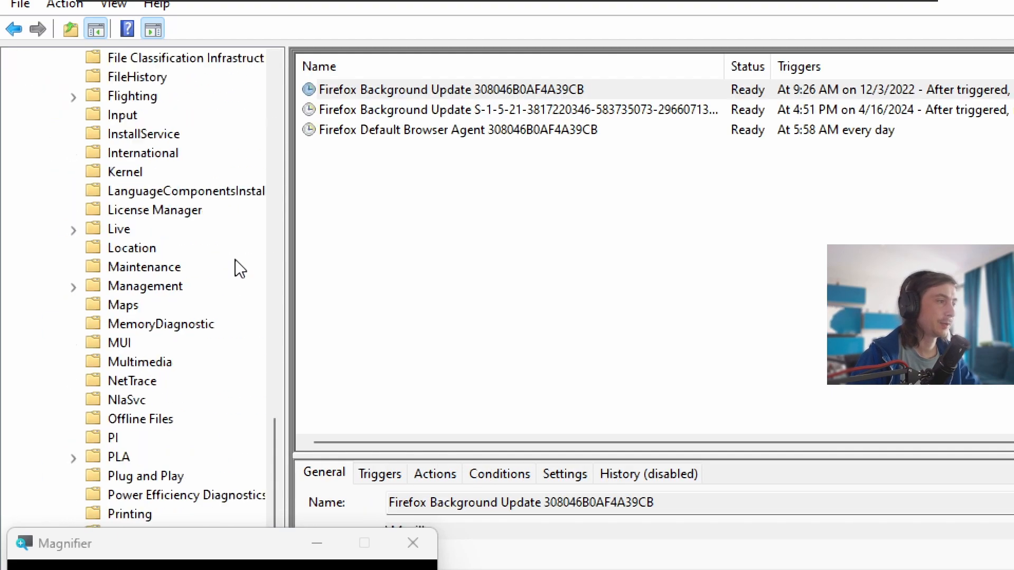
pyautogui.scroll(2, 236, 267)
pyautogui.scroll(10, 185, 211)
pyautogui.scroll(1, 153, 191)
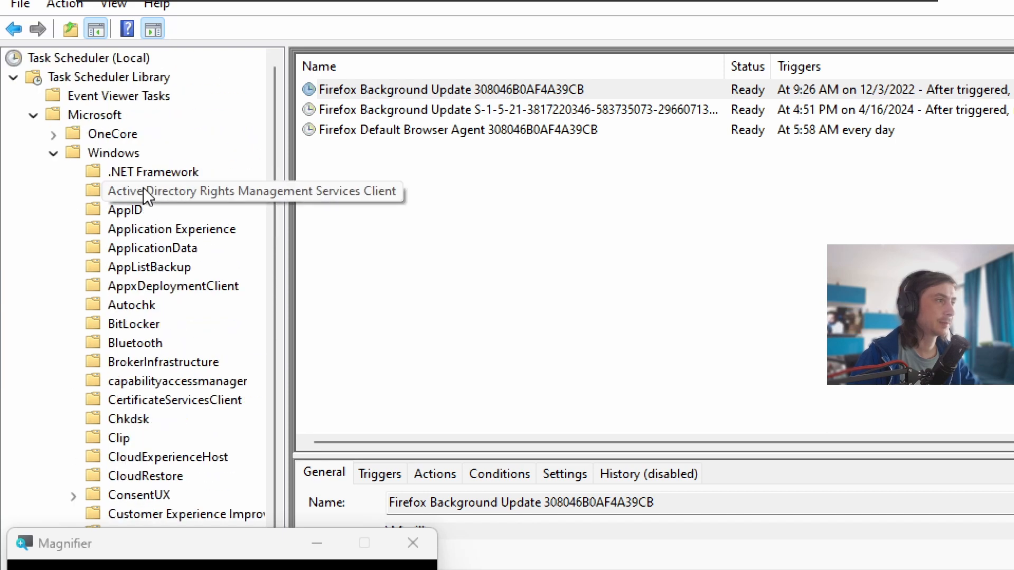
pyautogui.scroll(-5, 207, 210)
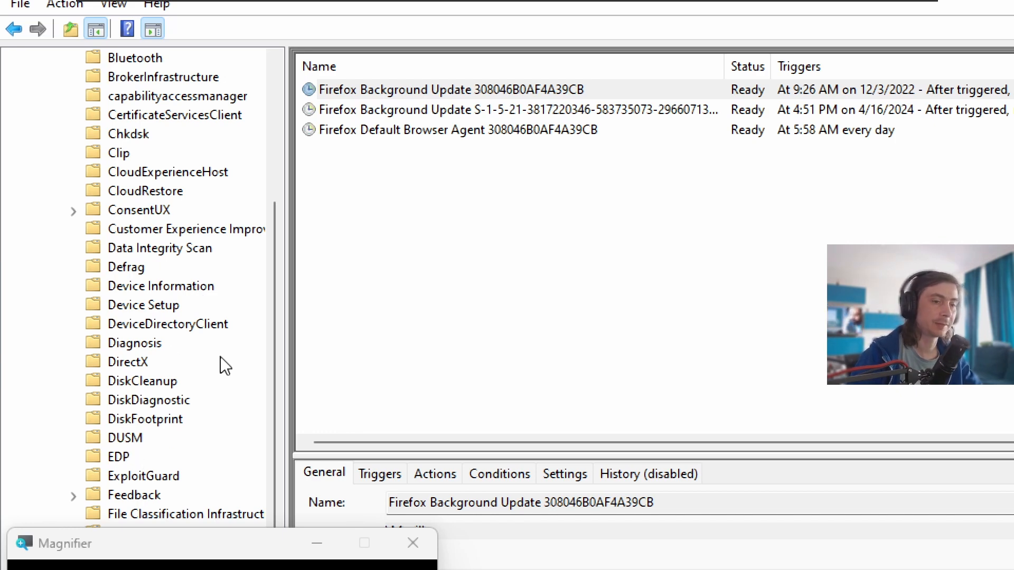
pyautogui.scroll(5, 225, 365)
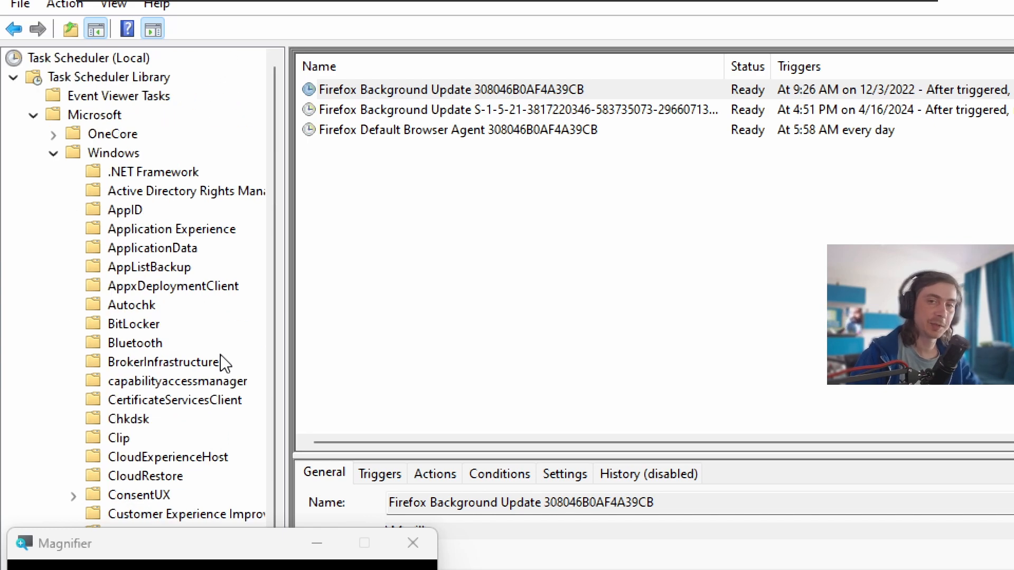
# Step: Open the Task Scheduler (Local) summary and examine the triggers and locations throughout the Active Tasks list
pyautogui.click(96, 58)
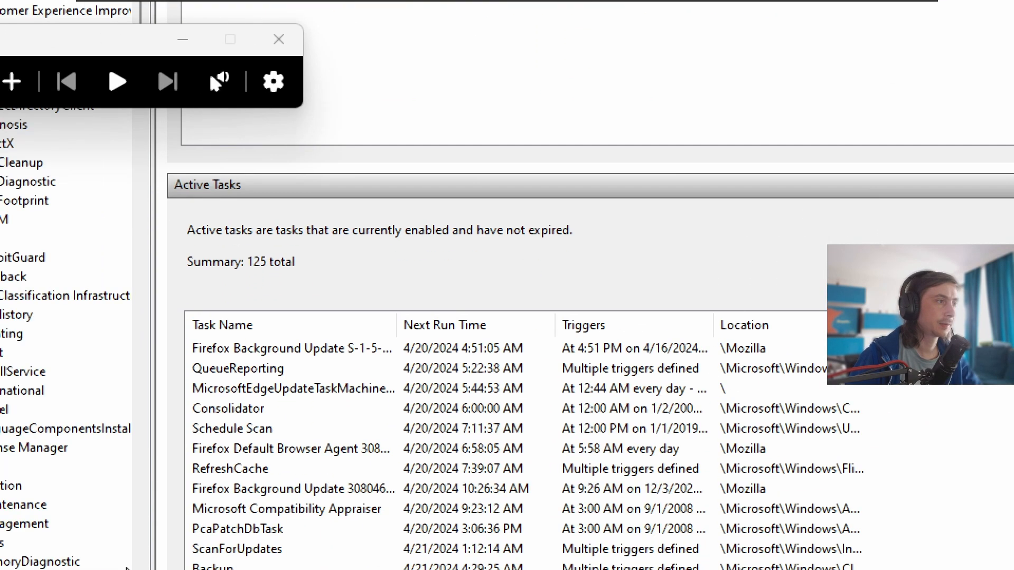
pyautogui.scroll(-10, 324, 364)
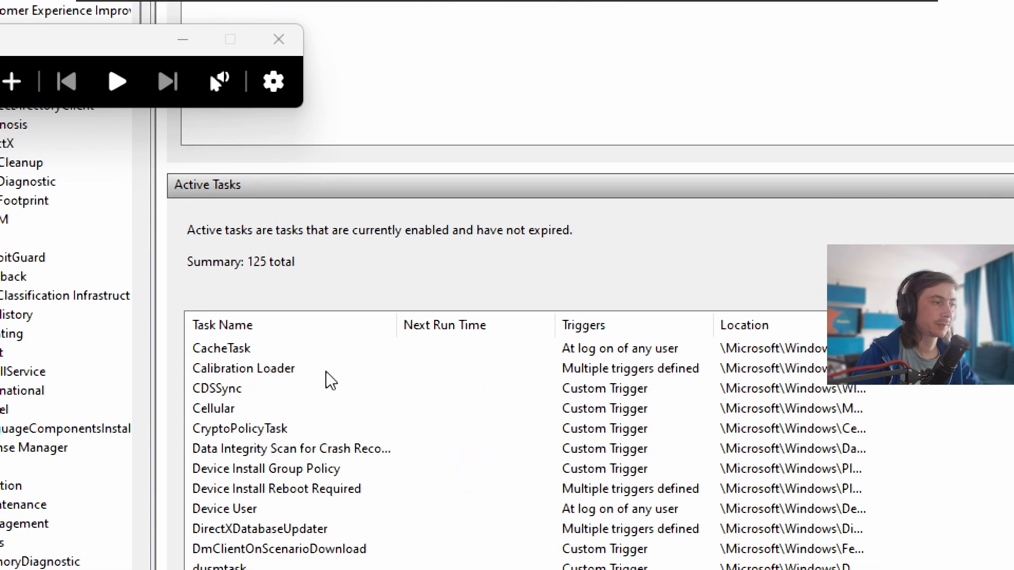
pyautogui.scroll(-20, 330, 379)
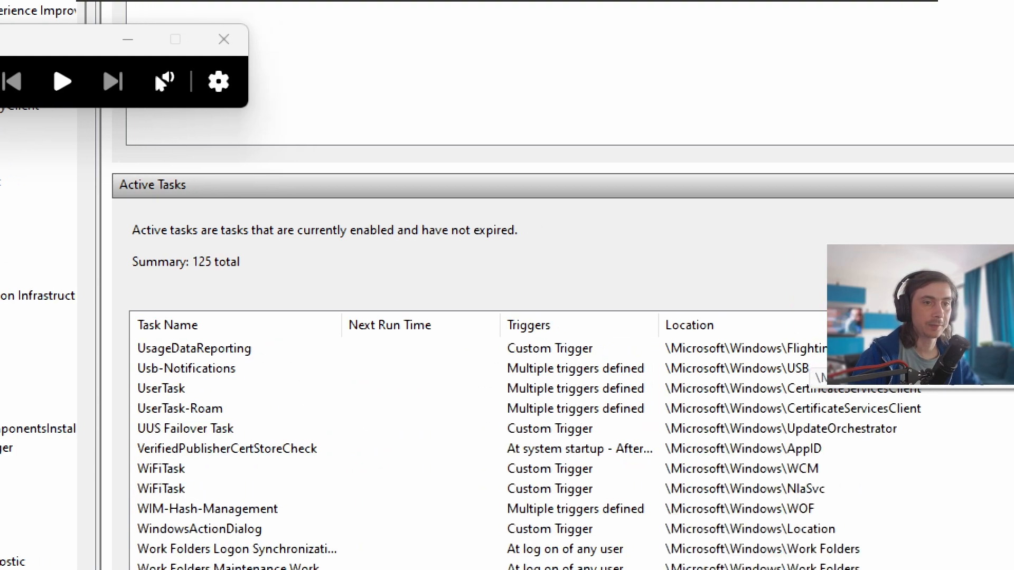
pyautogui.scroll(12, 530, 470)
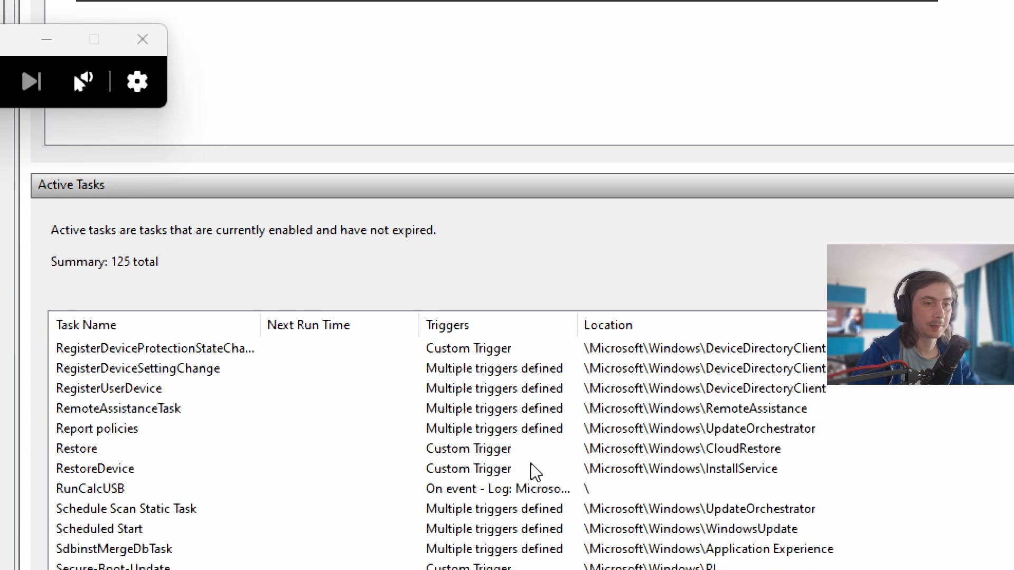
pyautogui.scroll(10, 533, 471)
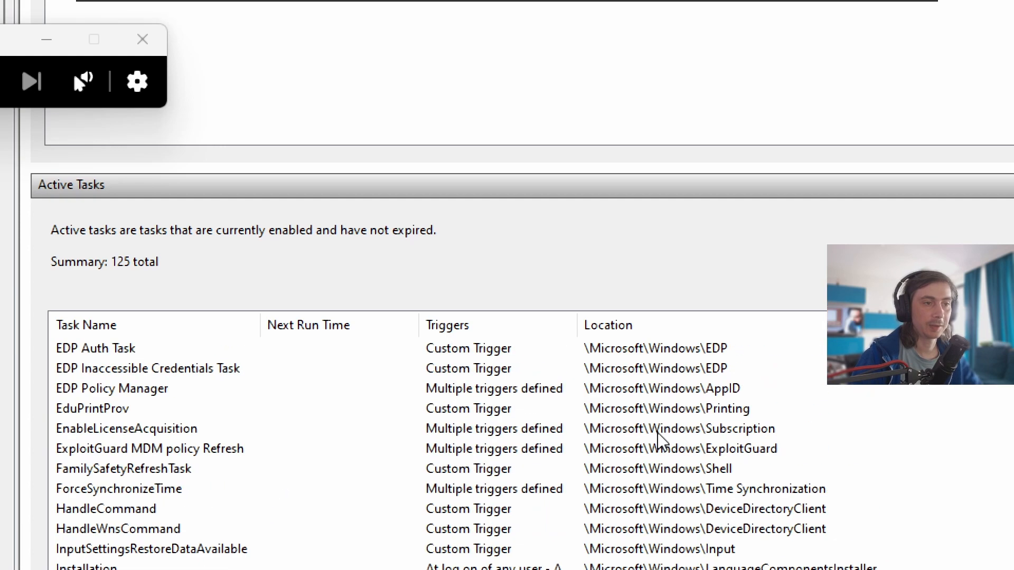
pyautogui.scroll(10, 660, 441)
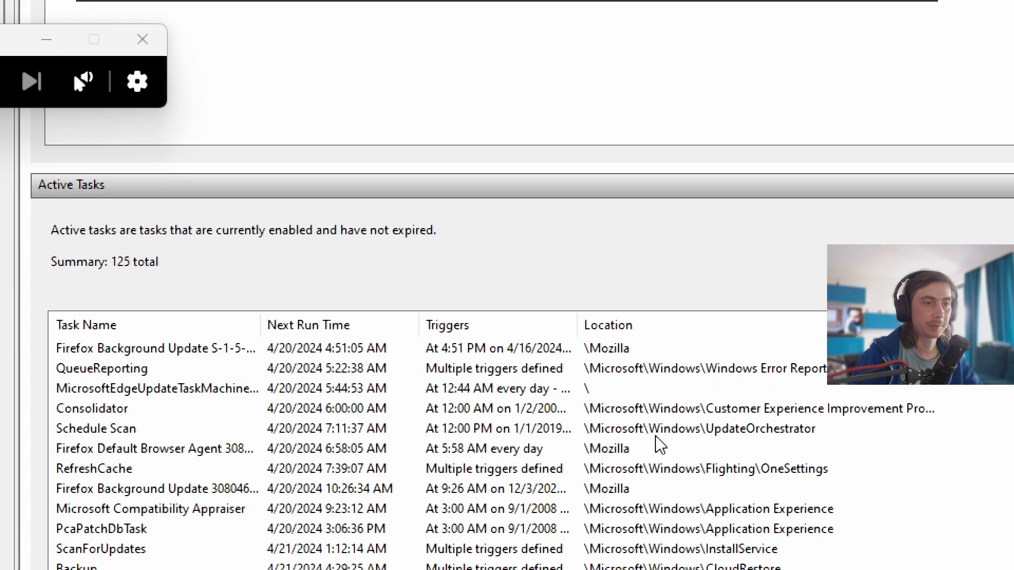
# Step: Select QueueReporting and Microsoft Compatibility Appraiser in the Active Tasks list, and review the remaining tasks down to the end
pyautogui.click(651, 372)
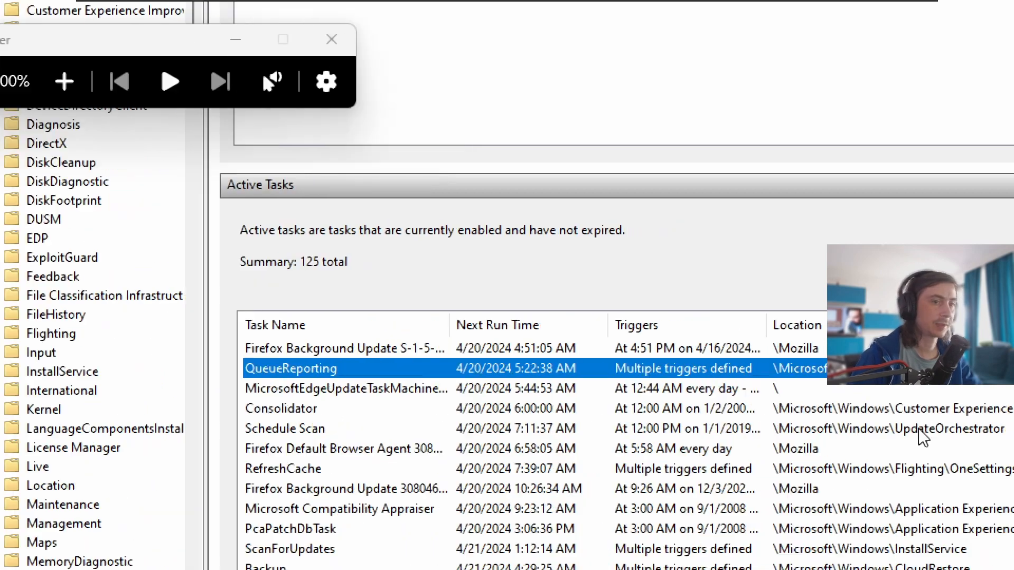
pyautogui.scroll(-1, 176, 451)
pyautogui.click(153, 452)
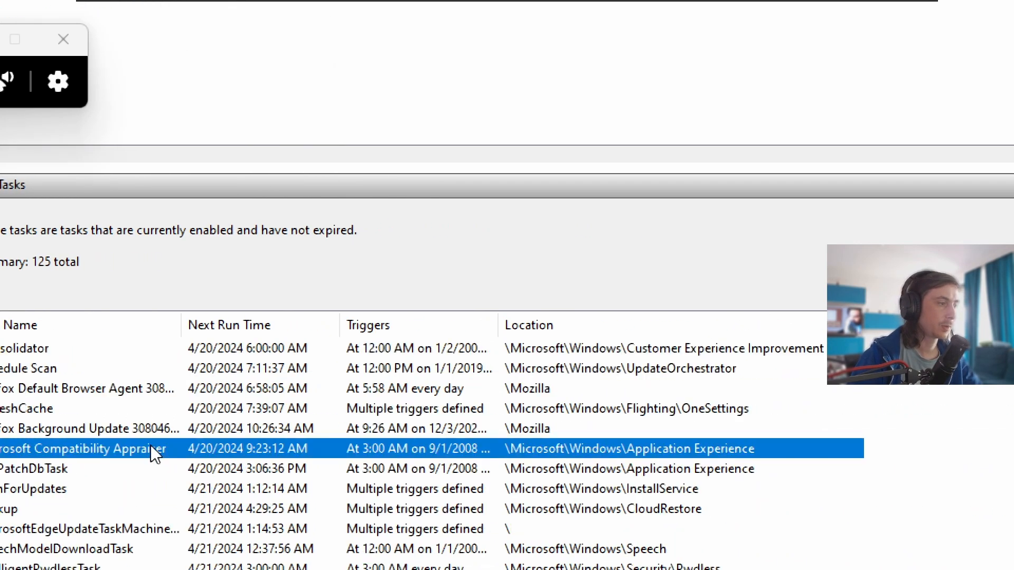
pyautogui.scroll(-5, 664, 482)
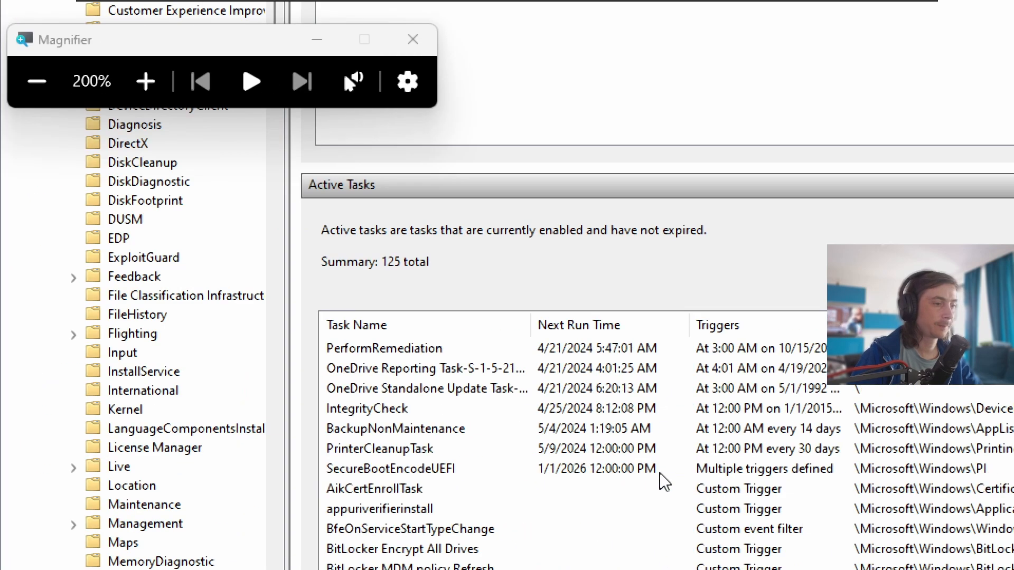
pyautogui.scroll(-12, 661, 479)
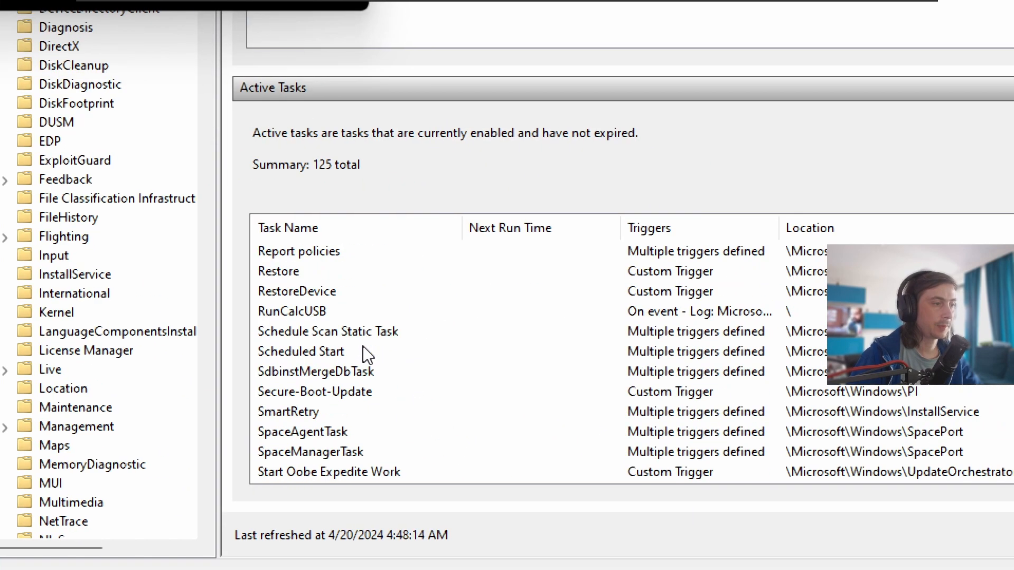
pyautogui.scroll(-8, 368, 355)
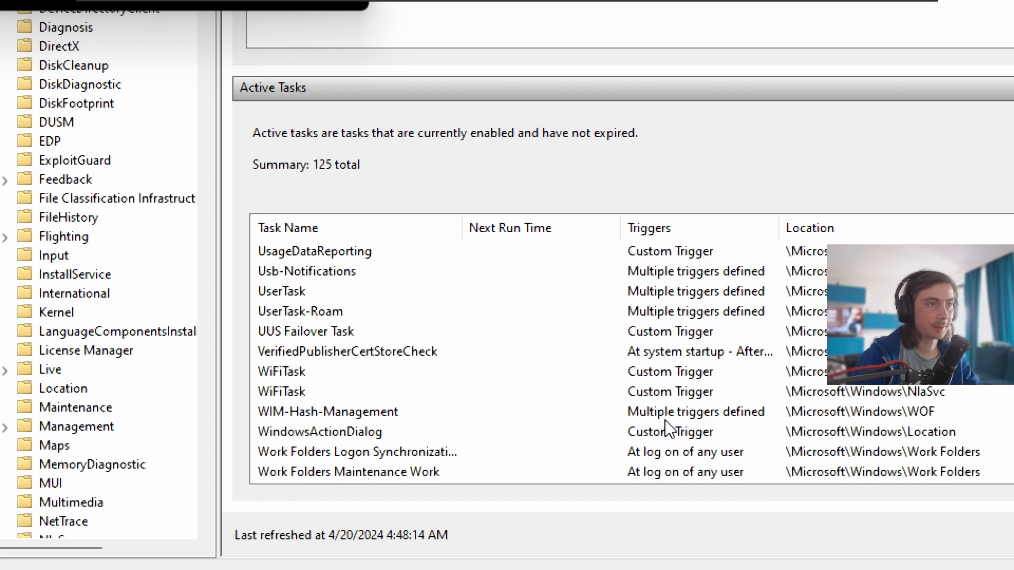
# Step: Select WIM-Hash-Management and UserTask-Roam in the Active Tasks list, and look back through the tasks above them
pyautogui.click(426, 400)
pyautogui.click(390, 413)
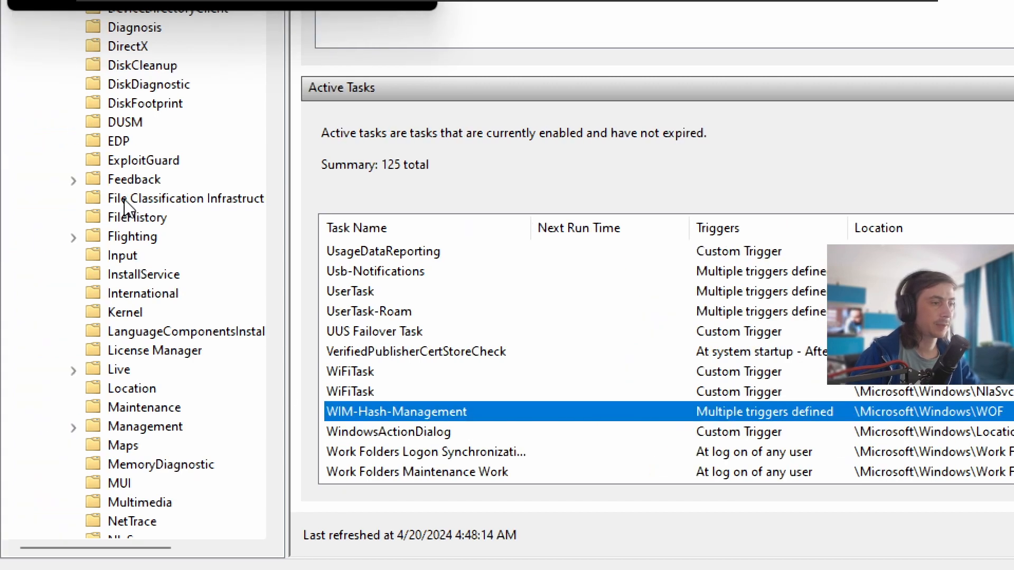
pyautogui.click(541, 312)
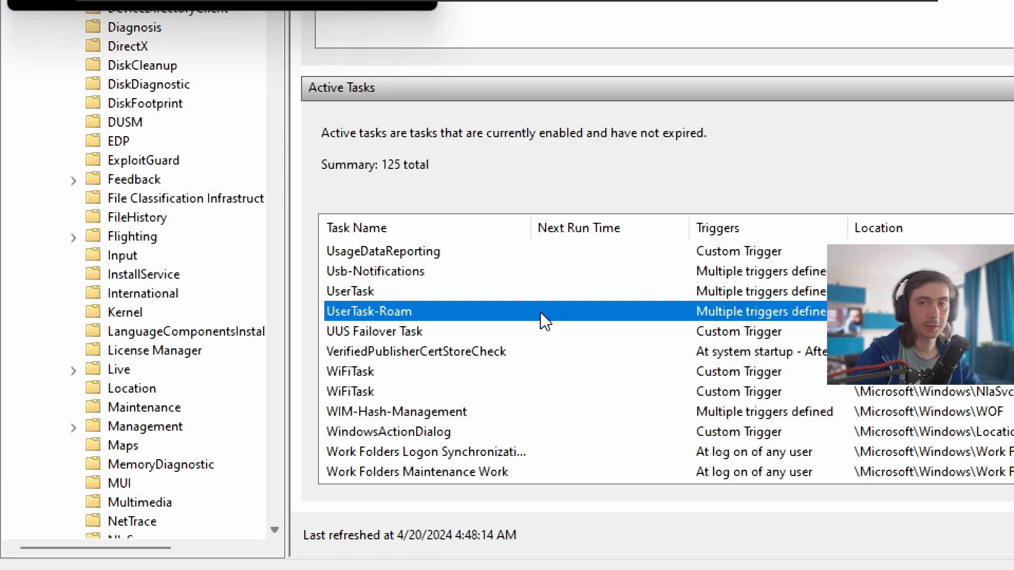
pyautogui.scroll(20, 540, 317)
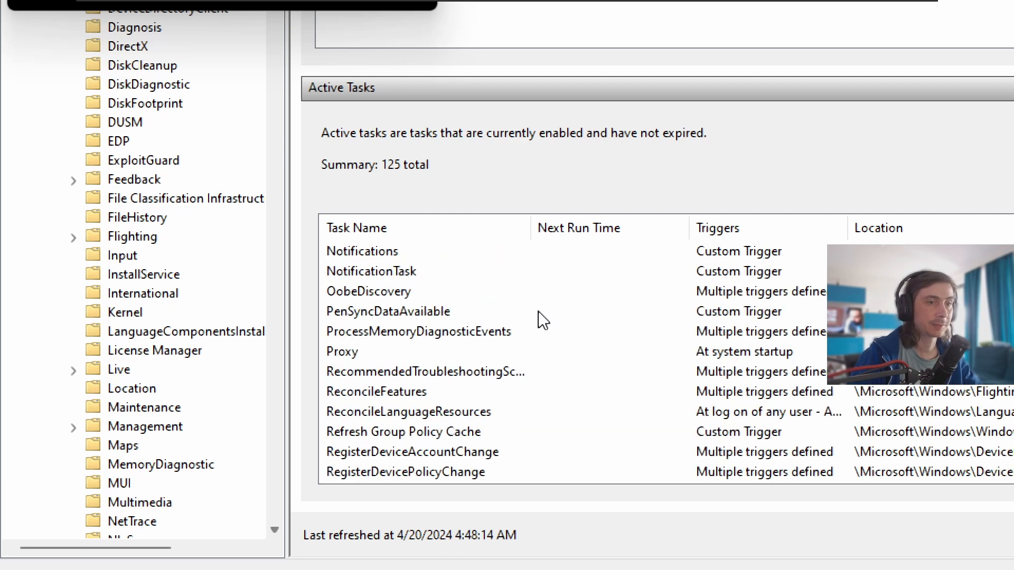
# Step: Open the properties of the ExploitGuard MDM policy Refresh task in the ExploitGuard folder and examine its triggers
pyautogui.click(140, 161)
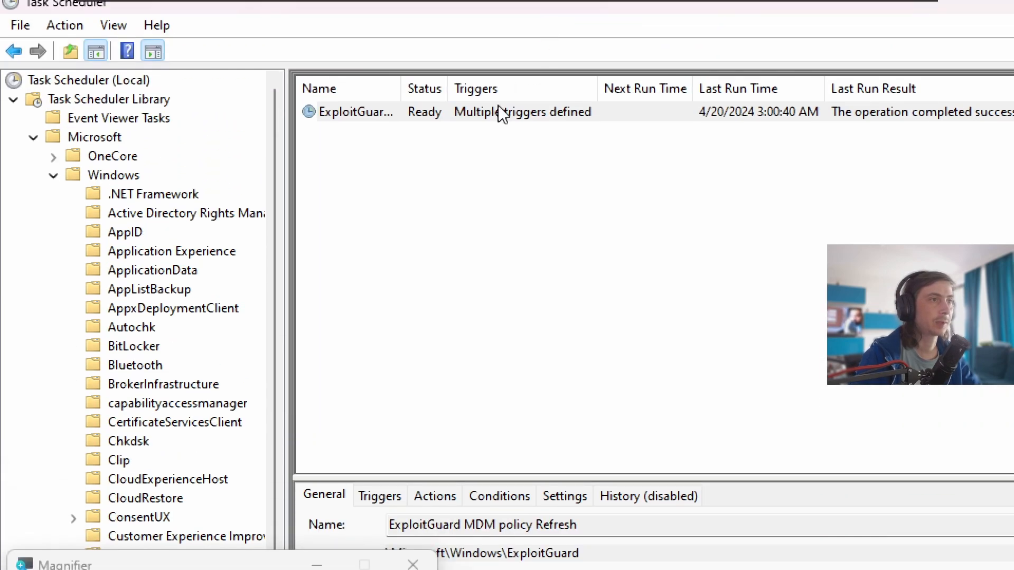
pyautogui.click(496, 119)
pyautogui.rightClick(494, 115)
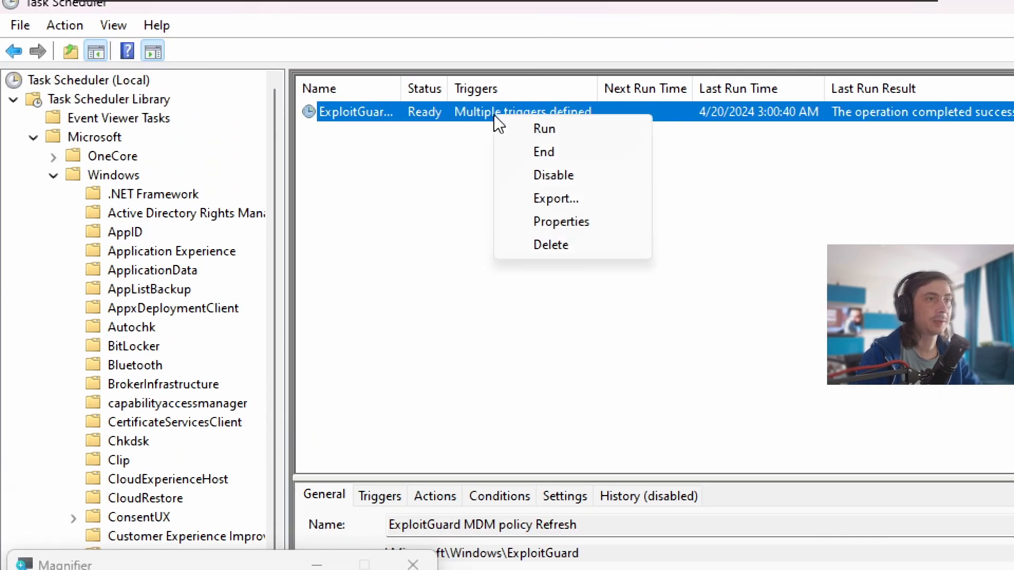
pyautogui.click(589, 222)
pyautogui.click(160, 102)
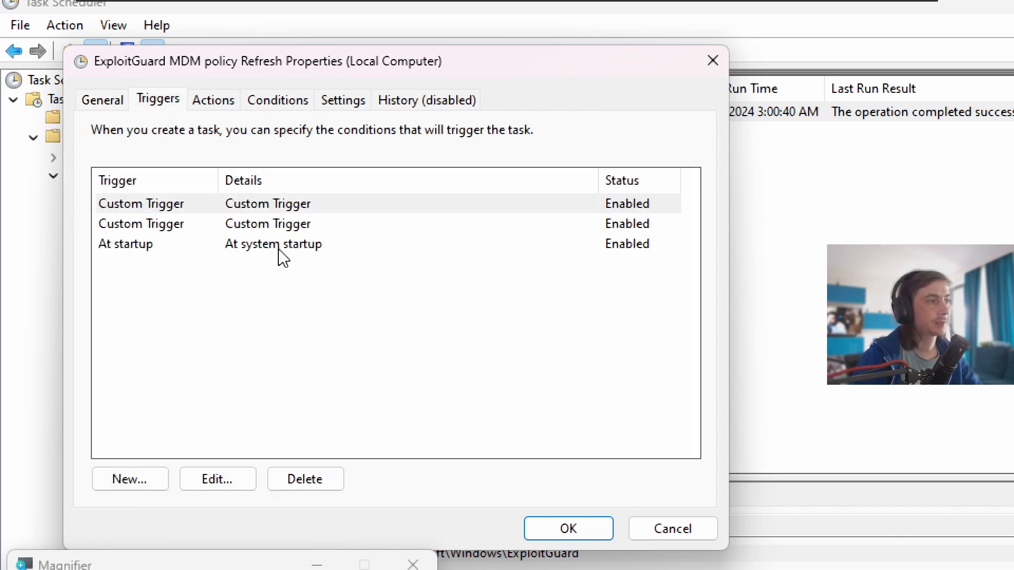
# Step: Try to edit the Custom Handler action of the ExploitGuard MDM policy Refresh task, and close the task's properties
pyautogui.click(217, 104)
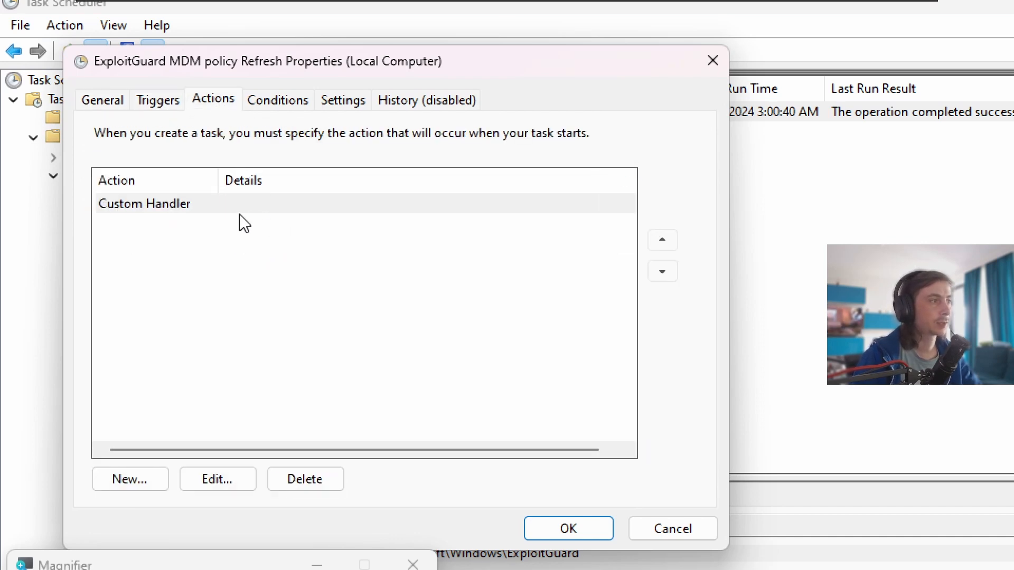
pyautogui.click(224, 207)
pyautogui.click(223, 478)
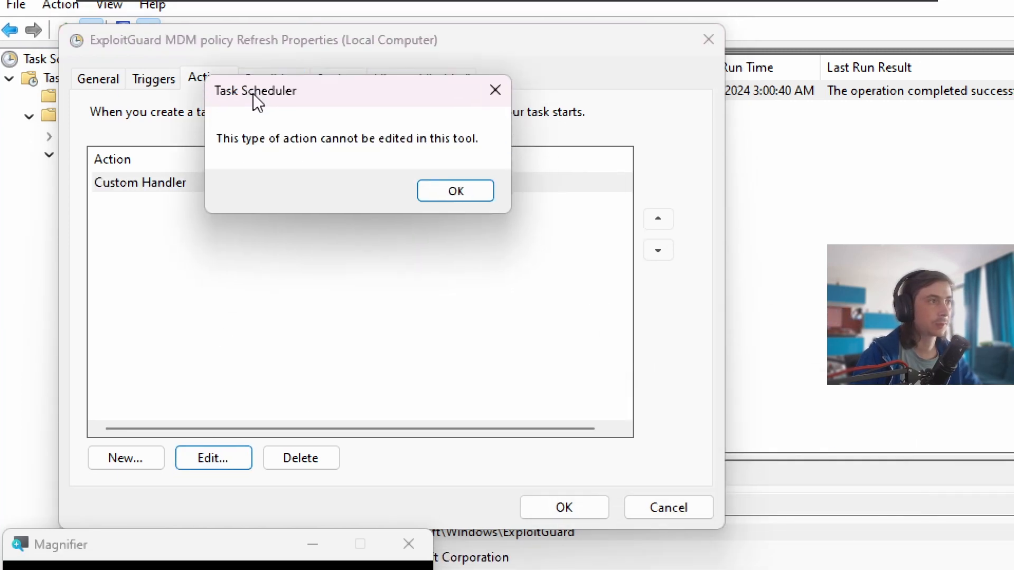
pyautogui.click(446, 211)
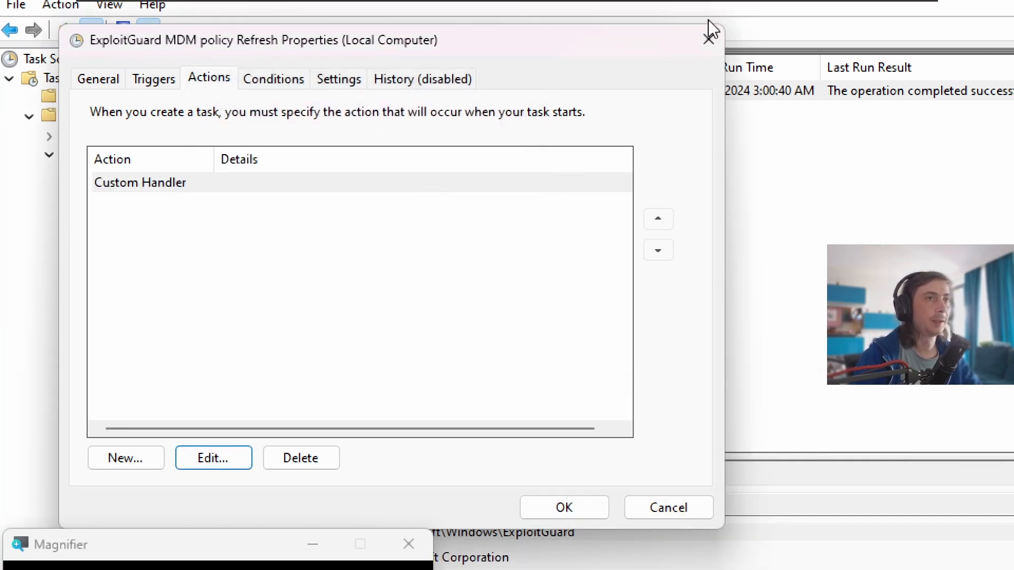
pyautogui.click(710, 37)
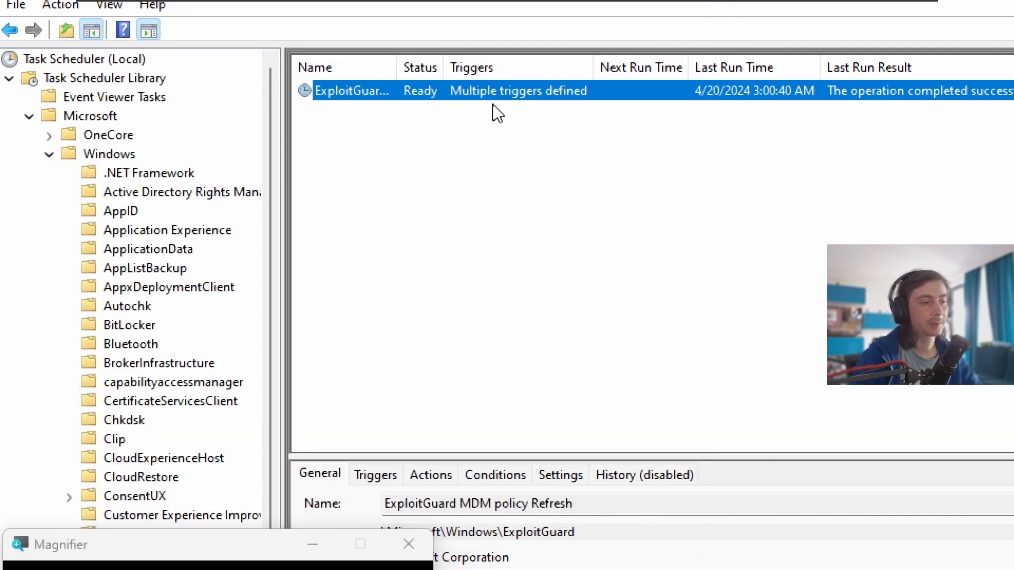
# Step: Open the properties of the BackupNonMaintenance task in the AppListBackup folder, check its actions and close without changes
pyautogui.click(134, 268)
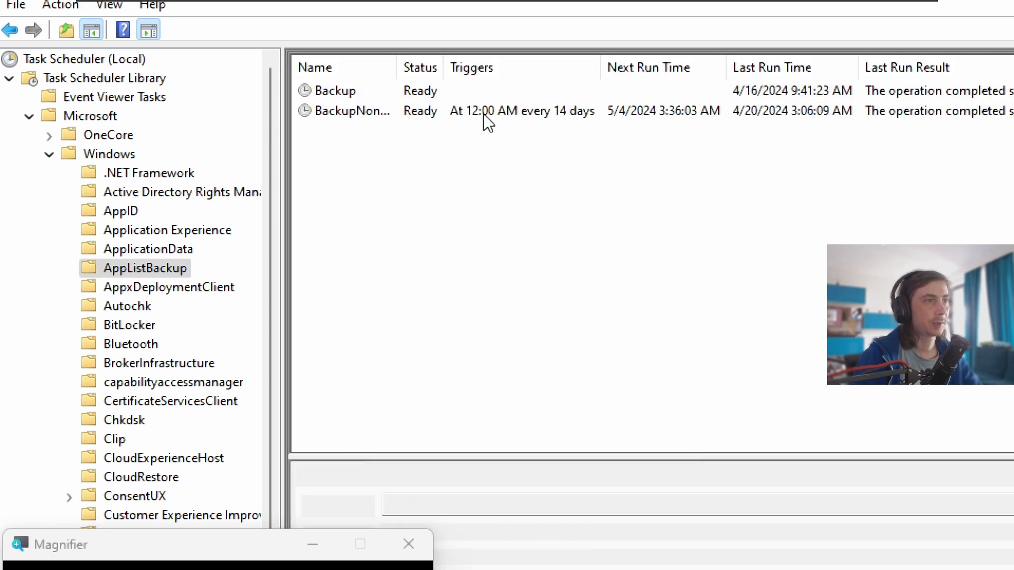
pyautogui.click(483, 112)
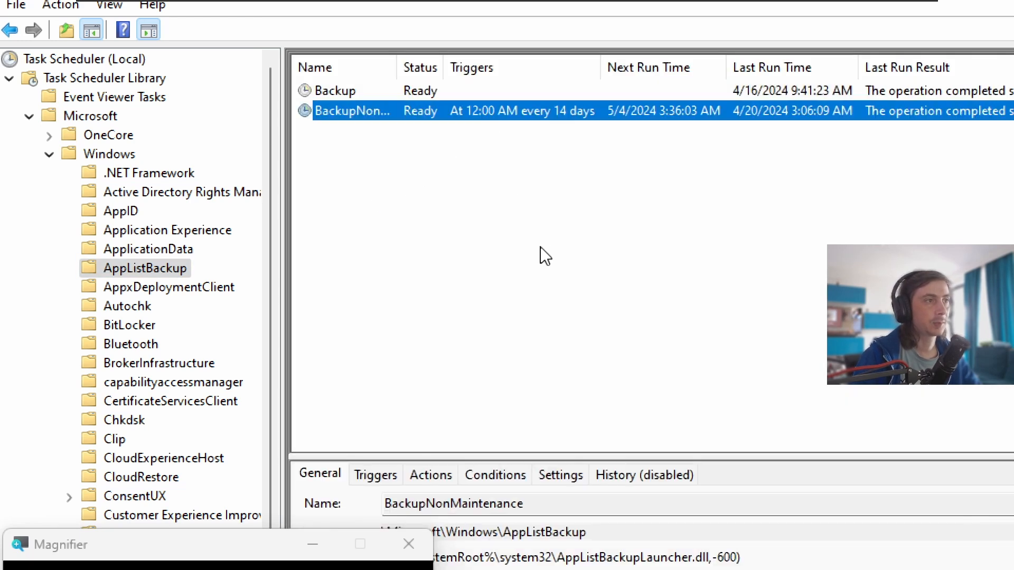
pyautogui.rightClick(499, 114)
pyautogui.click(561, 219)
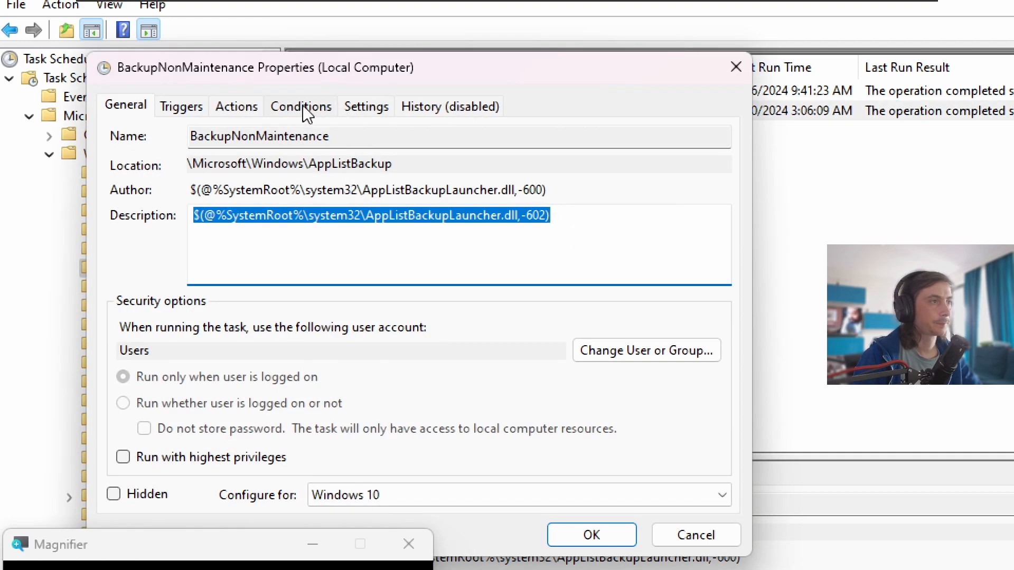
pyautogui.click(304, 108)
pyautogui.click(236, 109)
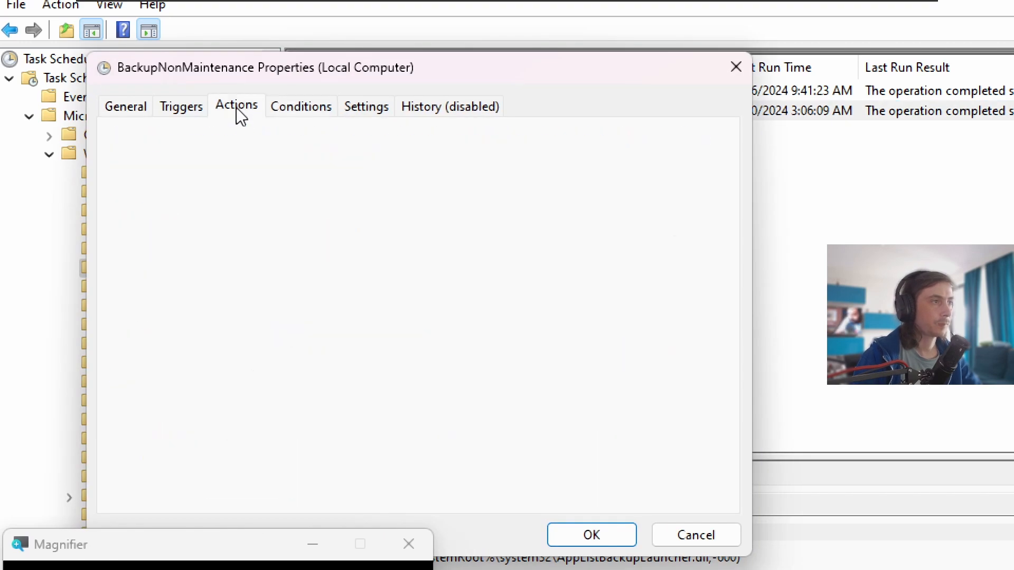
pyautogui.click(706, 535)
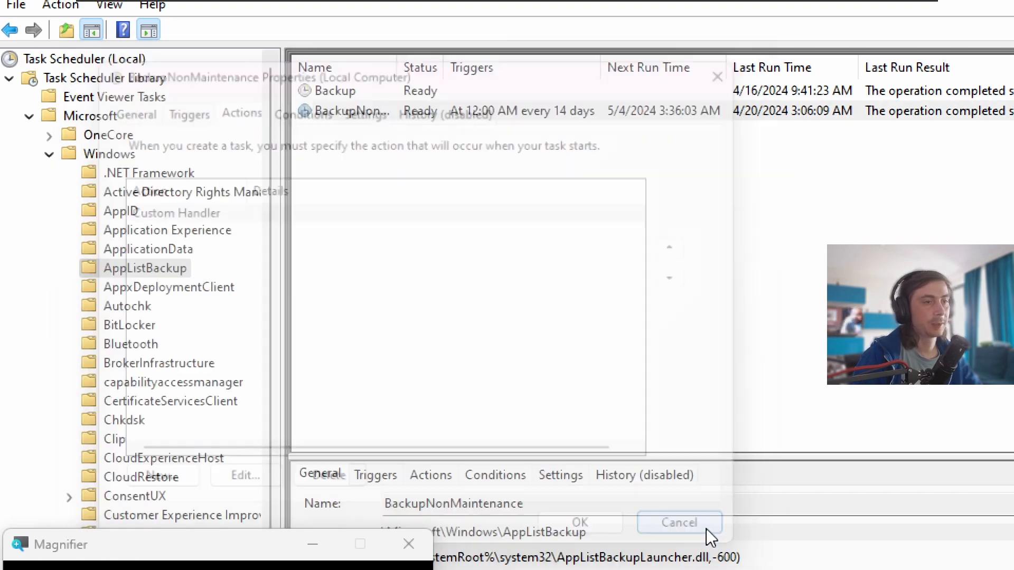
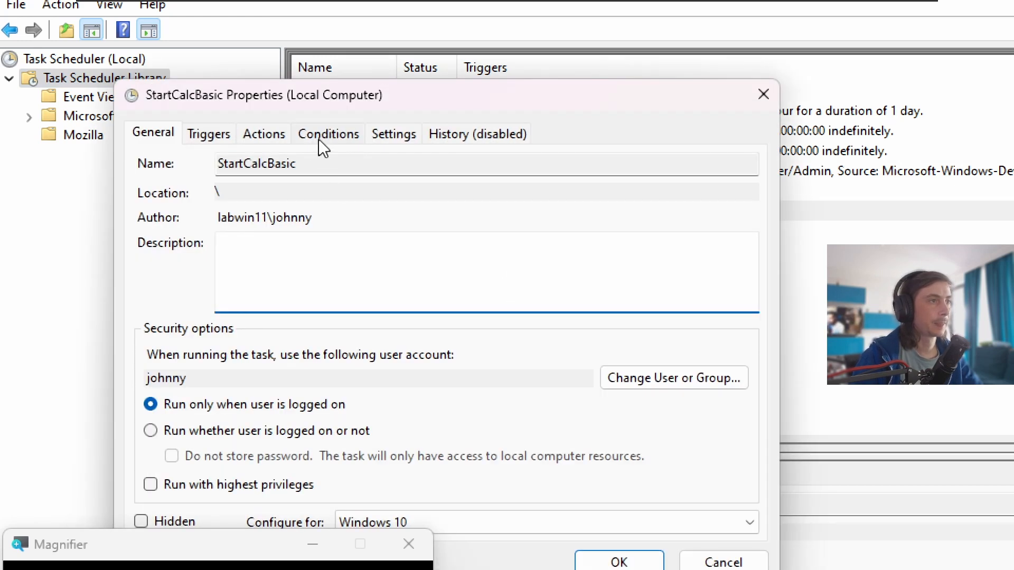
# Step: Open the StartCalcBasic task's Start a program action and examine its program, arguments and start-in settings
pyautogui.click(315, 136)
pyautogui.click(264, 133)
pyautogui.click(346, 240)
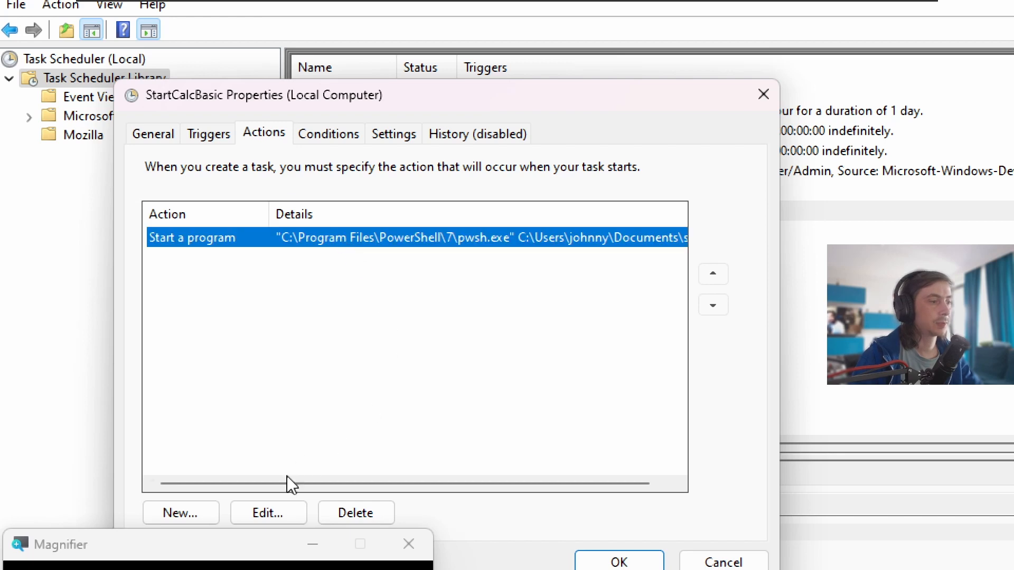
pyautogui.click(285, 500)
pyautogui.moveTo(864, 326); pyautogui.dragTo(290, 124)
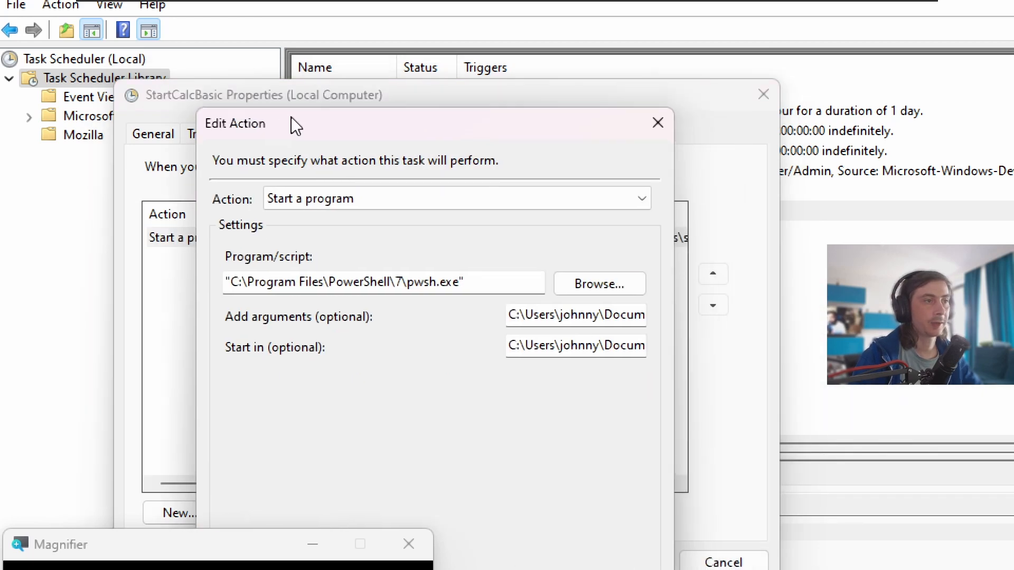
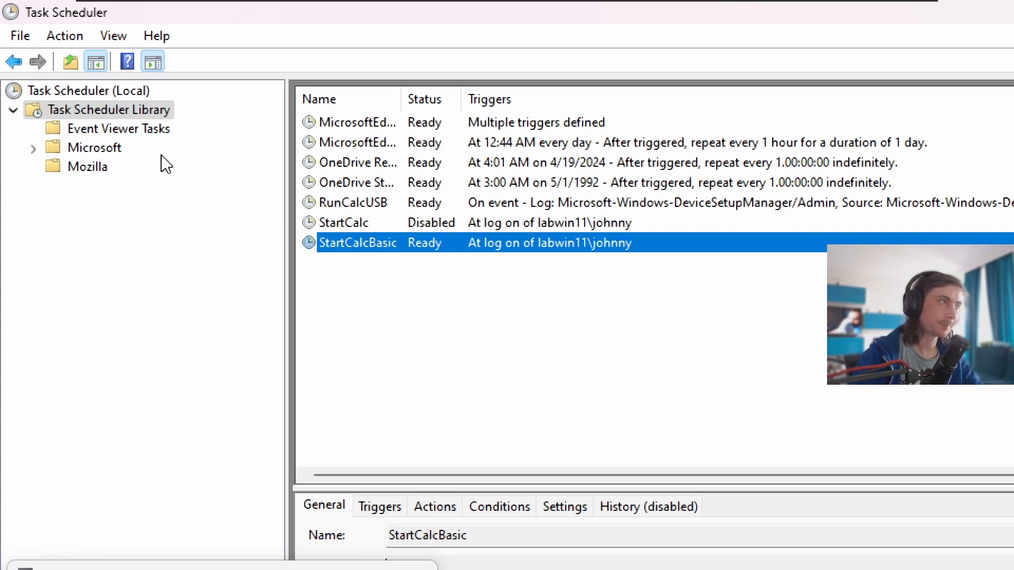
pyautogui.click(191, 175)
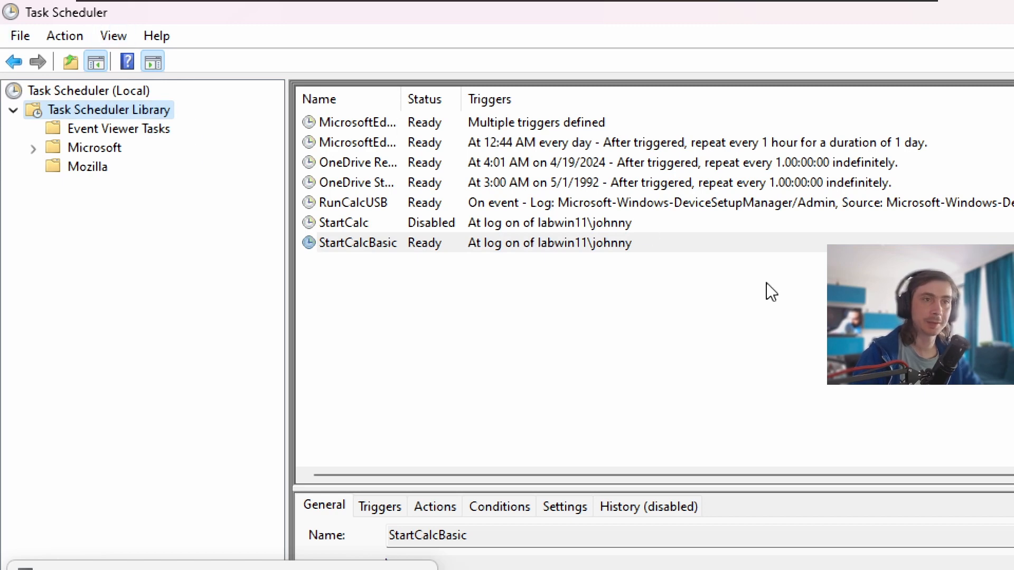